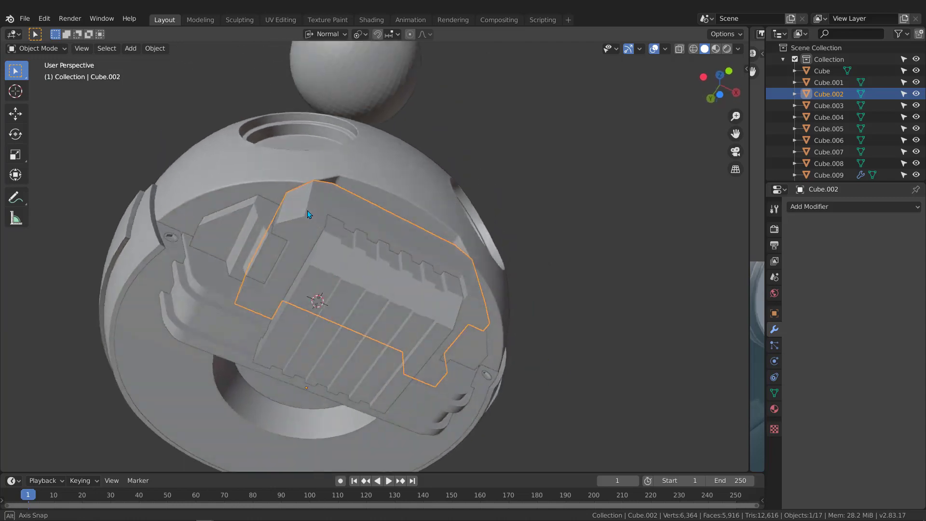
# Link the modifiers of the large dome shell, Cube.011, to the angular front block, Cube.002.
pyautogui.moveTo(329, 204); pyautogui.dragTo(372, 171, button='middle')
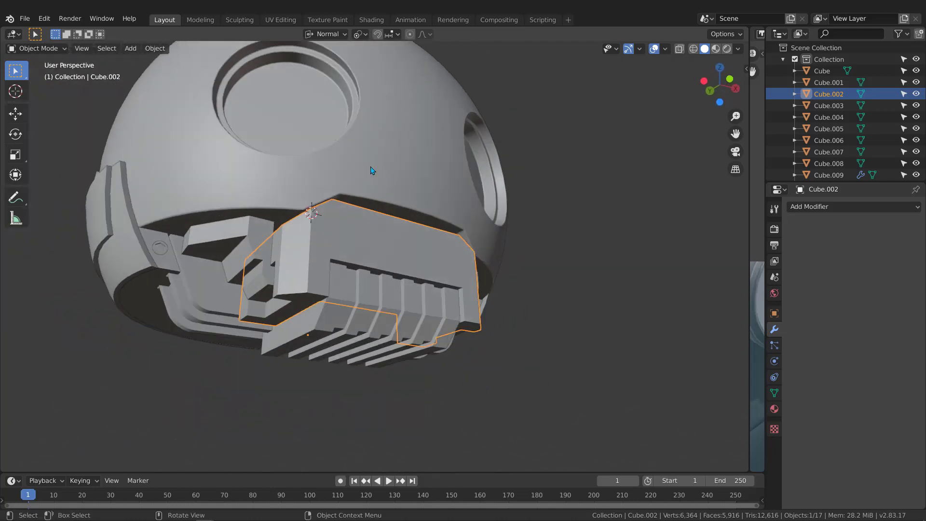
pyautogui.click(390, 162)
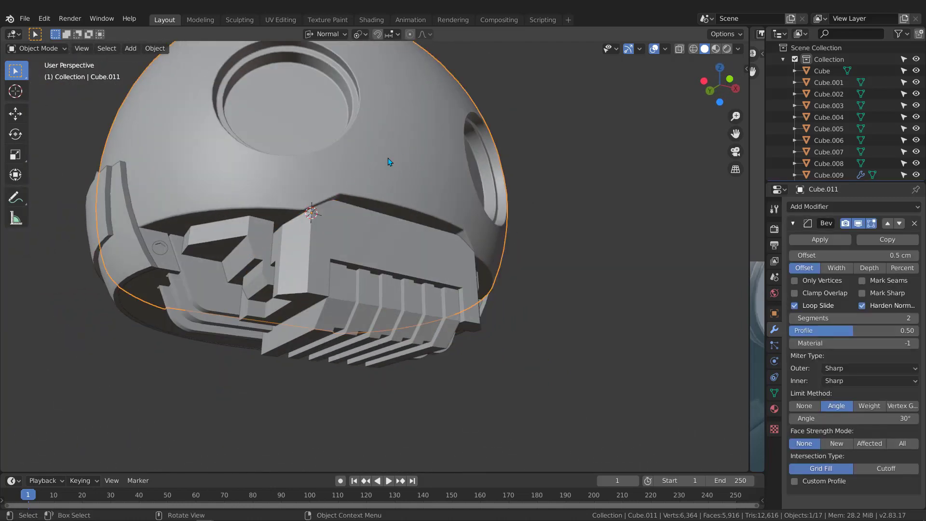
pyautogui.click(329, 249)
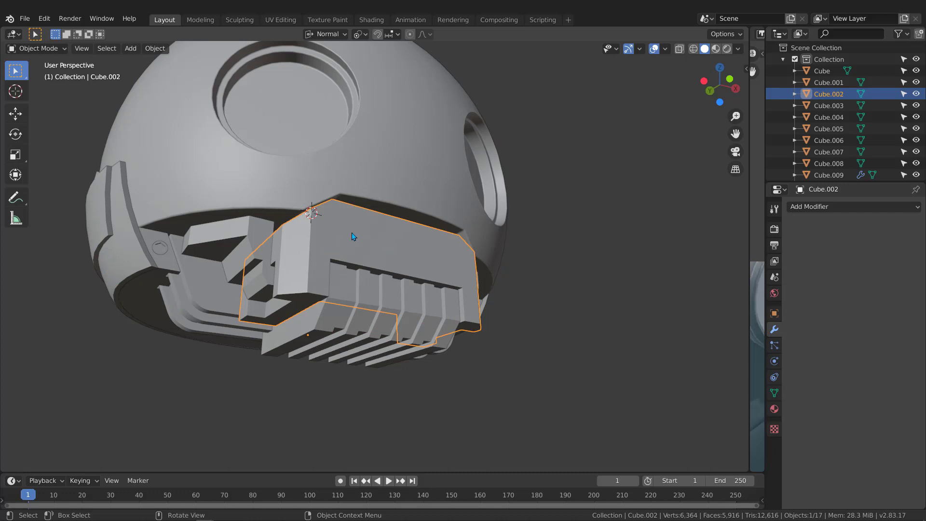
pyautogui.keyDown('shift'); pyautogui.click(387, 142); pyautogui.keyUp('shift')
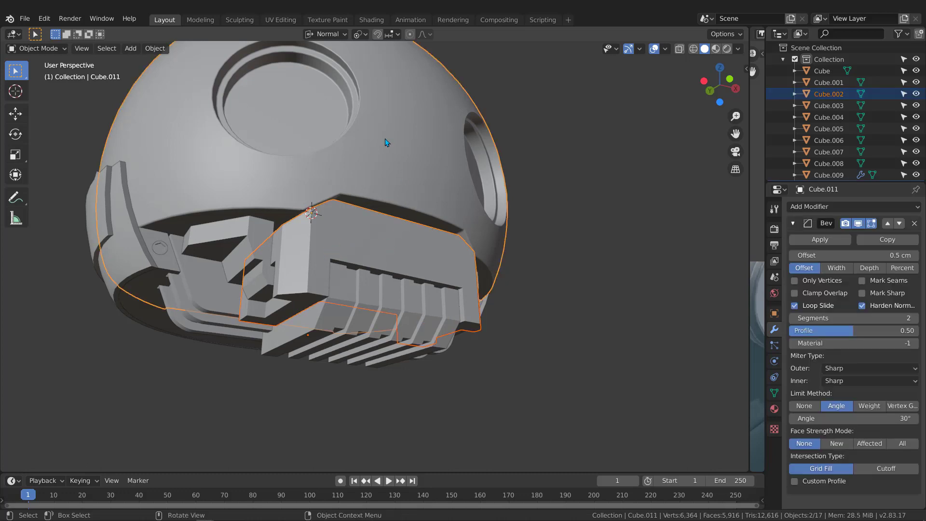
pyautogui.hotkey('ctrl', 'l')
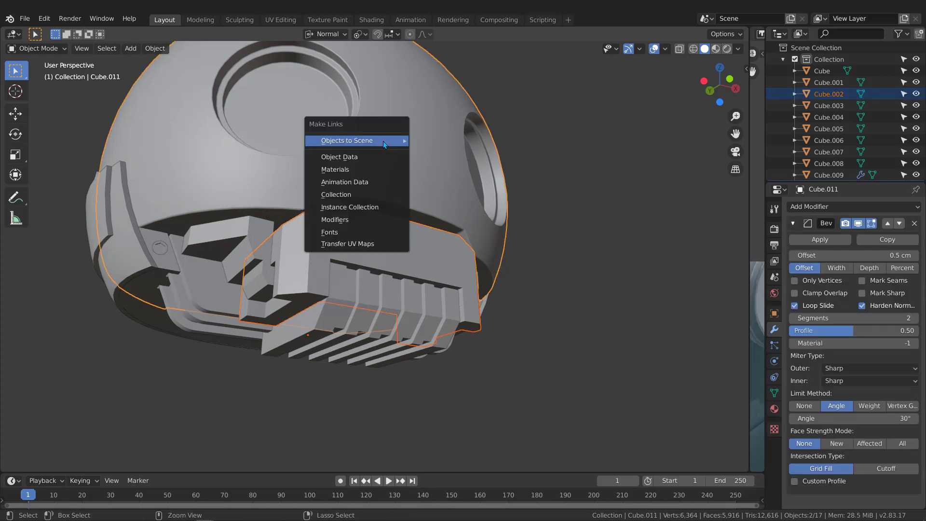
pyautogui.click(339, 219)
pyautogui.moveTo(372, 243); pyautogui.dragTo(365, 223, button='middle')
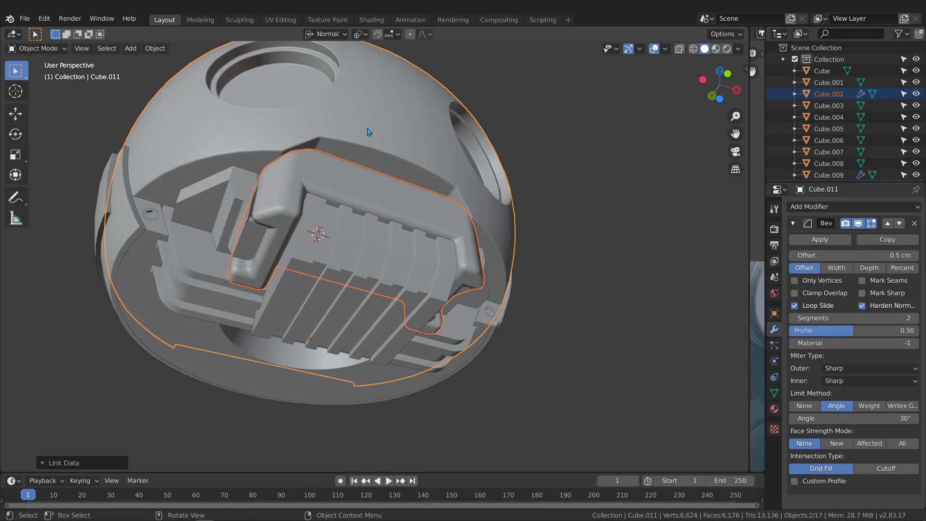
pyautogui.scroll(2, 285, 190)
# Inspect the beveled edges of the front block, Cube.002, and check its object scale in the transform properties.
pyautogui.click(299, 185)
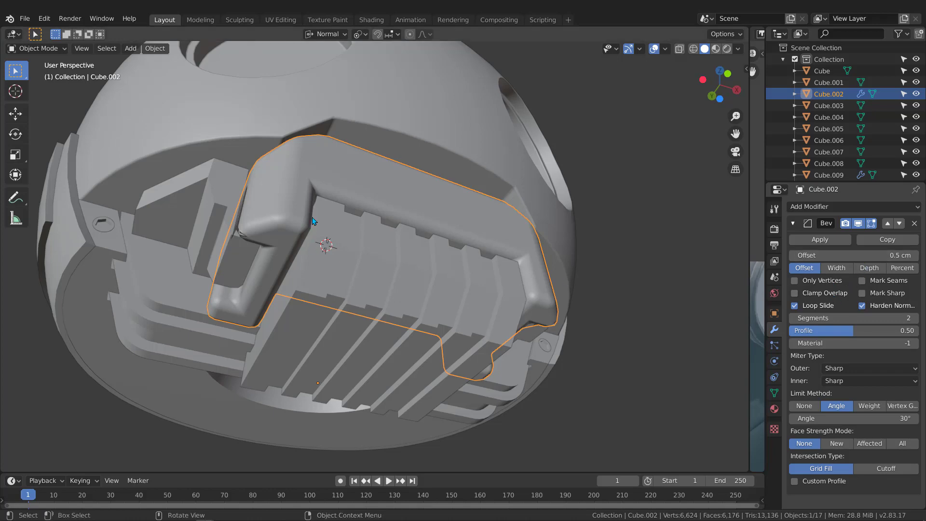
pyautogui.moveTo(314, 220); pyautogui.dragTo(344, 252, button='middle')
pyautogui.scroll(4, 355, 188)
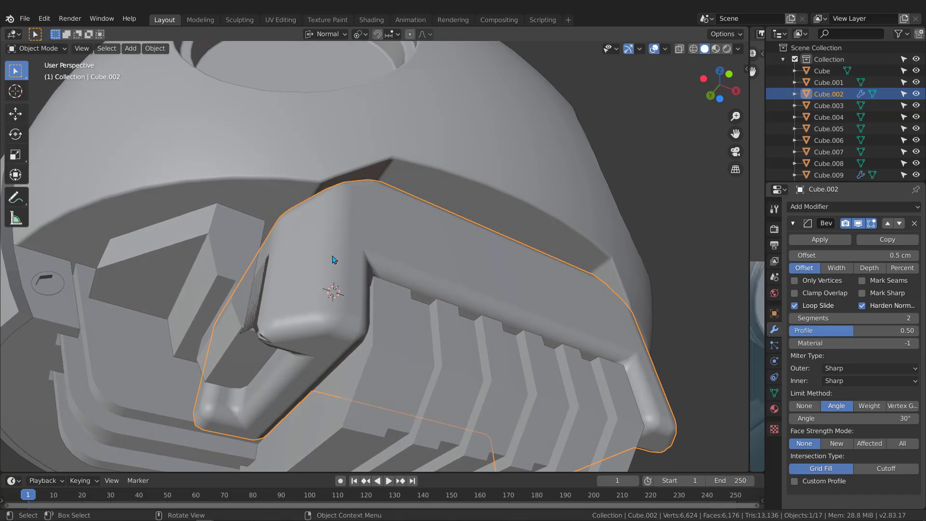
pyautogui.click(746, 69)
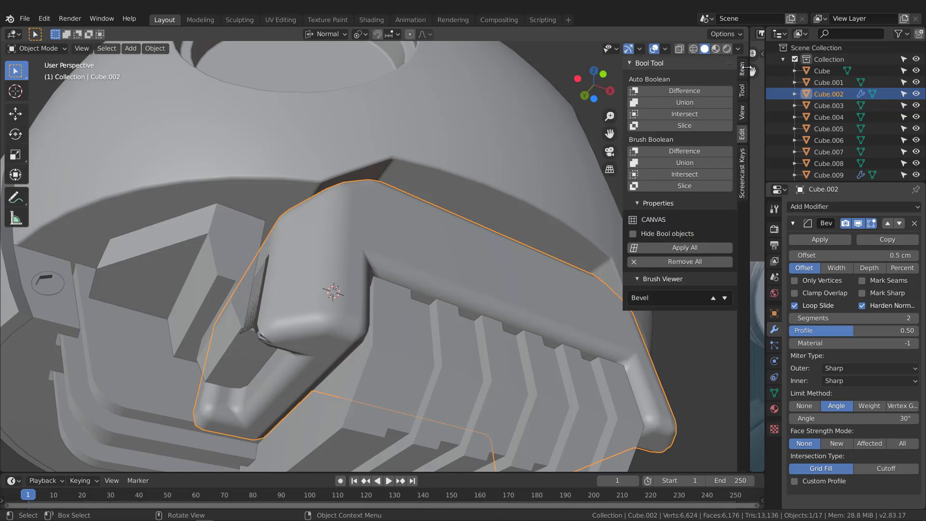
pyautogui.click(741, 68)
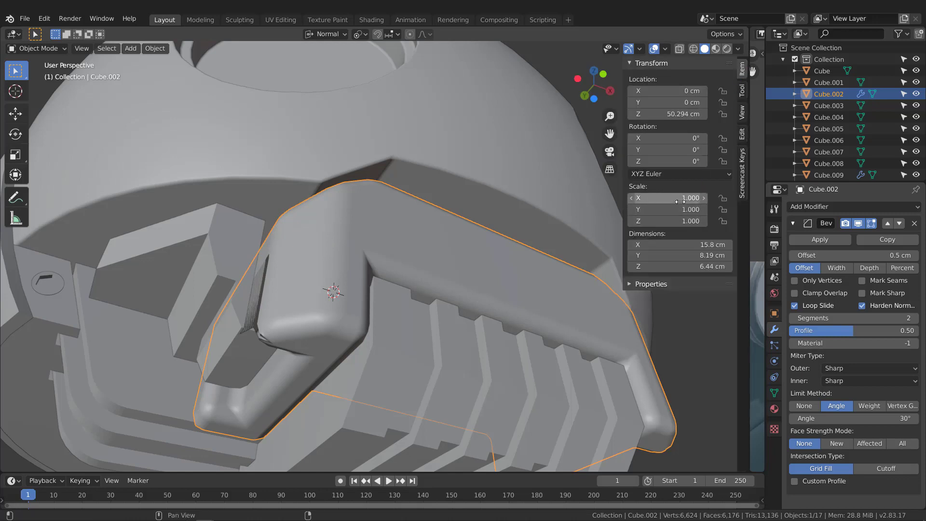
pyautogui.moveTo(622, 195); pyautogui.dragTo(756, 191)
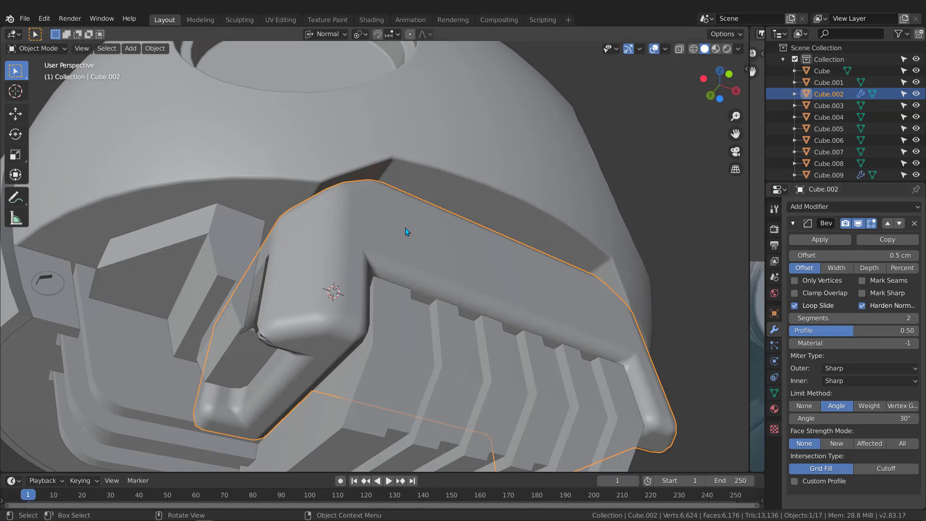
# Set the bevel offset of the front block, Cube.002, to 0.1 cm, inspecting the block in local view.
pyautogui.moveTo(337, 262); pyautogui.dragTo(437, 264, button='middle')
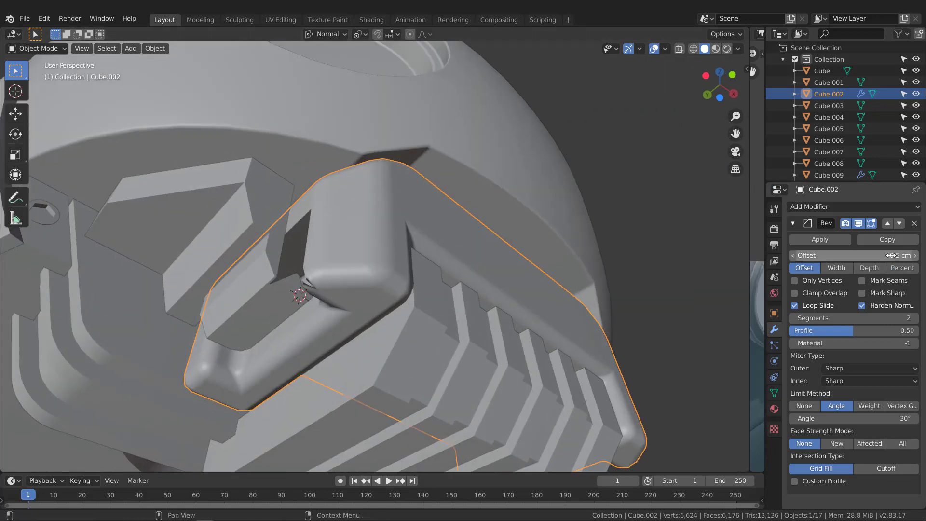
pyautogui.keyDown('shift'); pyautogui.moveTo(891, 255); pyautogui.dragTo(866, 255); pyautogui.keyUp('shift')
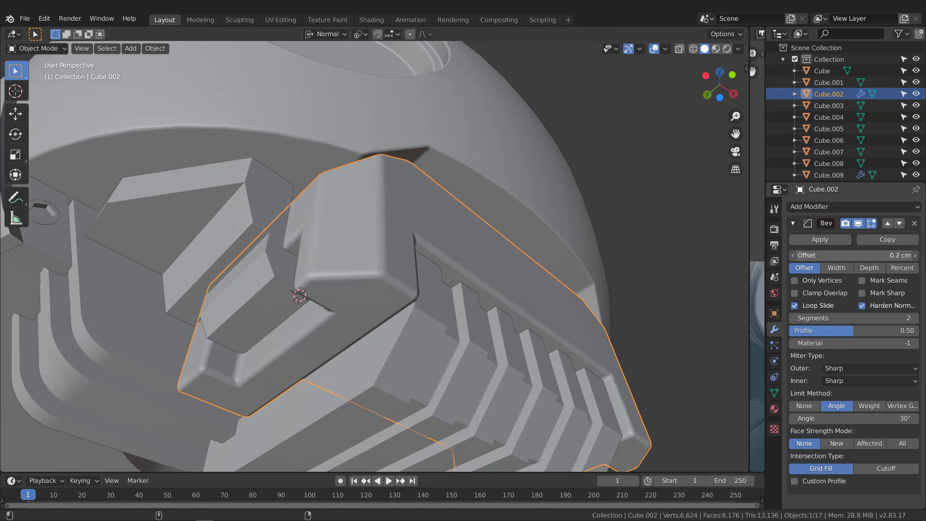
pyautogui.scroll(-3, 385, 255)
pyautogui.moveTo(401, 270); pyautogui.dragTo(270, 195, button='middle')
pyautogui.scroll(3, 423, 293)
pyautogui.press('KP_Divide')
pyautogui.scroll(2, 300, 192)
pyautogui.click(863, 258)
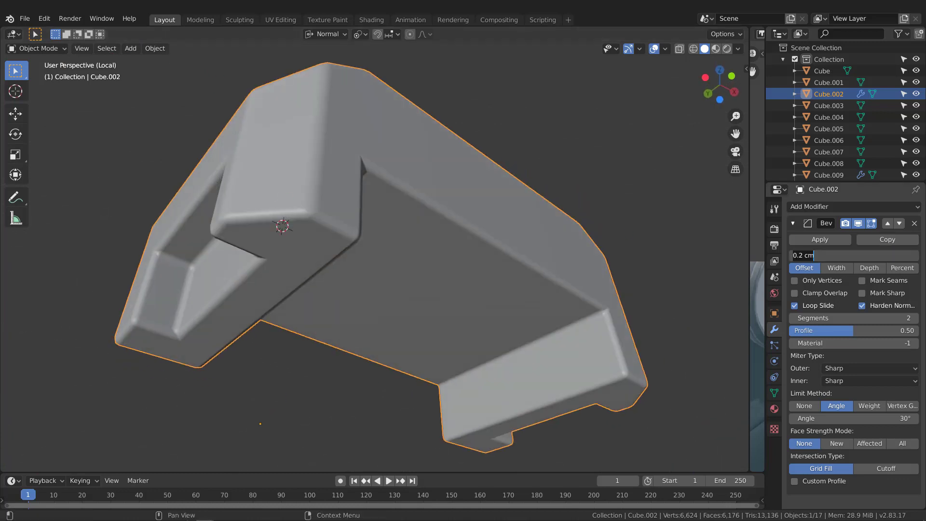
pyautogui.write('.1')
pyautogui.press('Return')
pyautogui.moveTo(434, 174); pyautogui.dragTo(389, 214, button='middle')
pyautogui.press('/')
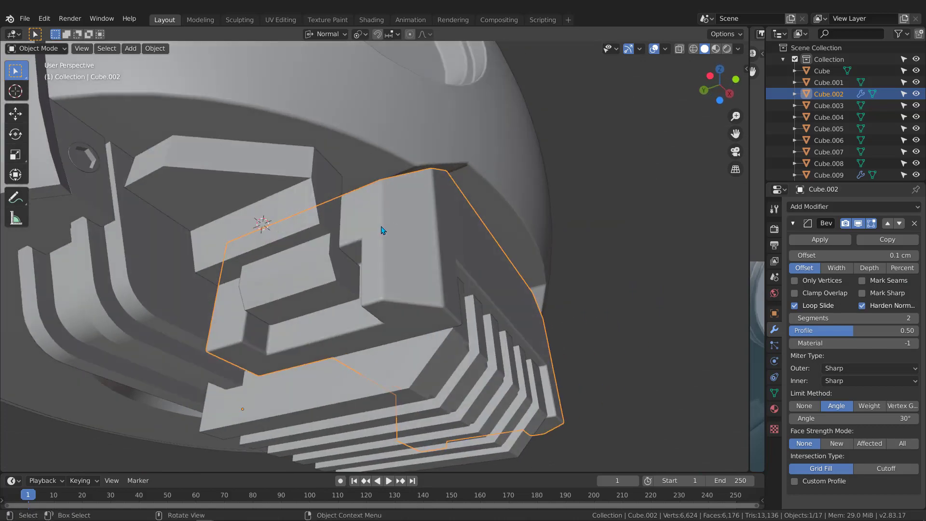
# Link the front block's bevel modifier to the two stepped side pieces, Cube.004 and Cube.005.
pyautogui.scroll(-1, 371, 236)
pyautogui.moveTo(359, 244); pyautogui.dragTo(580, 249, button='middle')
pyautogui.click(569, 249)
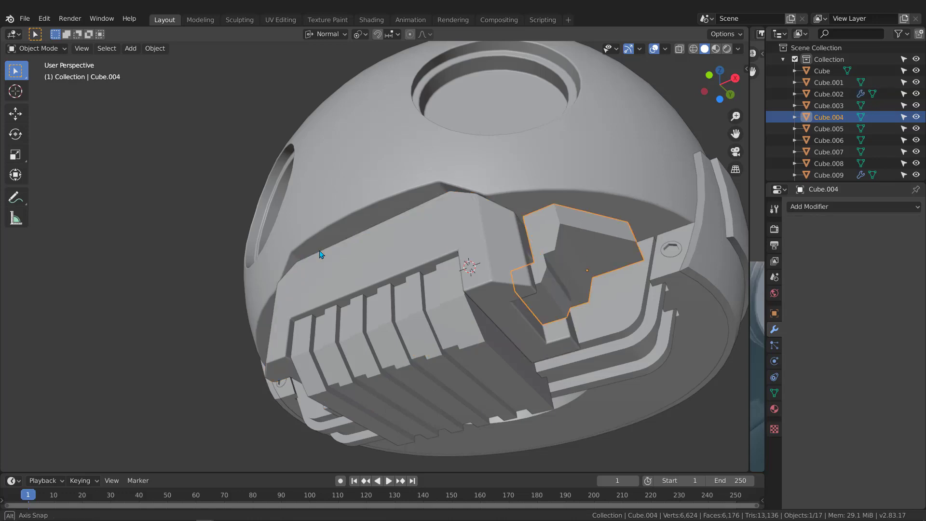
pyautogui.moveTo(321, 255); pyautogui.dragTo(299, 152, button='middle')
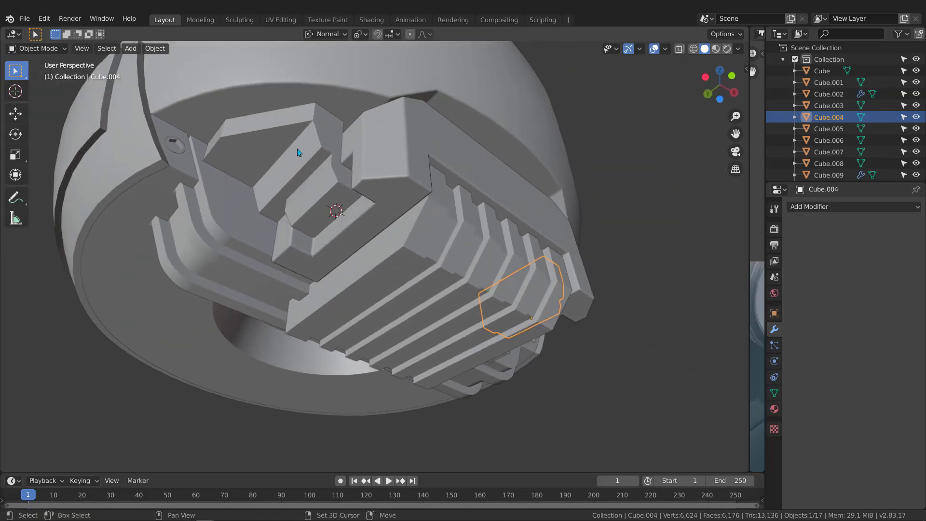
pyautogui.keyDown('shift'); pyautogui.click(311, 181); pyautogui.keyUp('shift')
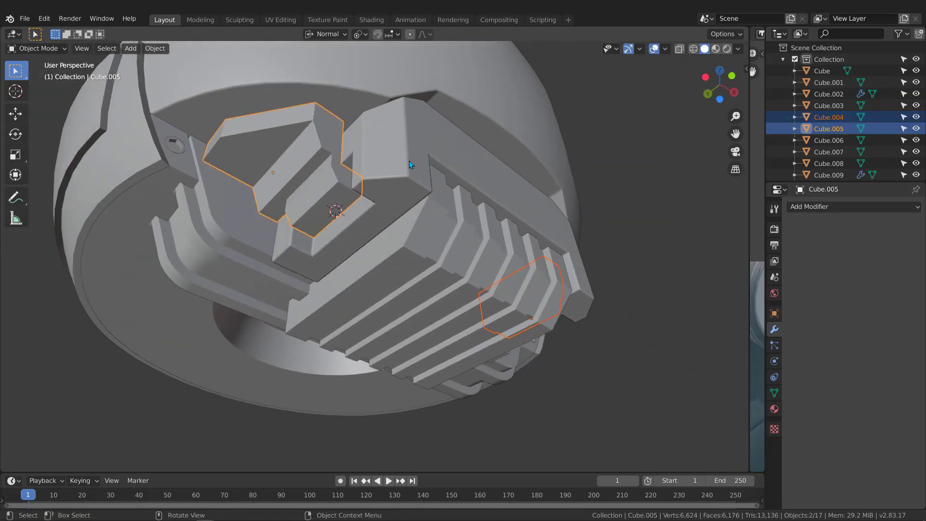
pyautogui.keyDown('shift'); pyautogui.click(417, 116); pyautogui.keyUp('shift')
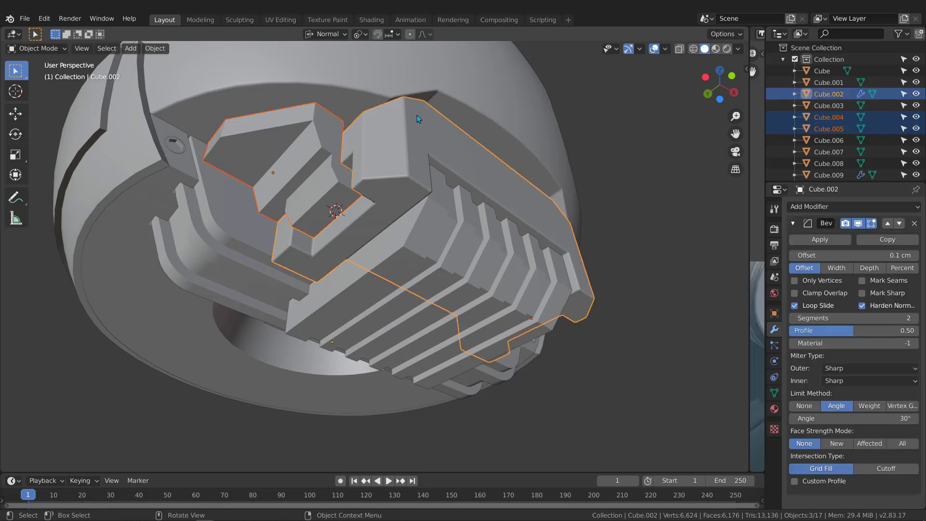
pyautogui.hotkey('ctrl', 'l')
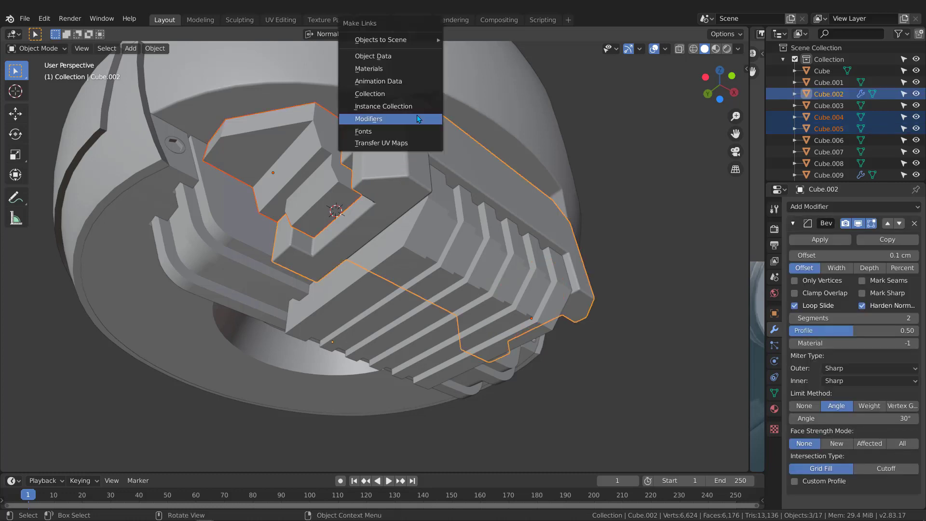
pyautogui.click(370, 119)
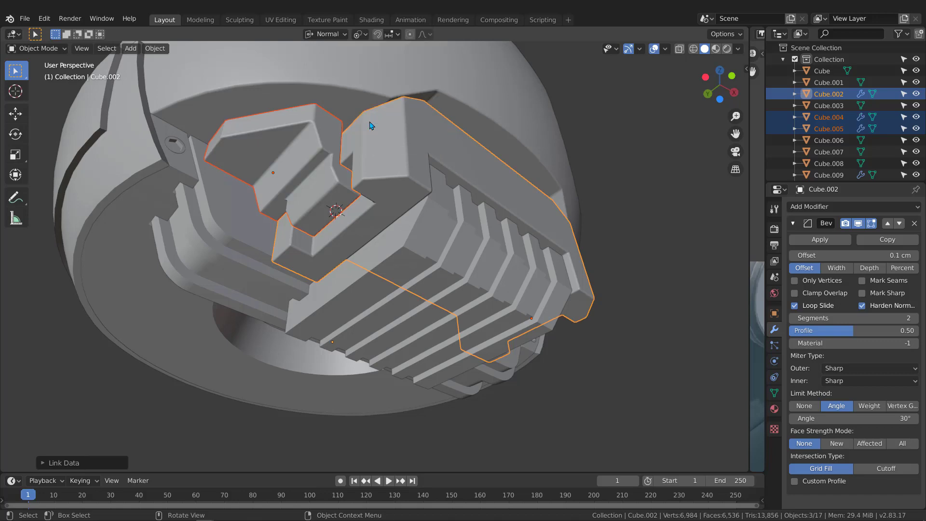
# Link the front block's bevel modifier to the ribbed grille, Cube.003, beneath it.
pyautogui.moveTo(417, 138); pyautogui.dragTo(375, 172, button='middle')
pyautogui.click(420, 209)
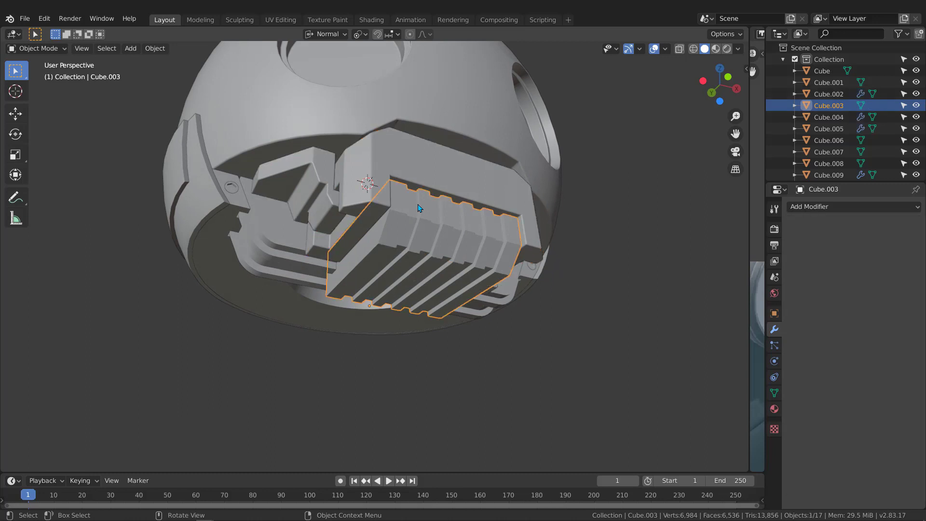
pyautogui.keyDown('shift'); pyautogui.click(420, 171); pyautogui.keyUp('shift')
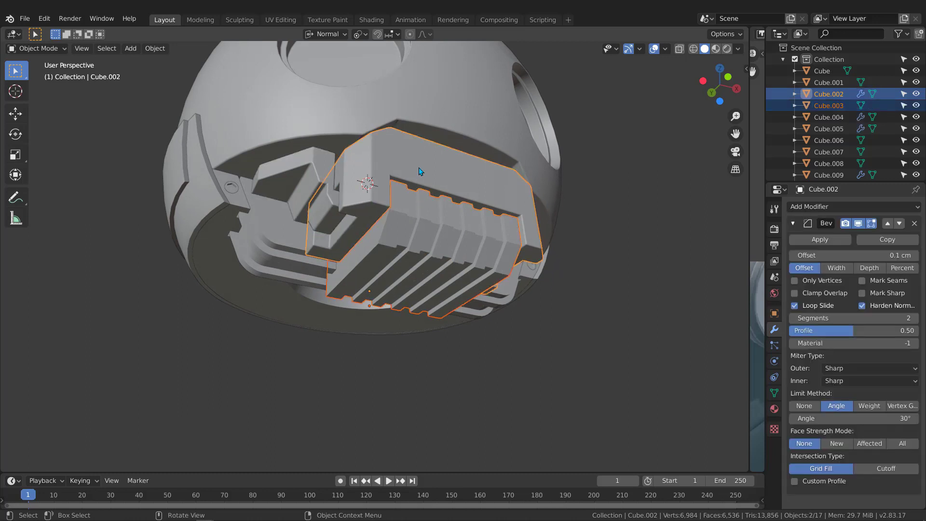
pyautogui.hotkey('ctrl', 'l')
pyautogui.click(419, 166)
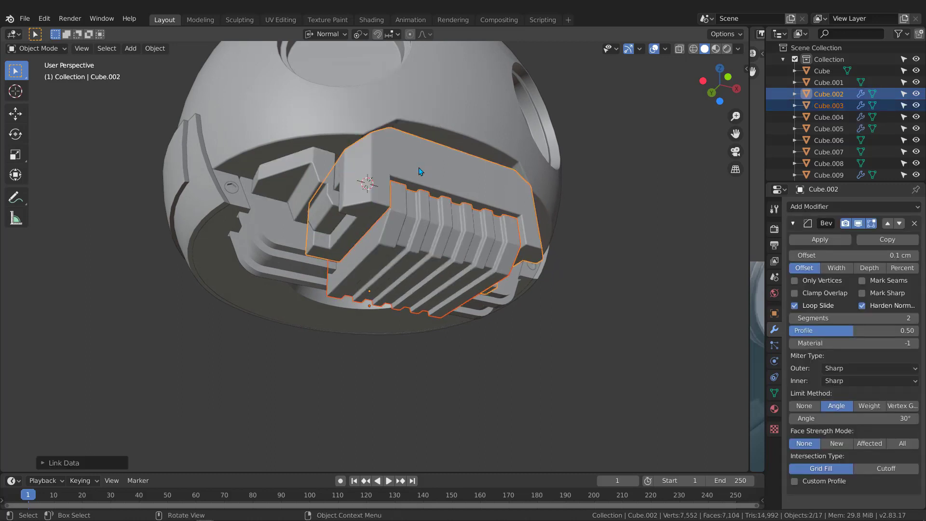
# Link the front block's bevel modifier to the lower plate with curved ridges, Cube.006.
pyautogui.moveTo(407, 172); pyautogui.dragTo(294, 223, button='middle')
pyautogui.click(271, 217)
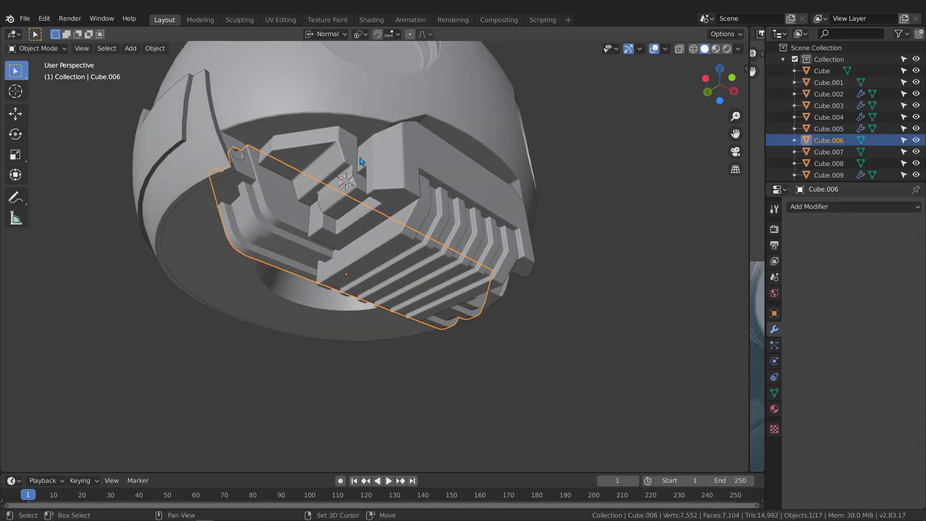
pyautogui.keyDown('shift'); pyautogui.click(398, 165); pyautogui.keyUp('shift')
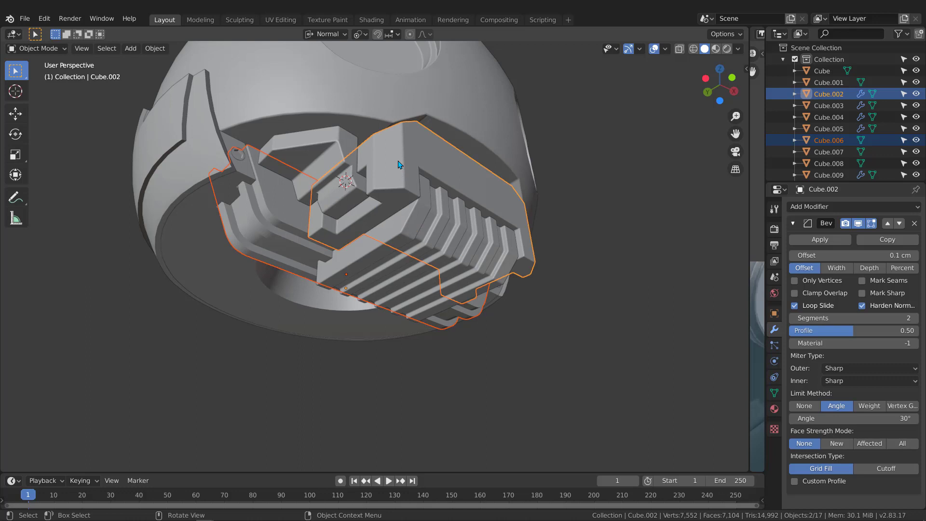
pyautogui.hotkey('ctrl', 'l')
pyautogui.click(398, 164)
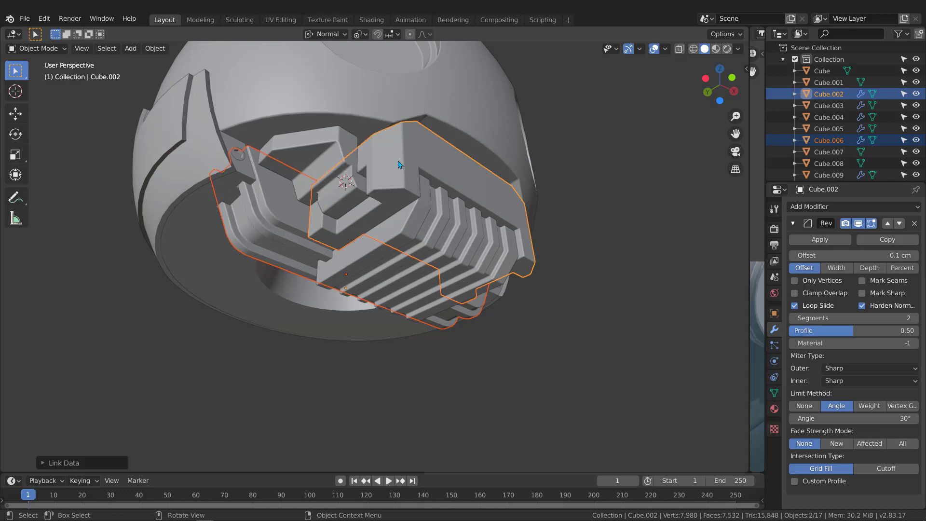
# Link the bevel modifier from the ridged lower plate, Cube.006, to the curved base ring, Cube.001.
pyautogui.click(234, 181)
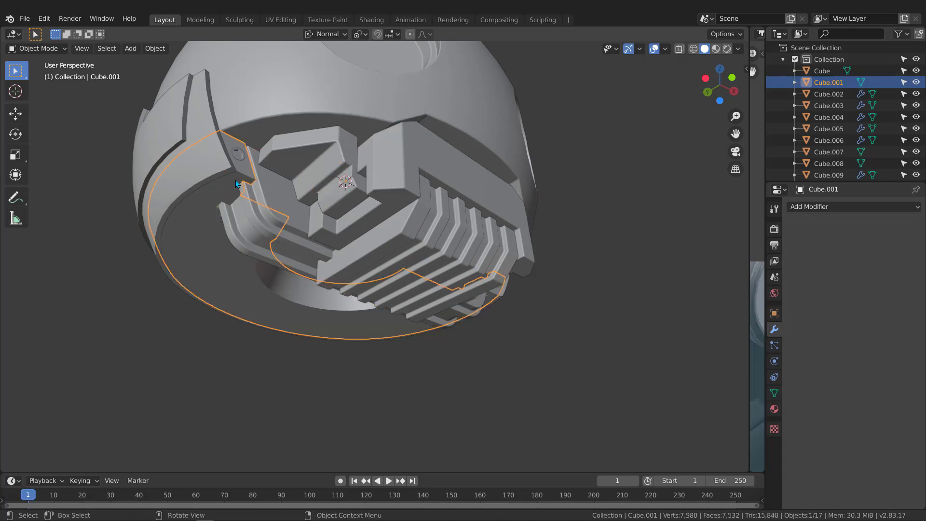
pyautogui.keyDown('shift'); pyautogui.click(277, 200); pyautogui.keyUp('shift')
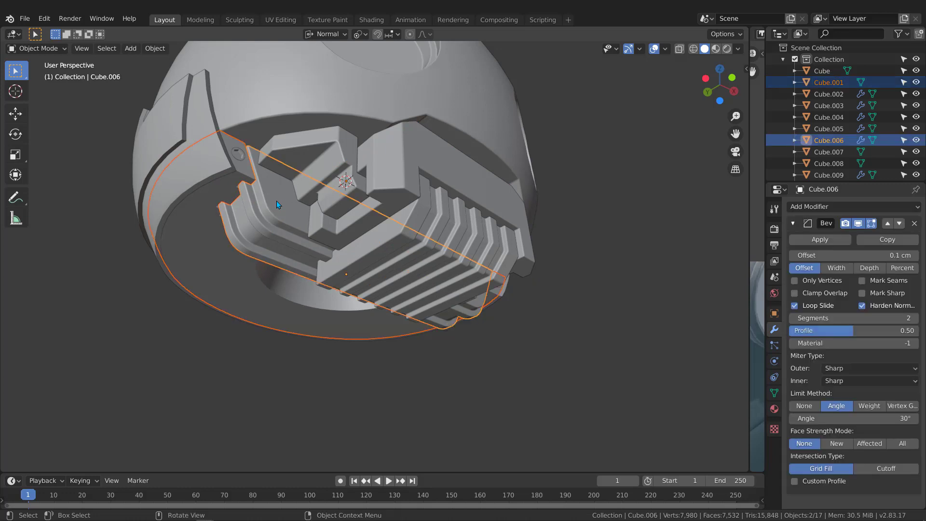
pyautogui.hotkey('ctrl', 'l')
pyautogui.click(277, 201)
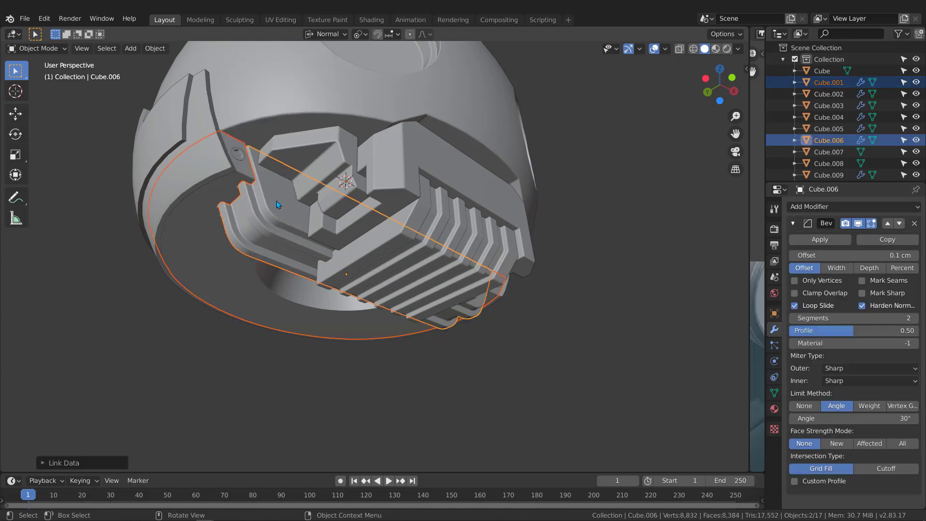
# Isolate the base ring, Cube.001, in local view and examine its edges and its object scale in the transform properties.
pyautogui.moveTo(247, 169); pyautogui.dragTo(381, 201, button='middle')
pyautogui.click(214, 252)
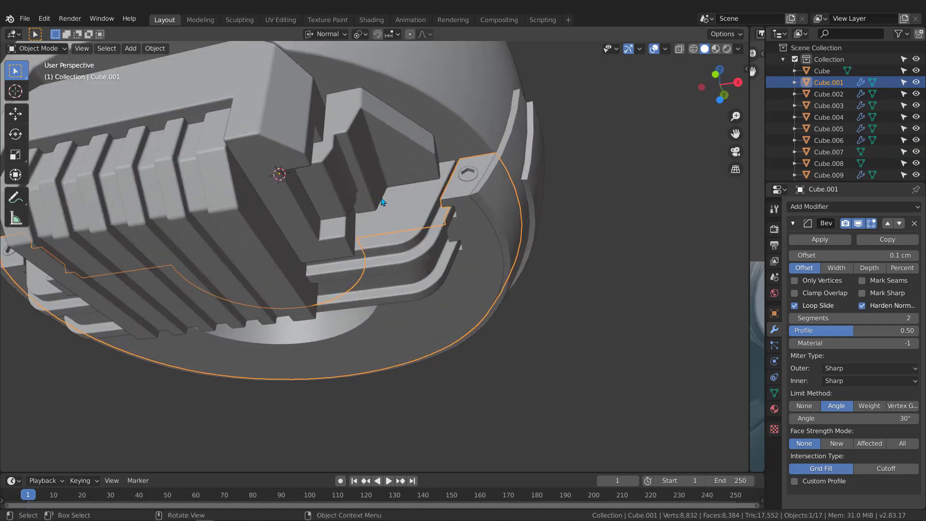
pyautogui.press('KP_Divide')
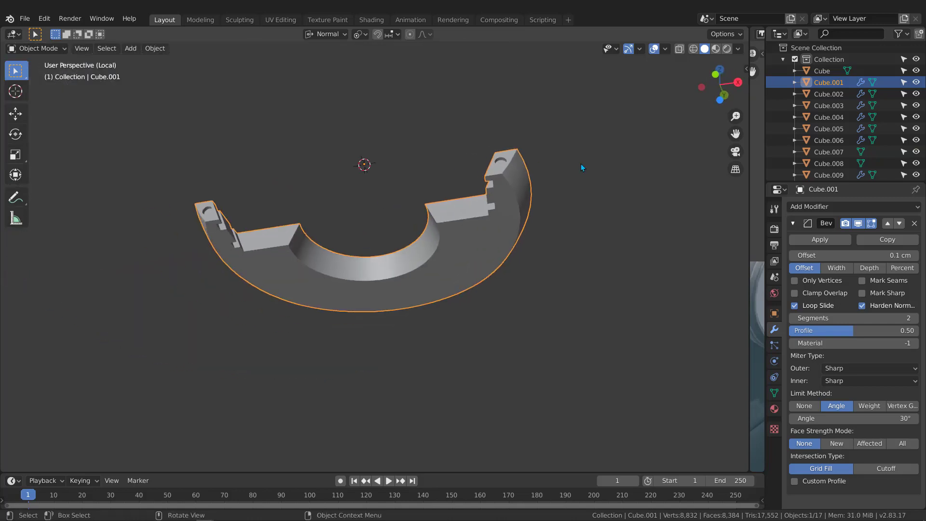
pyautogui.moveTo(580, 163); pyautogui.dragTo(513, 183, button='middle')
pyautogui.scroll(4, 389, 169)
pyautogui.scroll(-4, 389, 173)
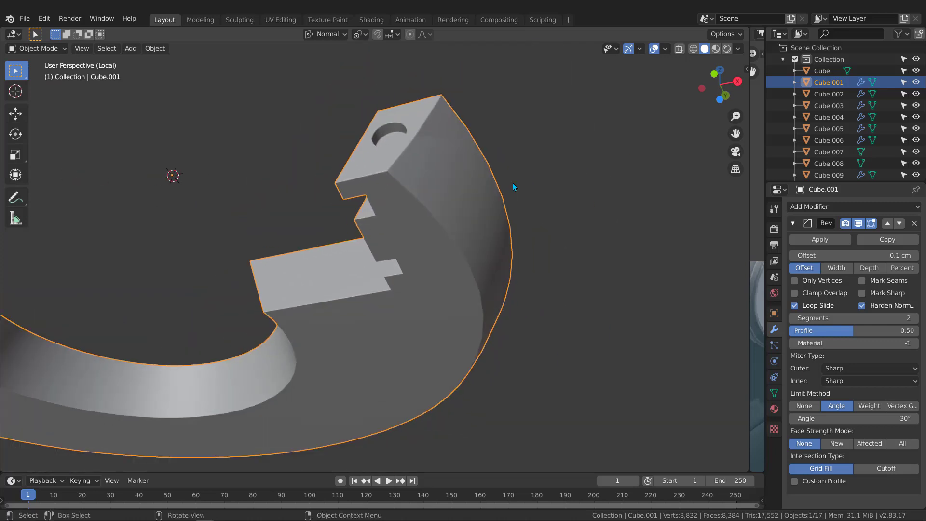
pyautogui.moveTo(745, 70); pyautogui.dragTo(625, 73)
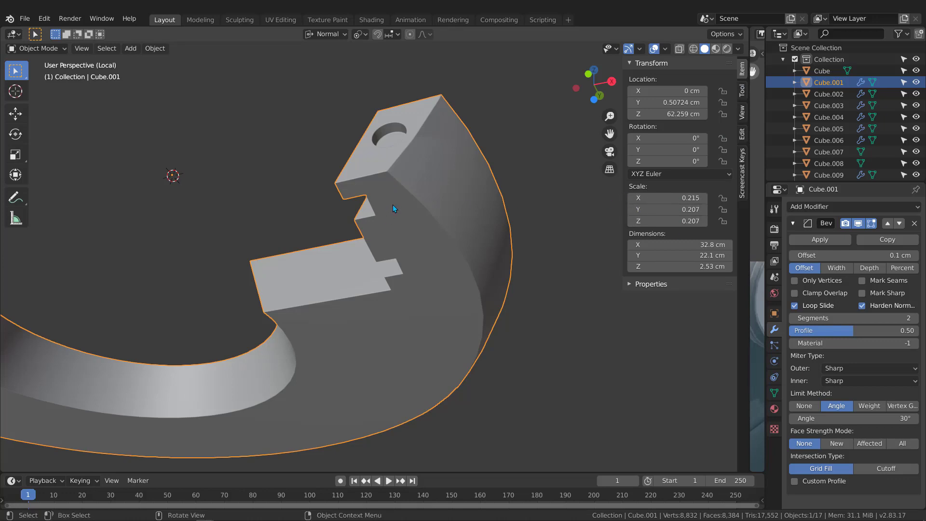
pyautogui.scroll(2, 385, 171)
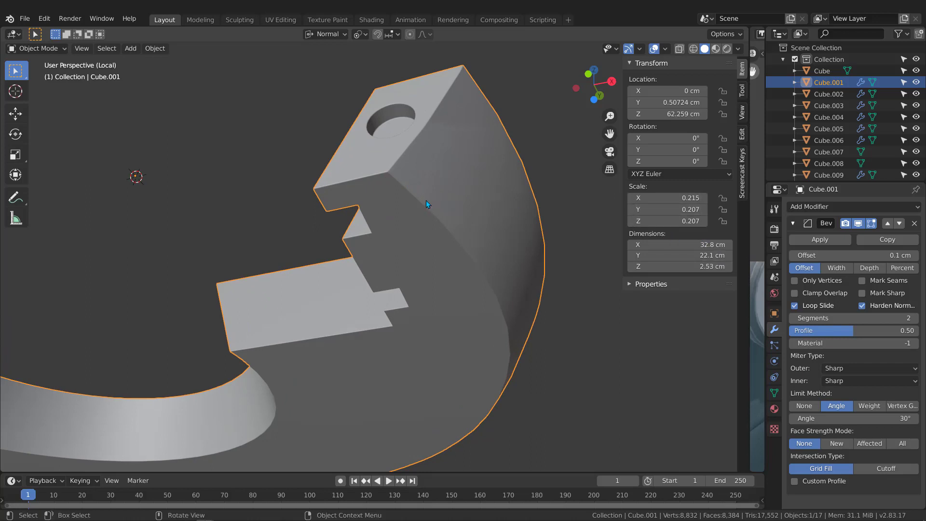
# Apply the scale of the base ring, Cube.001.
pyautogui.hotkey('ctrl', 'a')
pyautogui.scroll(2, 385, 172)
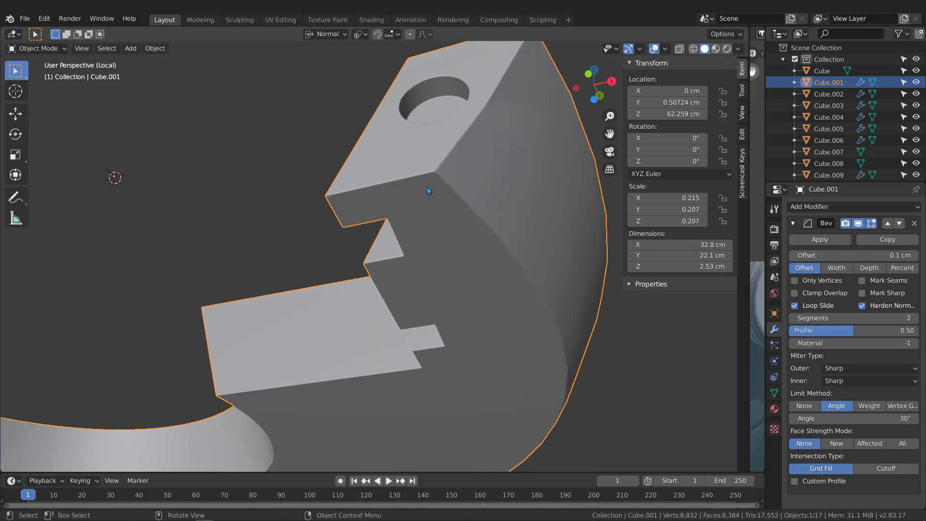
pyautogui.hotkey('ctrl', 'a')
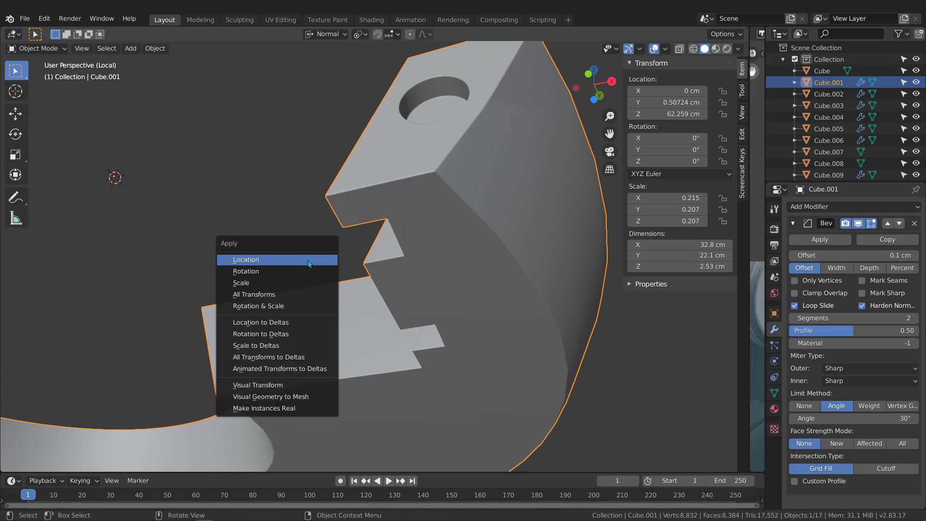
pyautogui.click(267, 283)
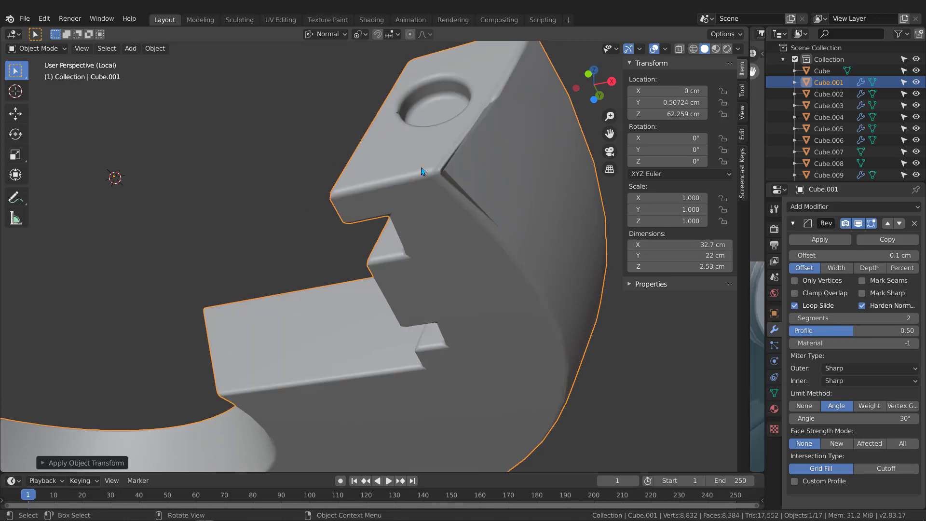
# Dissolve the two edges beside the sharp border near the round recess at one end of the base ring.
pyautogui.scroll(-1, 422, 178)
pyautogui.moveTo(421, 179)
pyautogui.mouseDown(button='middle')
pyautogui.moveTo(432, 208)
pyautogui.moveTo(419, 188)
pyautogui.mouseUp(button='middle')
pyautogui.scroll(2, 320, 107)
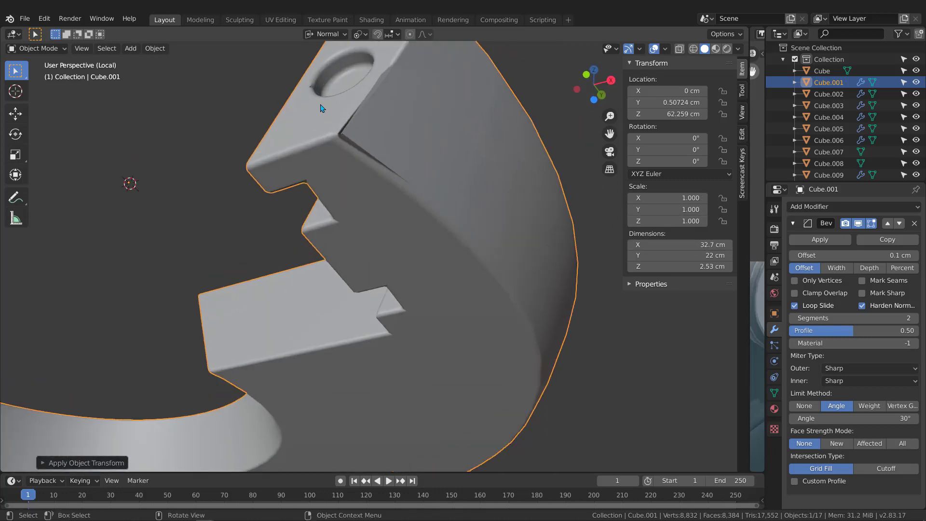
pyautogui.moveTo(345, 125)
pyautogui.mouseDown(button='middle')
pyautogui.moveTo(384, 179)
pyautogui.moveTo(482, 177)
pyautogui.moveTo(369, 191)
pyautogui.mouseUp(button='middle')
pyautogui.scroll(-5, 375, 195)
pyautogui.scroll(3, 289, 223)
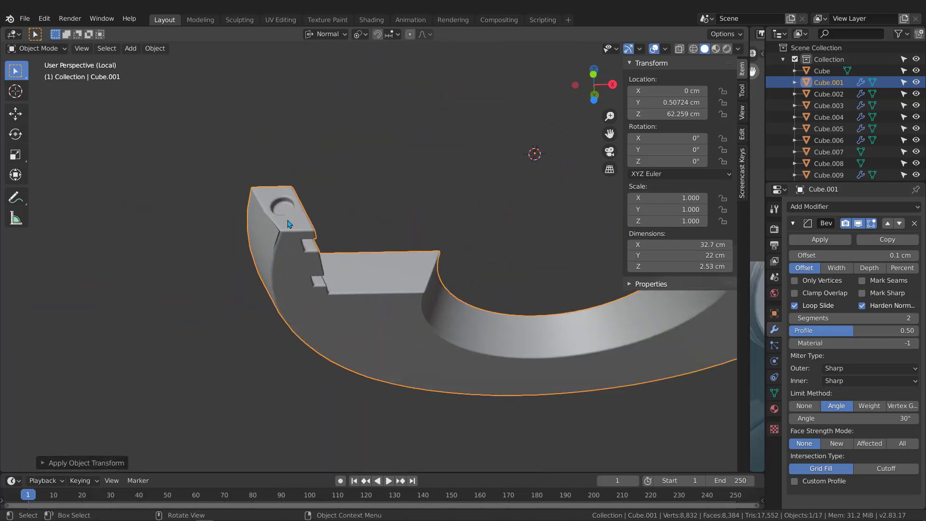
pyautogui.scroll(4, 288, 223)
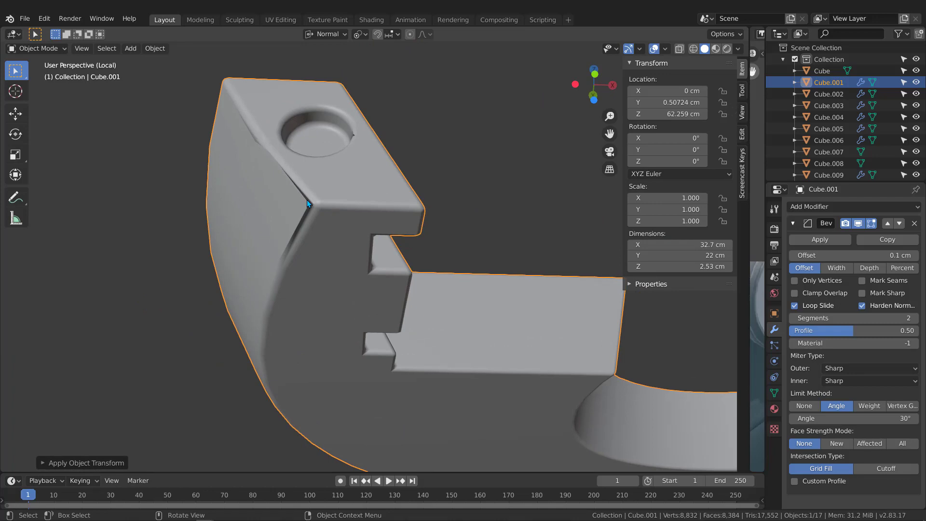
pyautogui.press('Tab')
pyautogui.click(308, 202)
pyautogui.scroll(2, 309, 202)
pyautogui.moveTo(319, 200); pyautogui.dragTo(319, 165, button='middle')
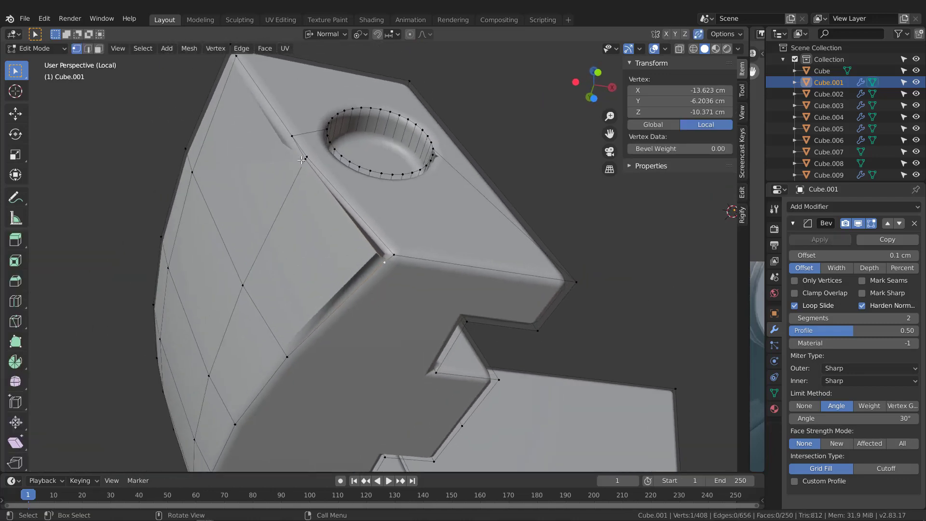
pyautogui.moveTo(352, 212); pyautogui.dragTo(339, 173, button='middle')
pyautogui.press('2')
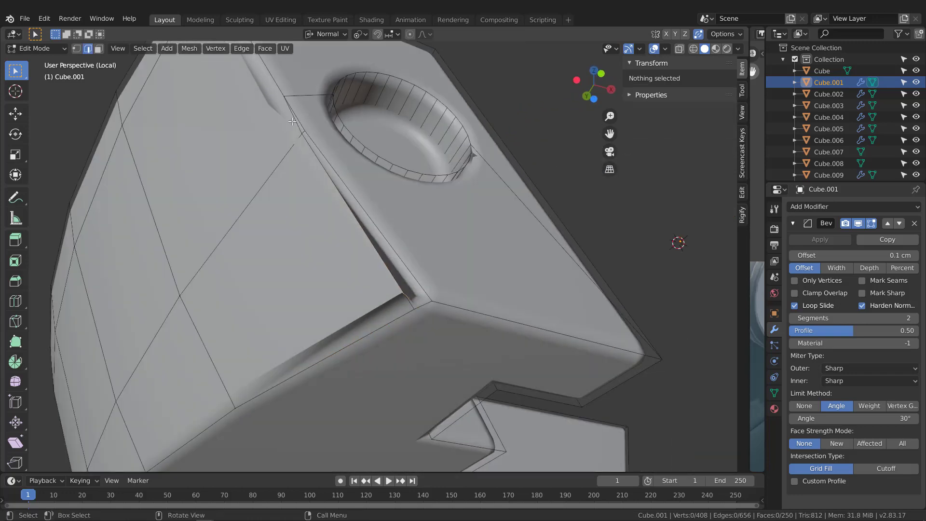
pyautogui.click(308, 146)
pyautogui.keyDown('shift'); pyautogui.click(326, 173); pyautogui.keyUp('shift')
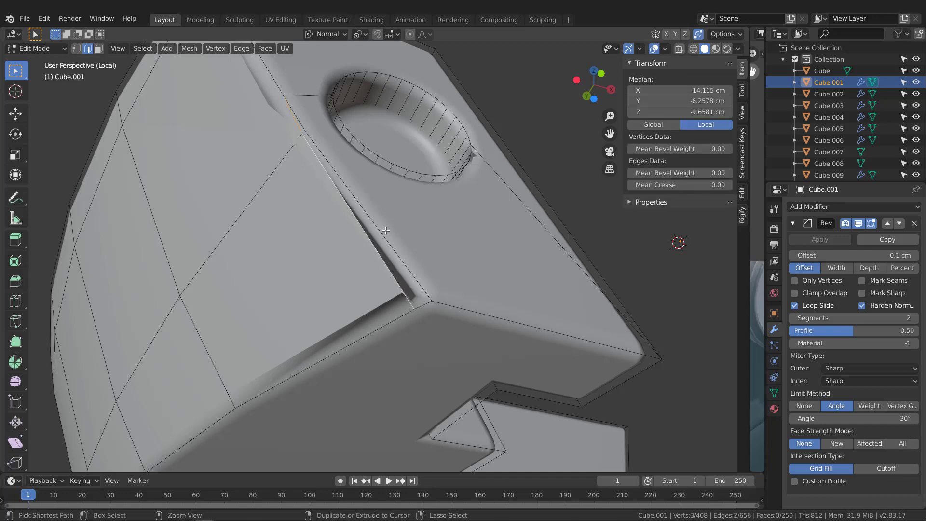
pyautogui.hotkey('ctrl', 'x')
# Connect a lower rim vertex of the round recess to the end block's inner corner and dissolve the old edge between them.
pyautogui.moveTo(291, 118); pyautogui.dragTo(443, 296, button='middle')
pyautogui.scroll(6, 389, 175)
pyautogui.click(387, 184)
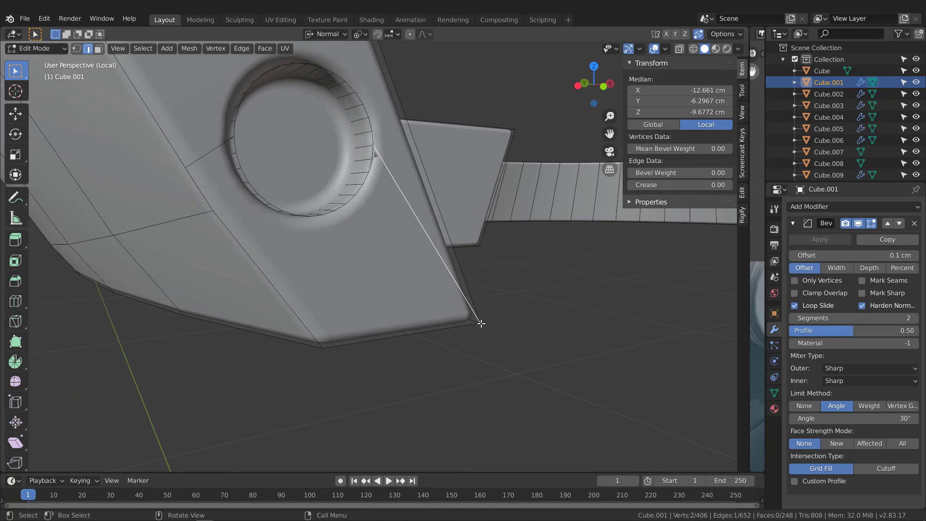
pyautogui.press('1')
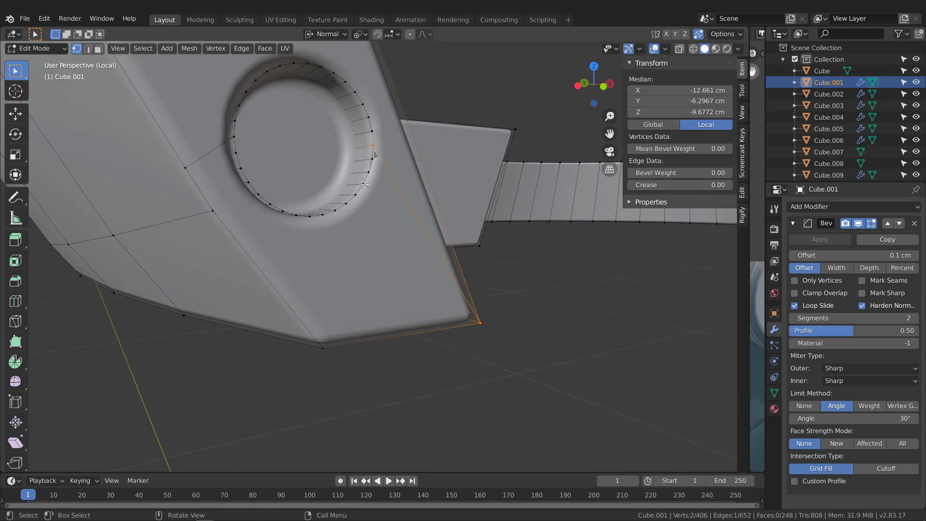
pyautogui.click(364, 184)
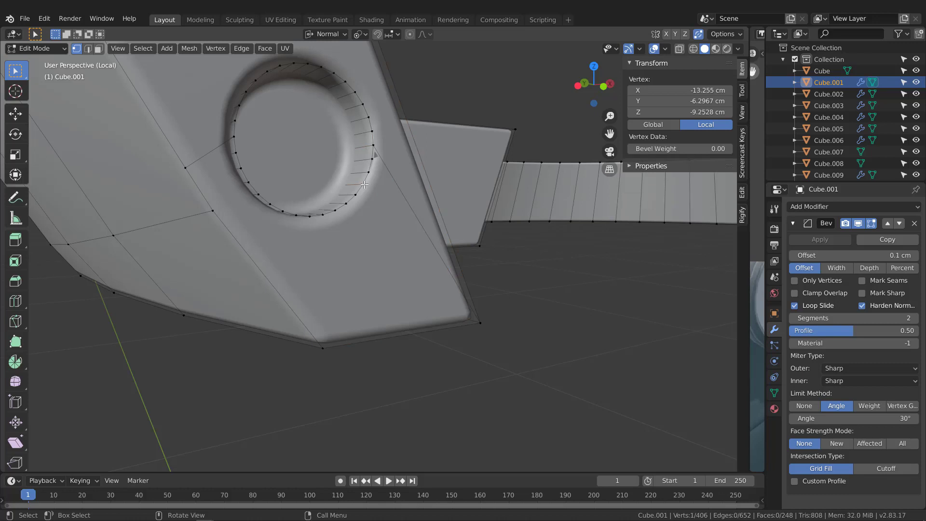
pyautogui.keyDown('shift'); pyautogui.click(480, 322); pyautogui.keyUp('shift')
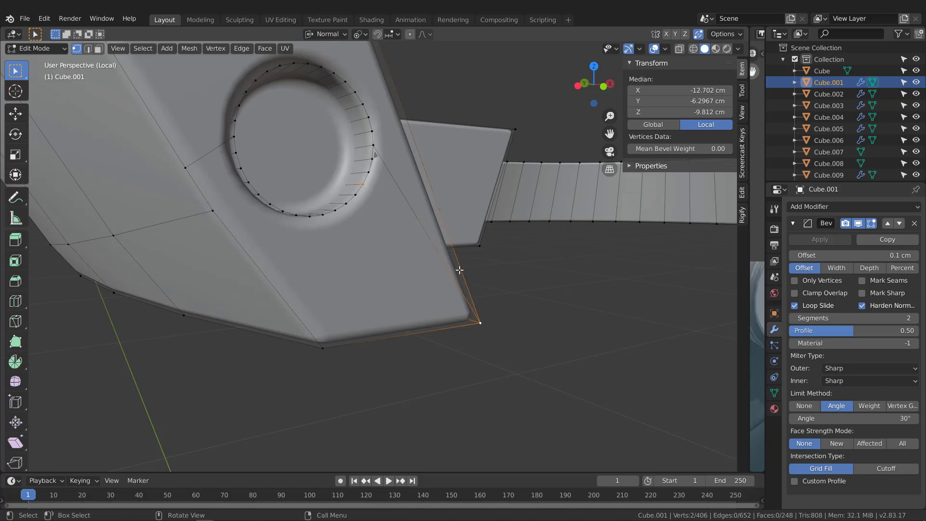
pyautogui.press('f')
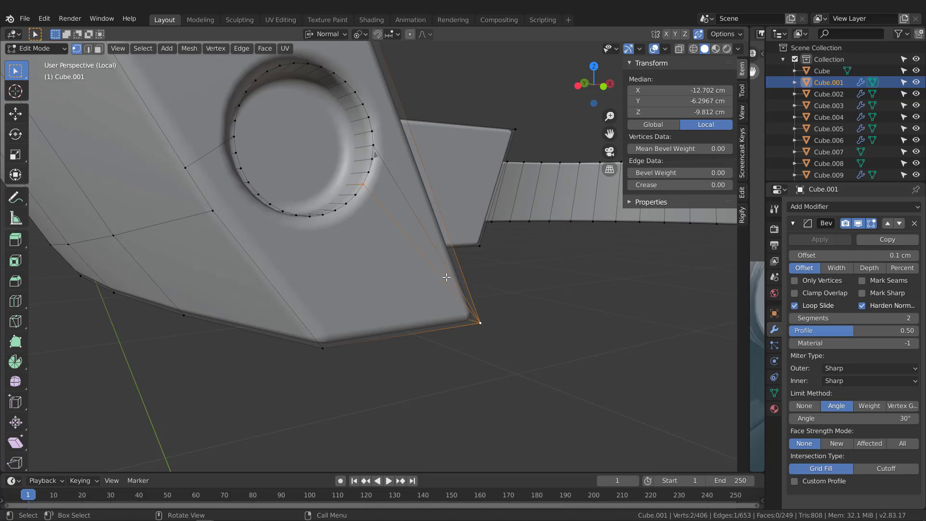
pyautogui.press('2')
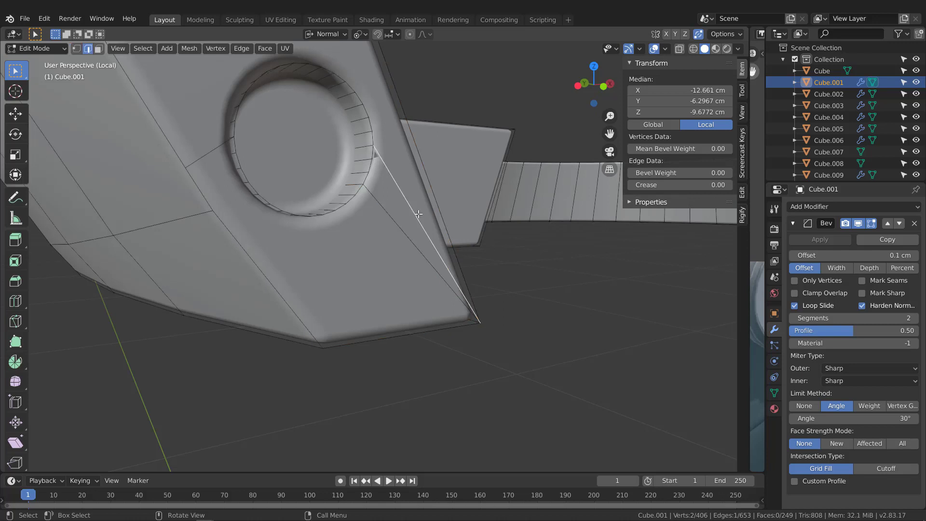
pyautogui.hotkey('ctrl', 'x')
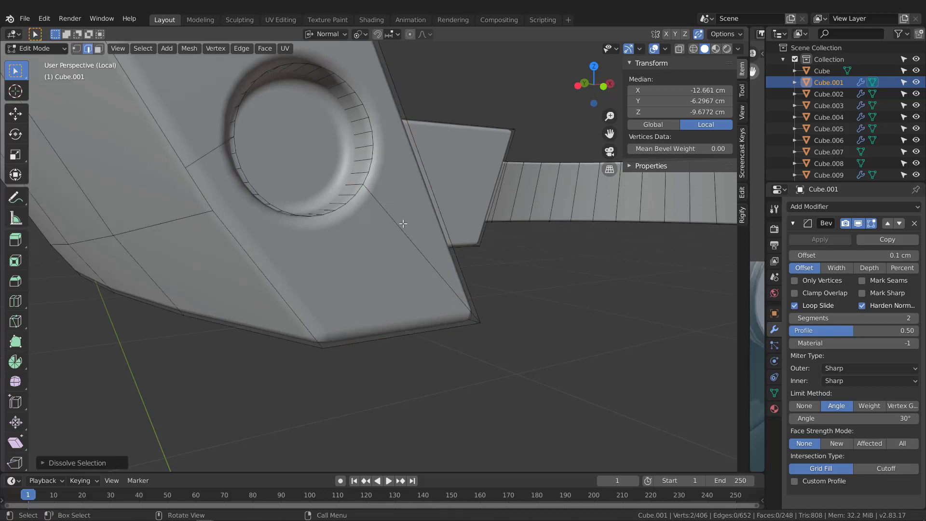
# On the ring's opposite end, connect a lower rim vertex of the recess to the inner corner and dissolve the old edge there.
pyautogui.scroll(-6, 402, 225)
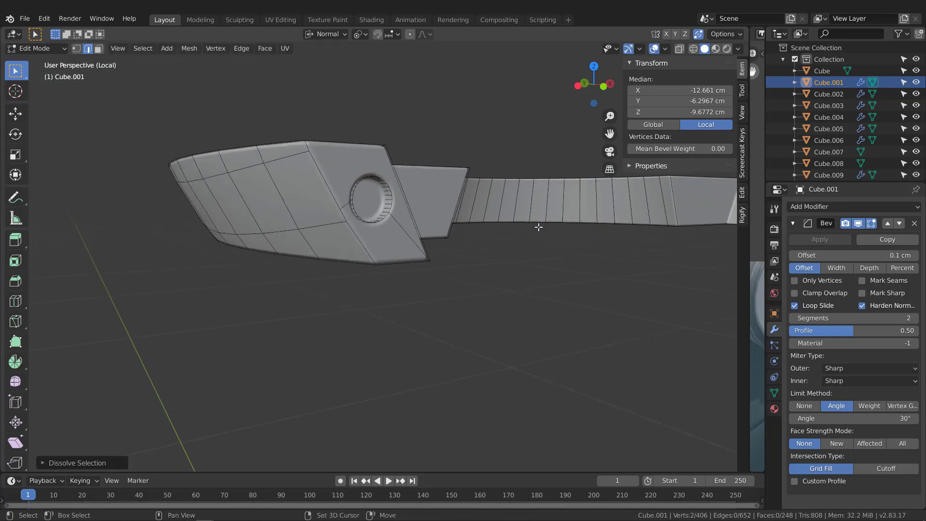
pyautogui.moveTo(539, 225)
pyautogui.keyDown('shift'); pyautogui.mouseDown(button='middle')
pyautogui.moveTo(259, 231)
pyautogui.moveTo(269, 275)
pyautogui.mouseUp(button='middle'); pyautogui.keyUp('shift')
pyautogui.moveTo(657, 207); pyautogui.dragTo(565, 266)
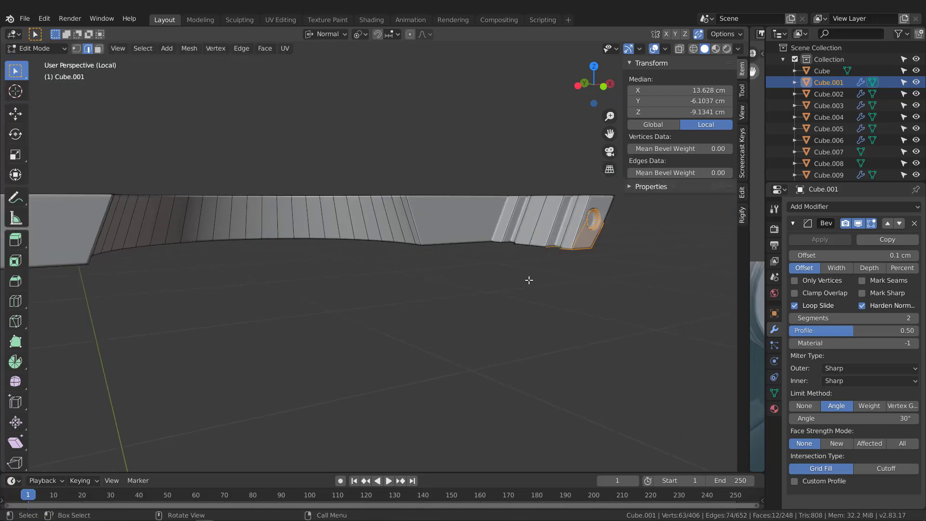
pyautogui.press('KP_Decimal')
pyautogui.moveTo(545, 269); pyautogui.dragTo(279, 353, button='middle')
pyautogui.press('1')
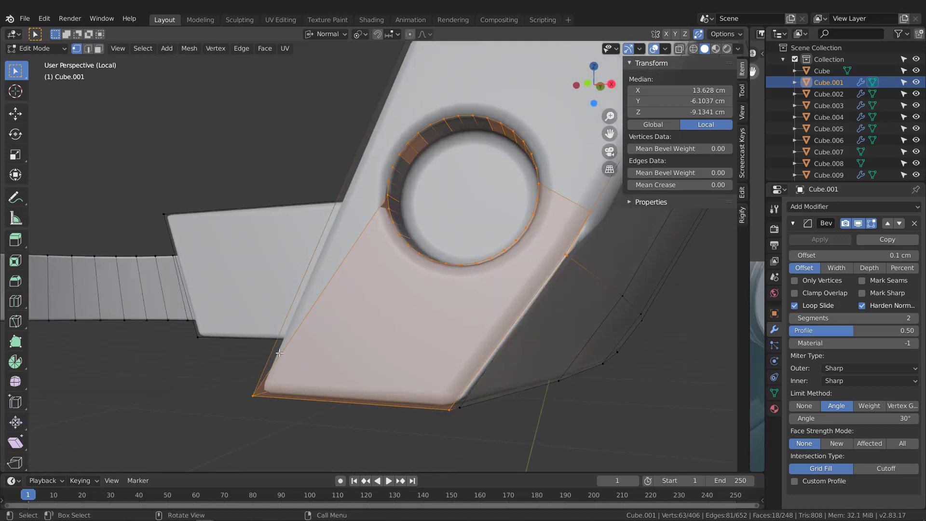
pyautogui.click(251, 398)
pyautogui.keyDown('shift'); pyautogui.click(396, 234); pyautogui.keyUp('shift')
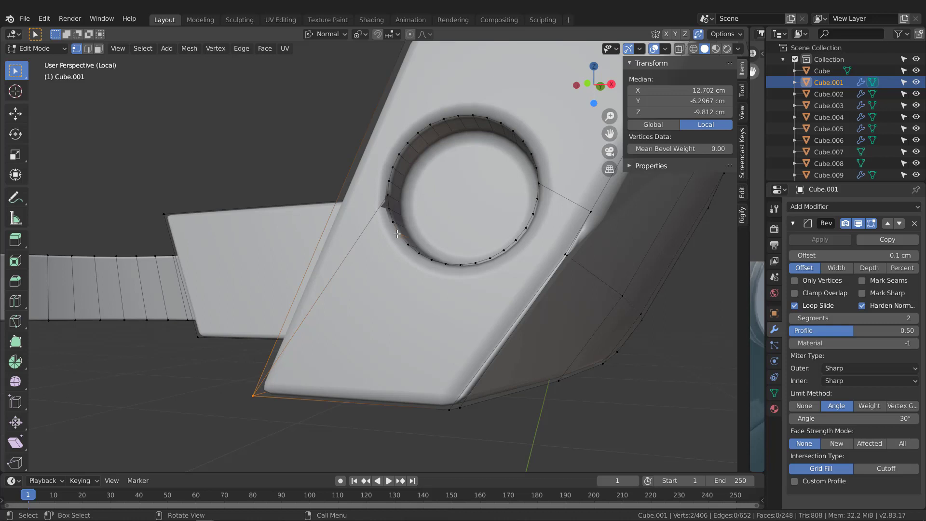
pyautogui.moveTo(424, 247); pyautogui.dragTo(392, 237, button='middle')
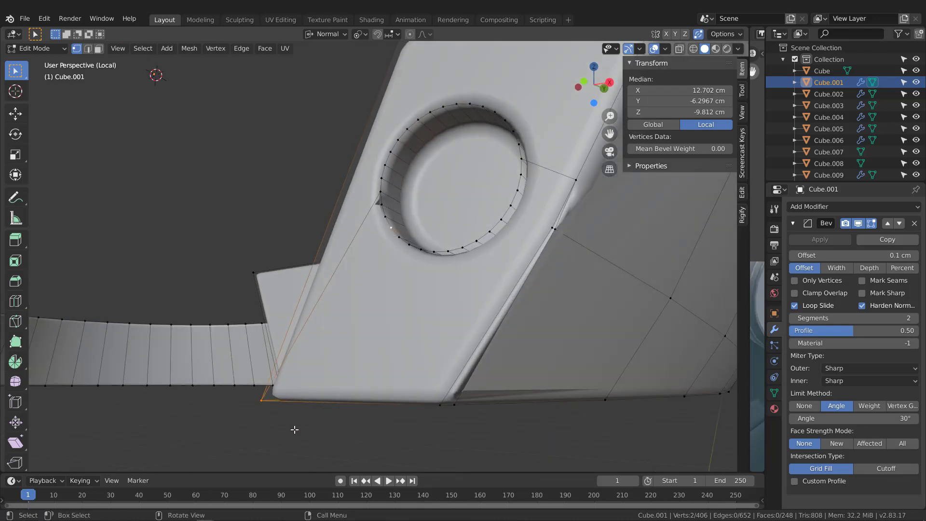
pyautogui.click(294, 429)
pyautogui.click(262, 400)
pyautogui.keyDown('shift'); pyautogui.click(390, 227); pyautogui.keyUp('shift')
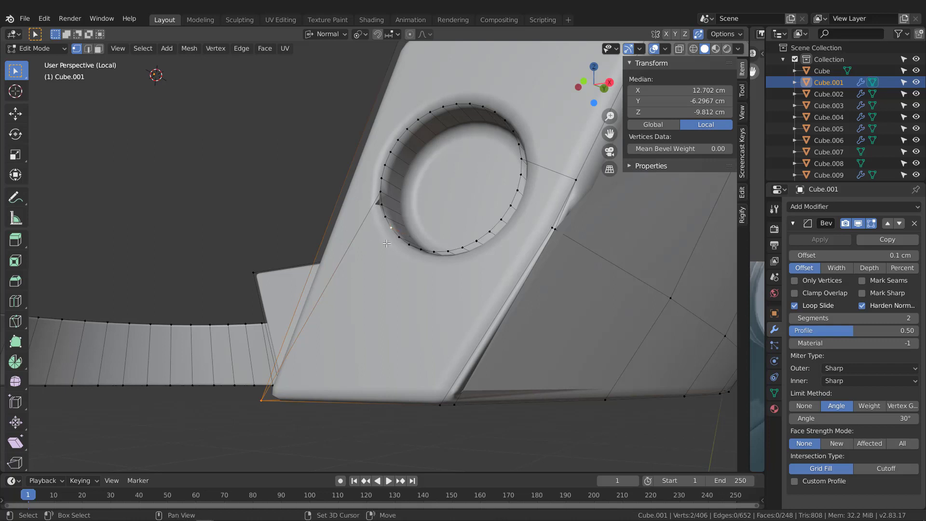
pyautogui.moveTo(387, 243); pyautogui.dragTo(379, 243, button='middle')
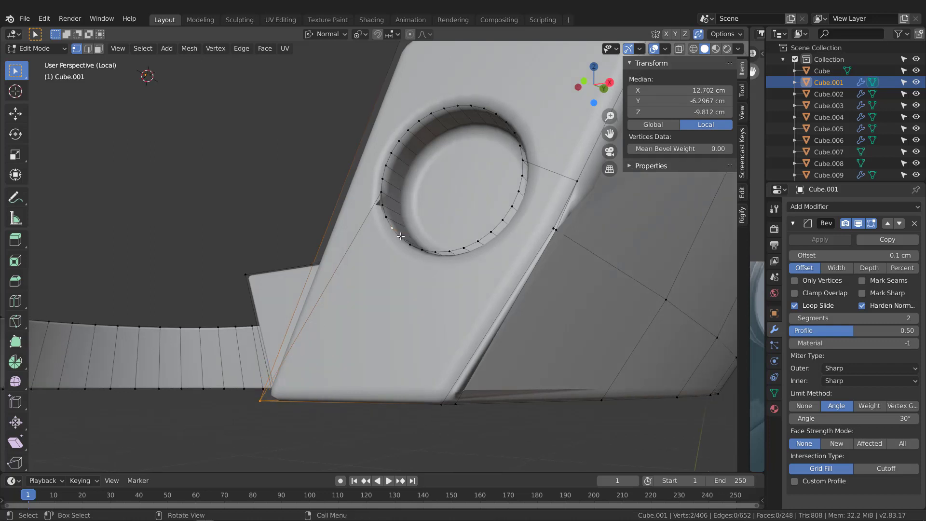
pyautogui.press('j')
pyautogui.press('2')
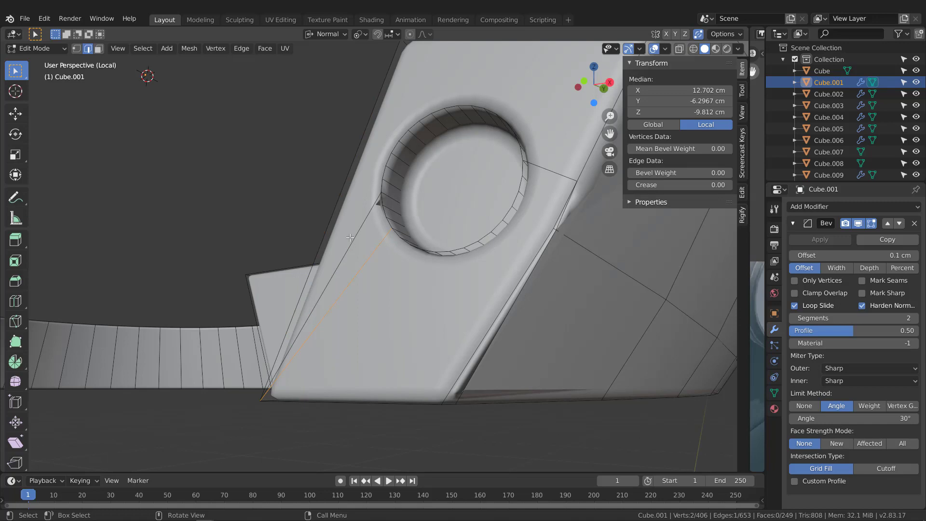
pyautogui.hotkey('ctrl', 'x')
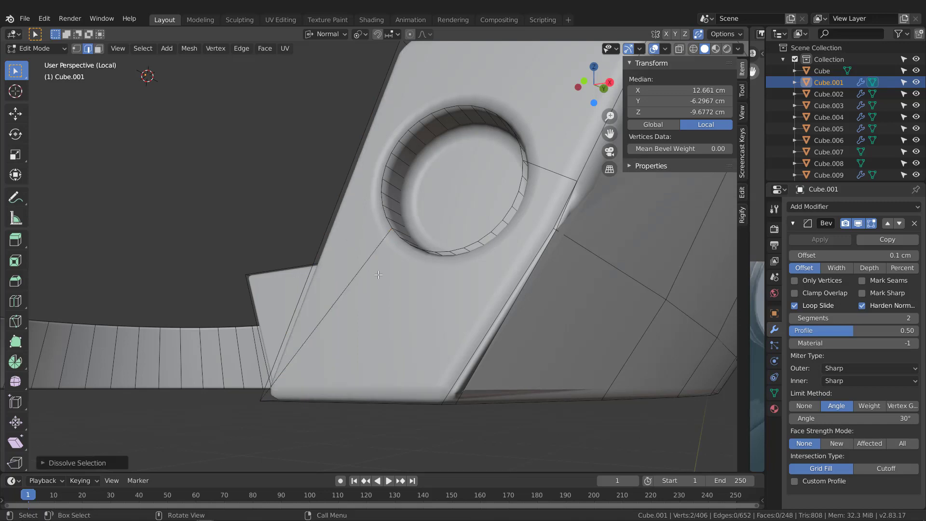
# Dissolve the two edges beside the sharp border near the round recess at the opposite end.
pyautogui.scroll(-2, 378, 275)
pyautogui.moveTo(502, 230); pyautogui.dragTo(492, 223, button='middle')
pyautogui.scroll(1, 472, 241)
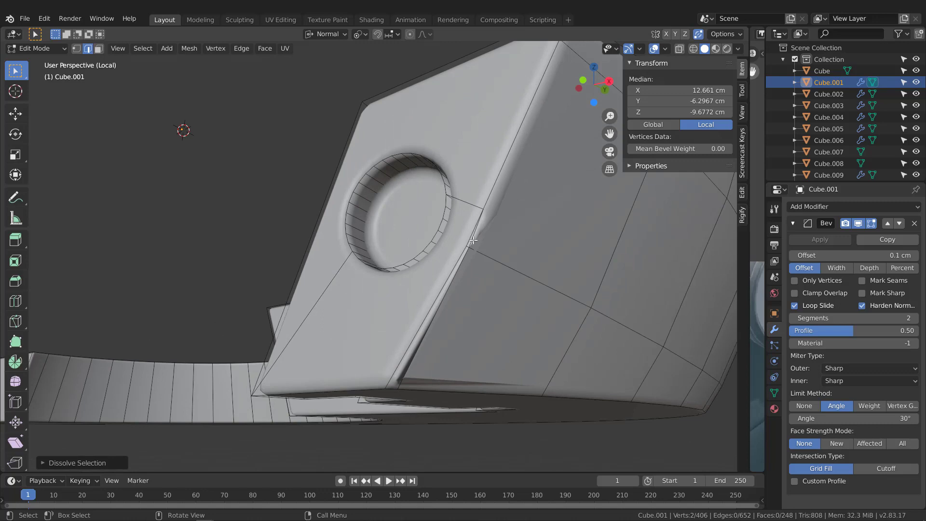
pyautogui.click(472, 240)
pyautogui.keyDown('ctrl'); pyautogui.click(457, 273); pyautogui.keyUp('ctrl')
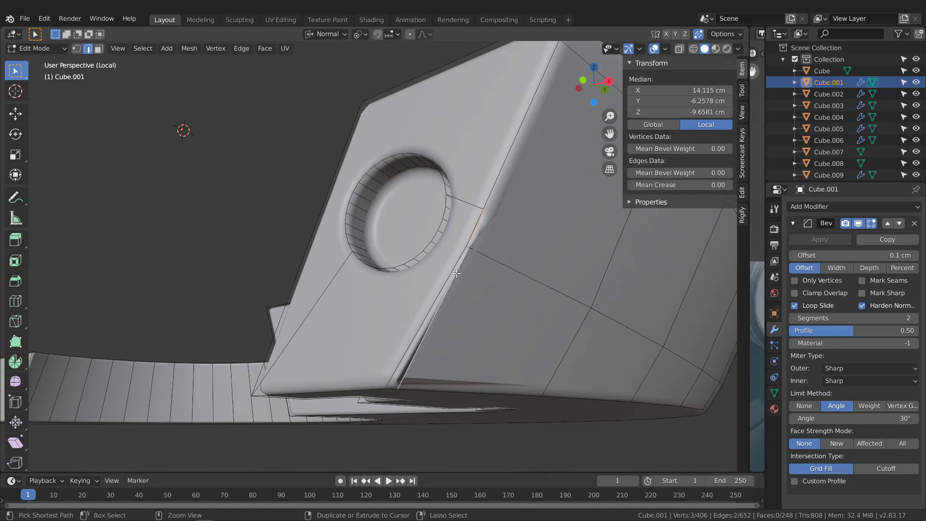
pyautogui.hotkey('ctrl', 'x')
# Dissolve the stray edge along the base ring's outer rim where the bevel breaks.
pyautogui.scroll(-6, 456, 273)
pyautogui.moveTo(456, 274); pyautogui.dragTo(383, 301, button='middle')
pyautogui.scroll(-2, 382, 301)
pyautogui.moveTo(471, 256); pyautogui.dragTo(426, 285, button='middle')
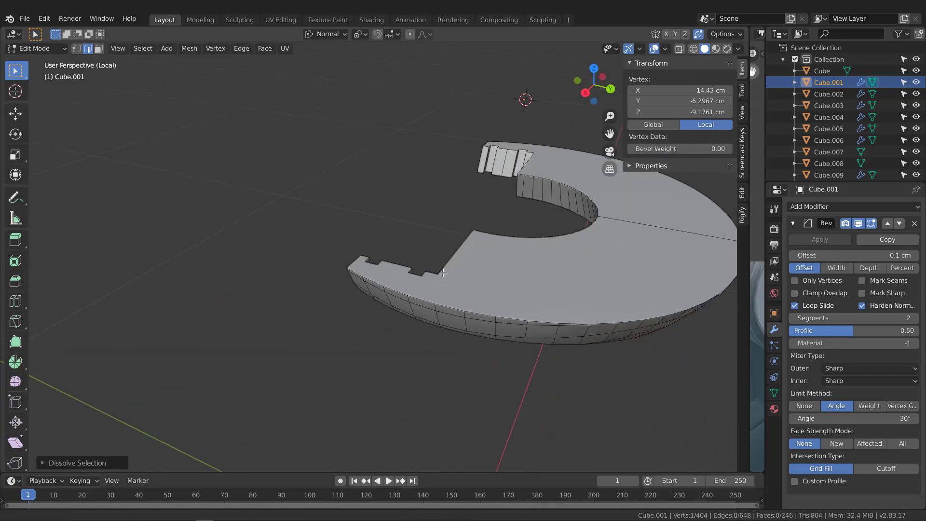
pyautogui.scroll(3, 344, 355)
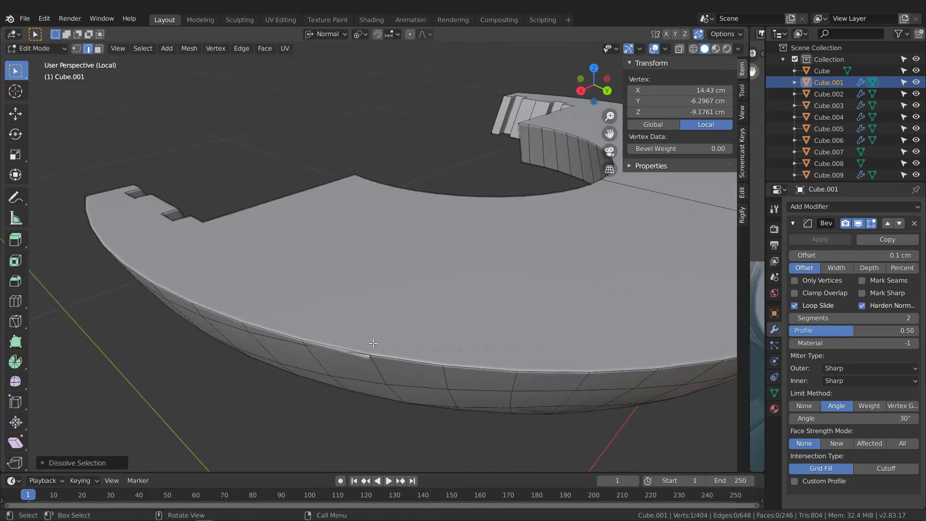
pyautogui.scroll(3, 368, 345)
pyautogui.click(366, 364)
pyautogui.moveTo(368, 359); pyautogui.dragTo(380, 287, button='middle')
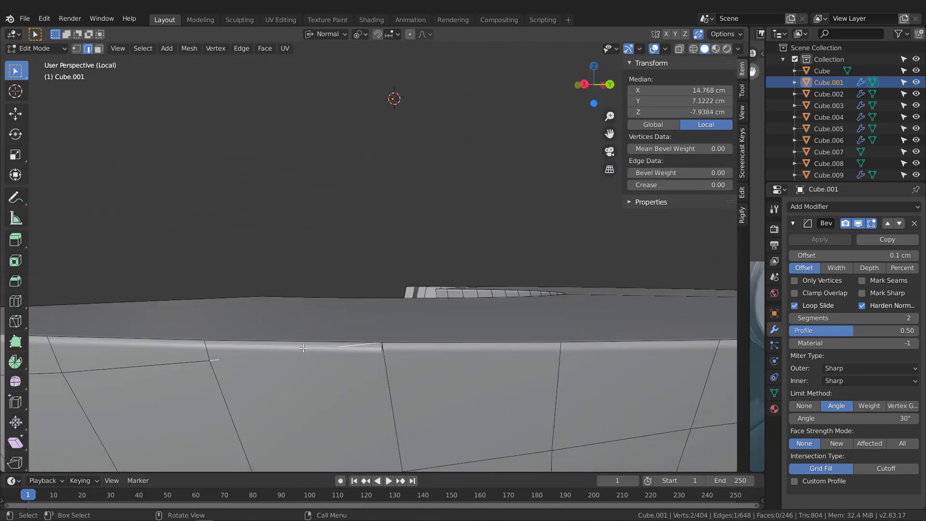
pyautogui.hotkey('ctrl', 'x')
# Select an edge of the tiny triangle on the ring's outer side and turn off the bevel modifier's viewport display.
pyautogui.scroll(-5, 344, 323)
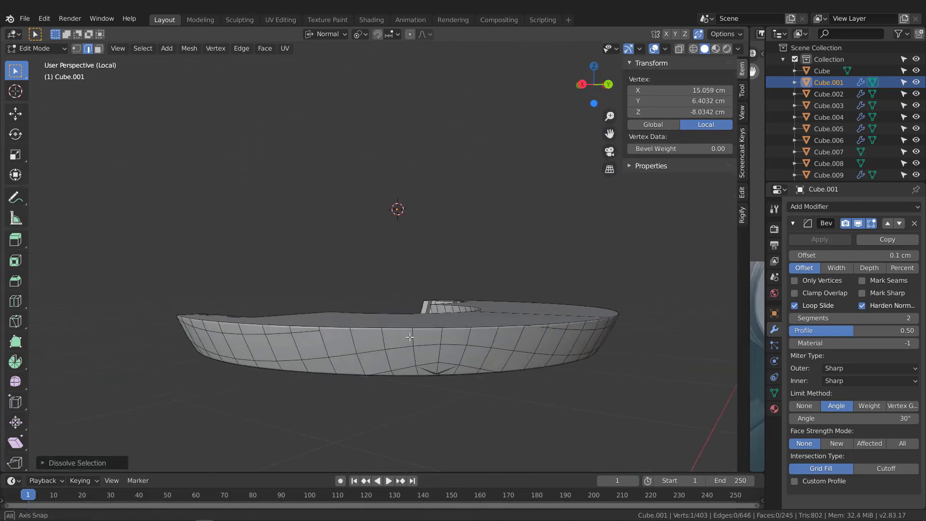
pyautogui.moveTo(344, 323); pyautogui.dragTo(440, 295, button='middle')
pyautogui.scroll(3, 444, 355)
pyautogui.moveTo(446, 362); pyautogui.dragTo(457, 332, button='middle')
pyautogui.scroll(3, 452, 354)
pyautogui.keyDown('shift'); pyautogui.click(456, 301); pyautogui.keyUp('shift')
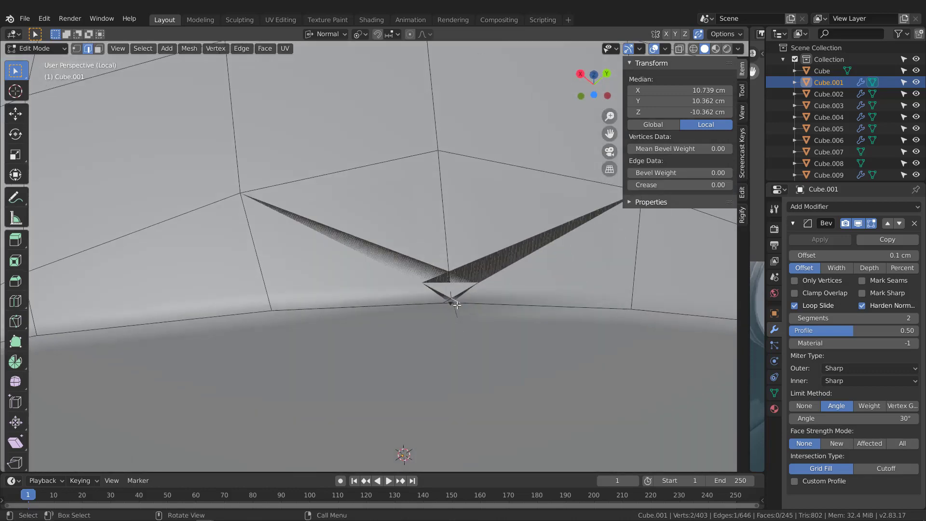
pyautogui.click(856, 223)
# Collapse the tiny triangle on the ring's outer rim by sliding its two extra vertices onto the remaining rim vertex.
pyautogui.scroll(2, 448, 304)
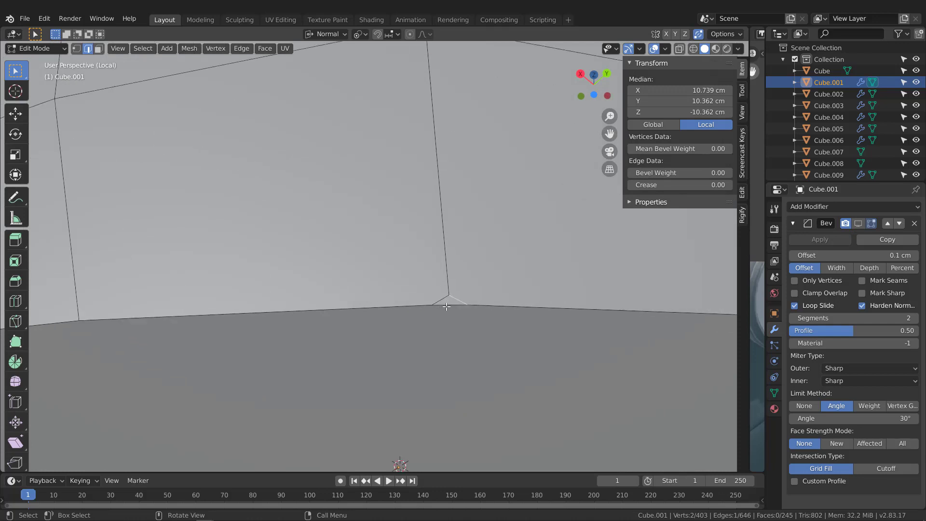
pyautogui.press('1')
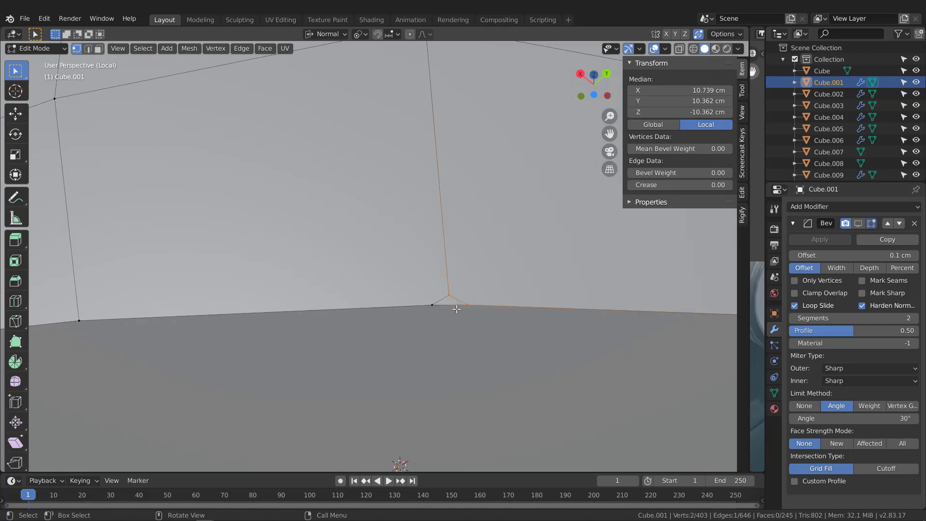
pyautogui.click(468, 306)
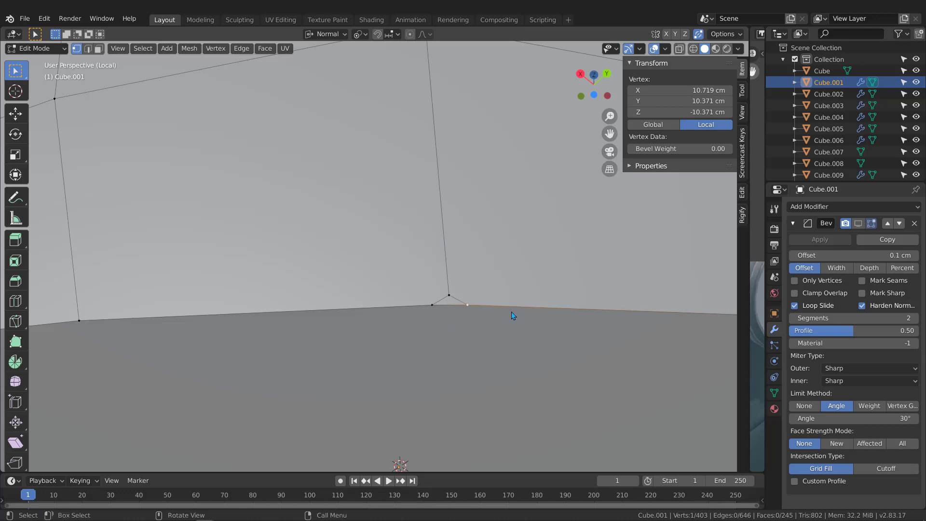
pyautogui.hotkey('shift', 'v')
pyautogui.click(429, 328)
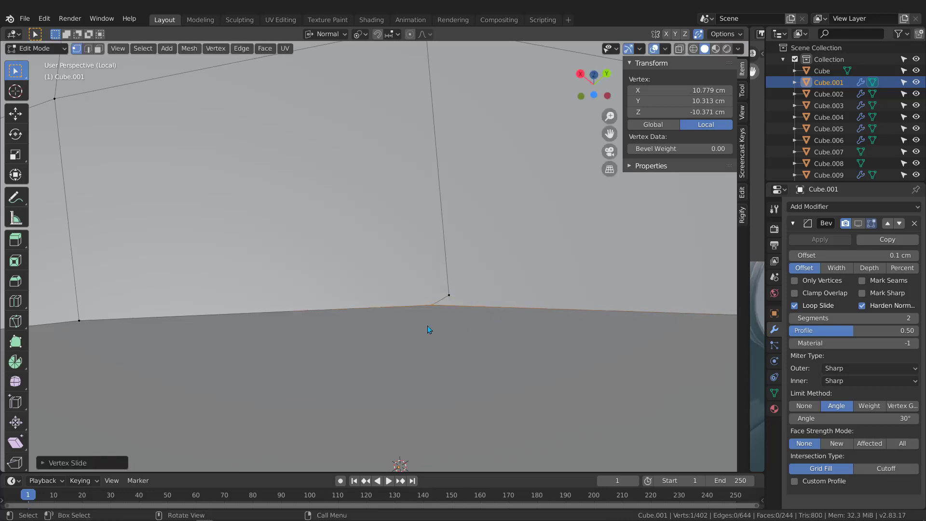
pyautogui.click(448, 295)
pyautogui.hotkey('shift', 'v')
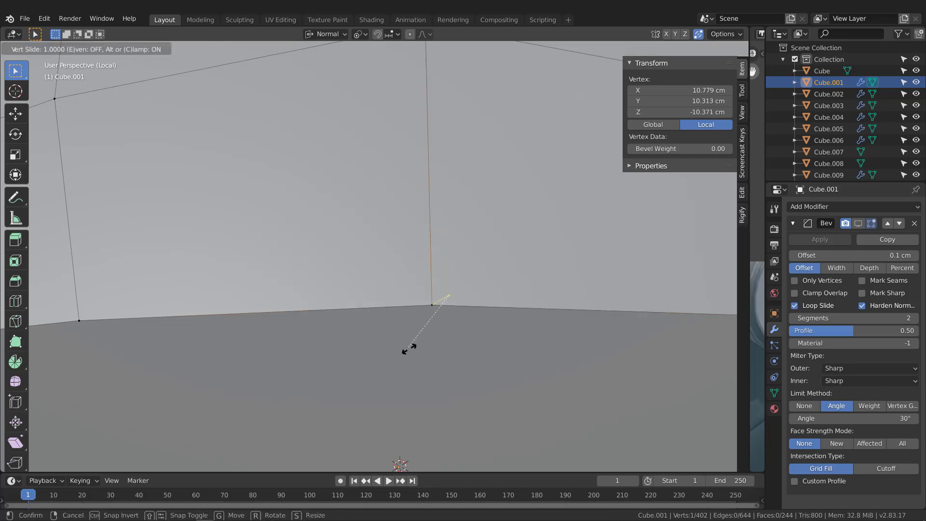
pyautogui.click(394, 292)
# Turn the bevel modifier's viewport display back on for the base ring.
pyautogui.scroll(-4, 395, 293)
pyautogui.moveTo(406, 299); pyautogui.dragTo(414, 275, button='middle')
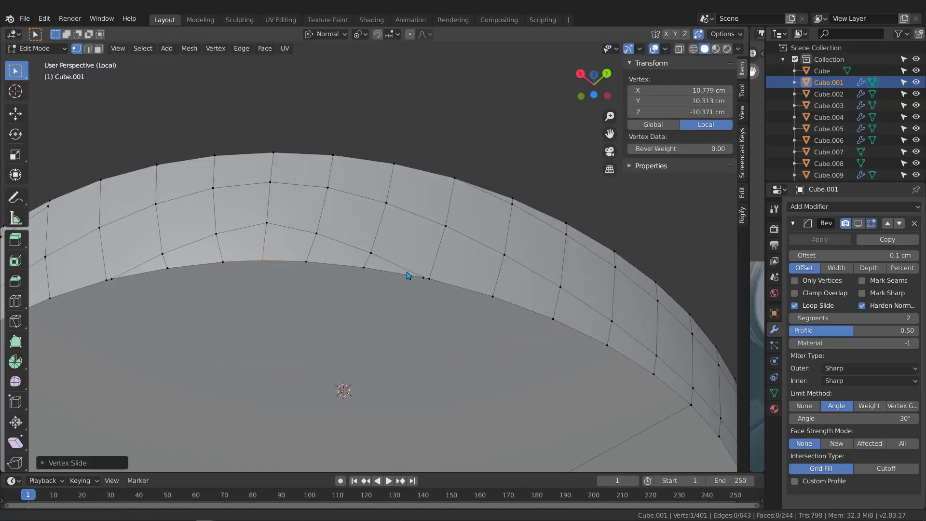
pyautogui.scroll(-4, 523, 299)
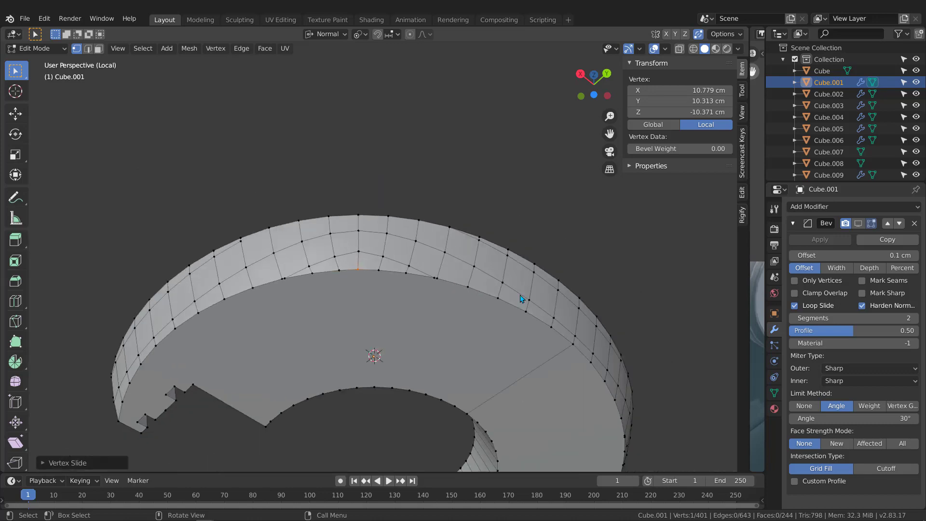
pyautogui.moveTo(522, 299); pyautogui.dragTo(363, 300, button='middle')
pyautogui.scroll(-3, 470, 290)
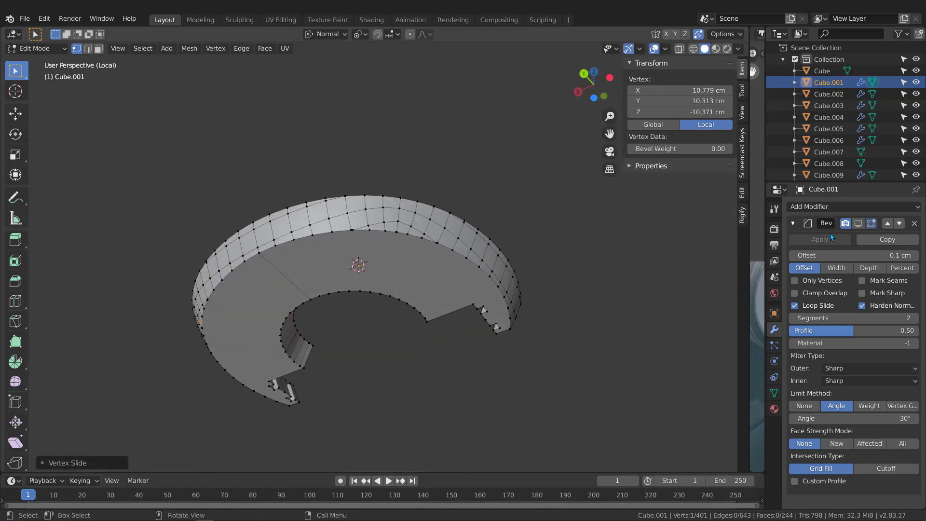
pyautogui.click(858, 223)
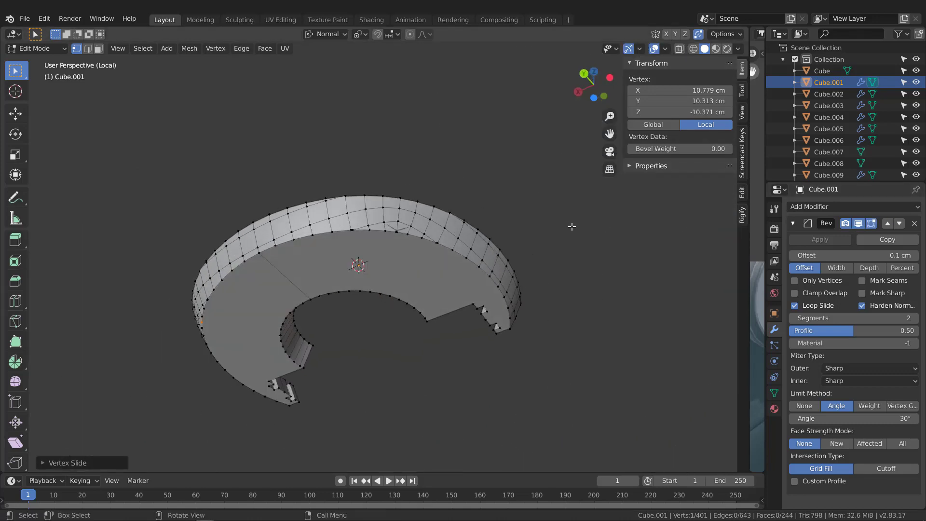
# Collapse the matching tiny triangle on the ring's opposite side by sliding two of its vertices onto the third.
pyautogui.scroll(5, 363, 240)
pyautogui.scroll(5, 363, 240)
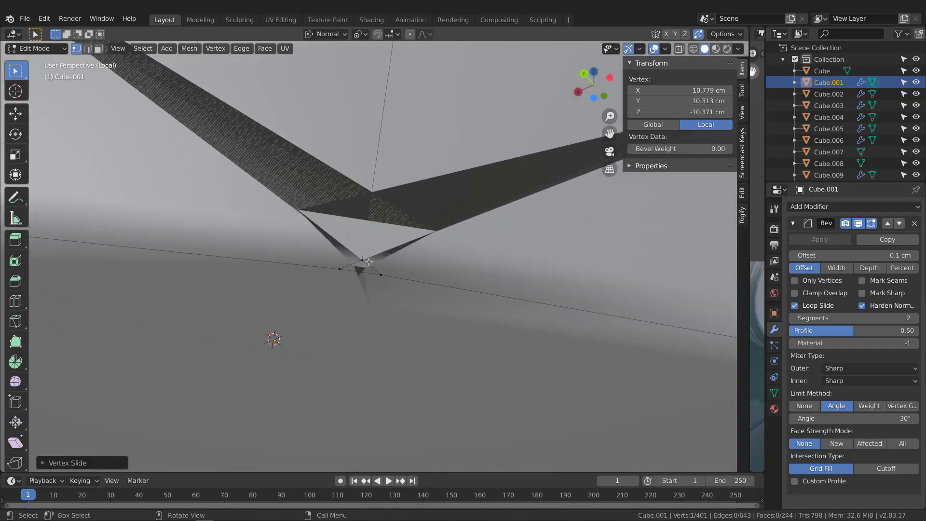
pyautogui.click(380, 276)
pyautogui.hotkey('shift', 'v')
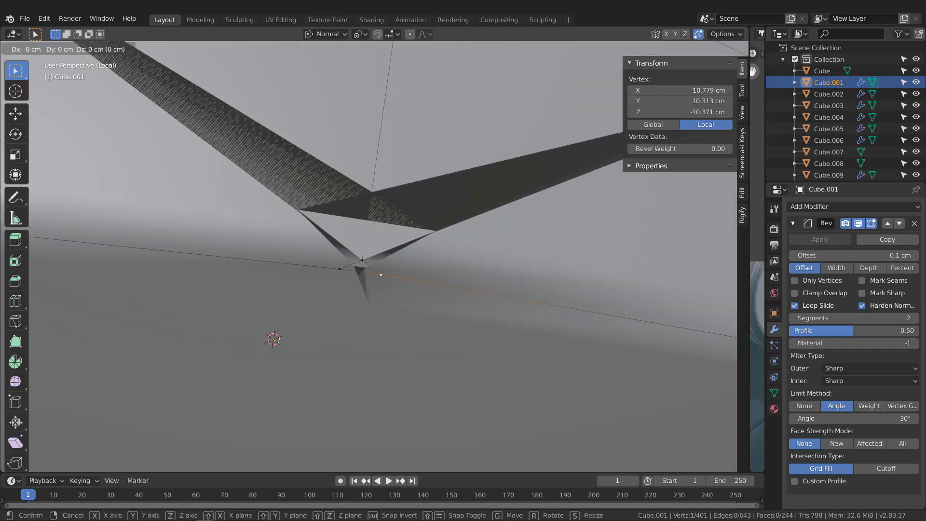
pyautogui.click(317, 275)
pyautogui.click(363, 259)
pyautogui.press('g')
pyautogui.press('g')
pyautogui.click(332, 274)
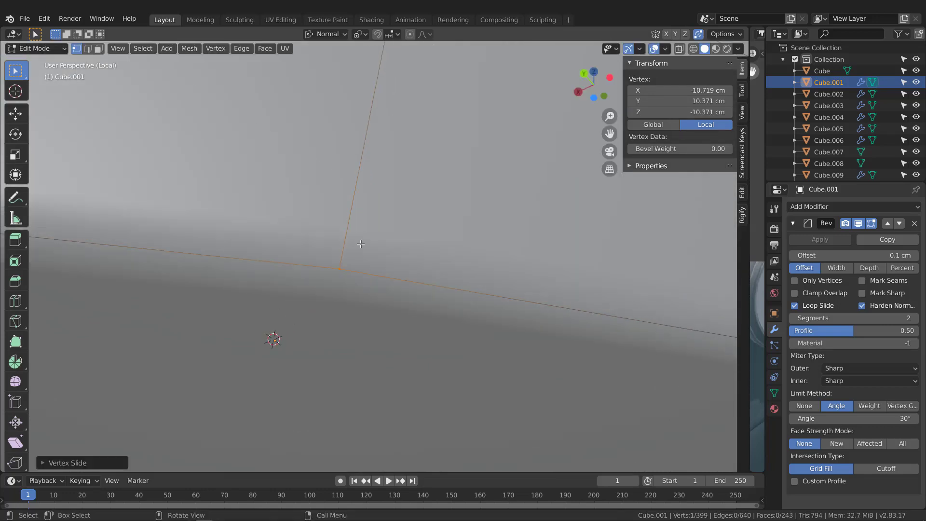
# Dissolve the stray diagonal edge along the ring's outer rim on this side, where the bevel breaks.
pyautogui.scroll(-14, 323, 284)
pyautogui.moveTo(318, 284); pyautogui.dragTo(586, 281, button='middle')
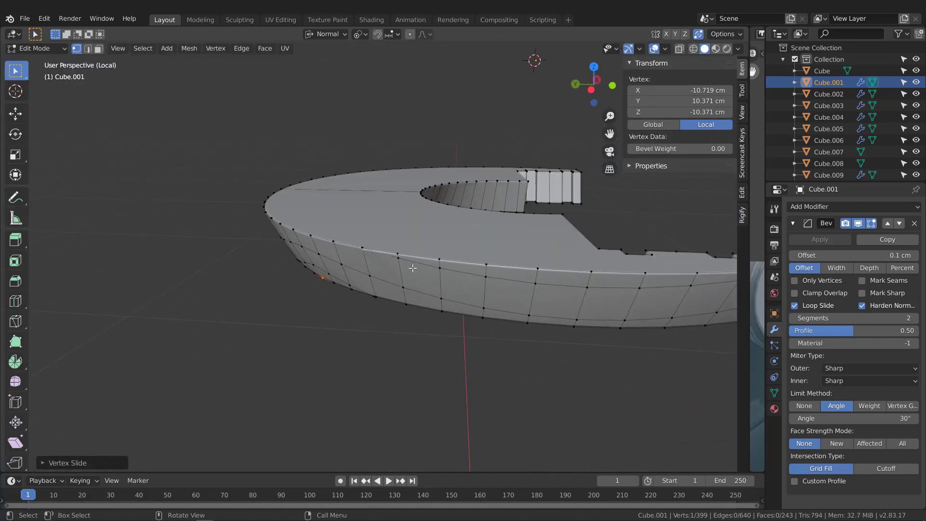
pyautogui.scroll(6, 385, 255)
pyautogui.click(289, 220)
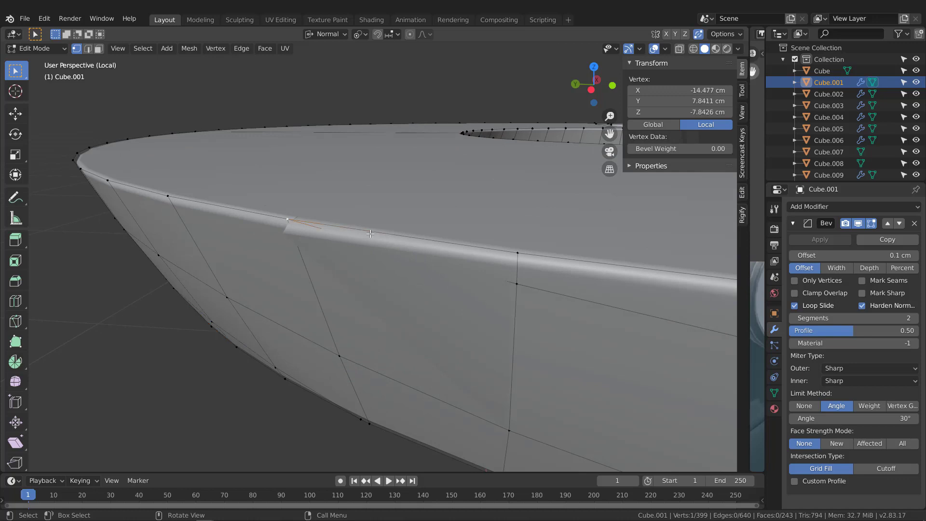
pyautogui.moveTo(291, 222); pyautogui.dragTo(394, 232, button='middle')
pyautogui.press('2')
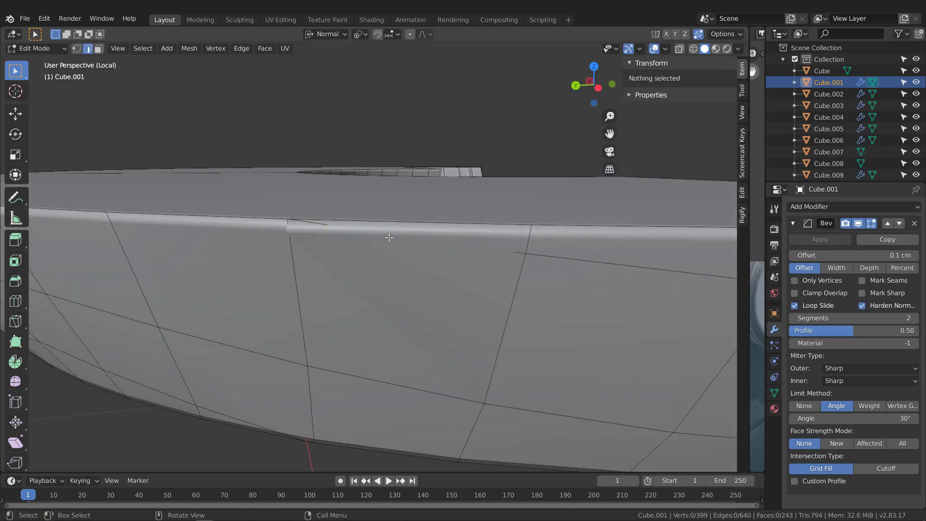
pyautogui.click(401, 239)
pyautogui.hotkey('ctrl', 'x')
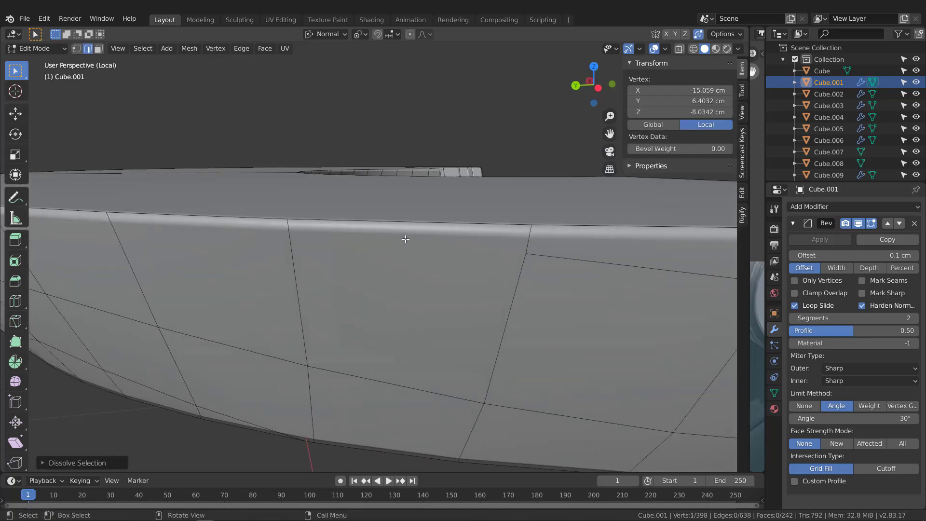
# Check the cleaned ring, return to Object Mode and leave local view so the whole helmet is shown.
pyautogui.scroll(-3, 408, 240)
pyautogui.scroll(-3, 407, 240)
pyautogui.moveTo(408, 240)
pyautogui.mouseDown(button='middle')
pyautogui.moveTo(527, 234)
pyautogui.moveTo(522, 282)
pyautogui.moveTo(548, 317)
pyautogui.moveTo(526, 222)
pyautogui.moveTo(507, 278)
pyautogui.moveTo(400, 240)
pyautogui.mouseUp(button='middle')
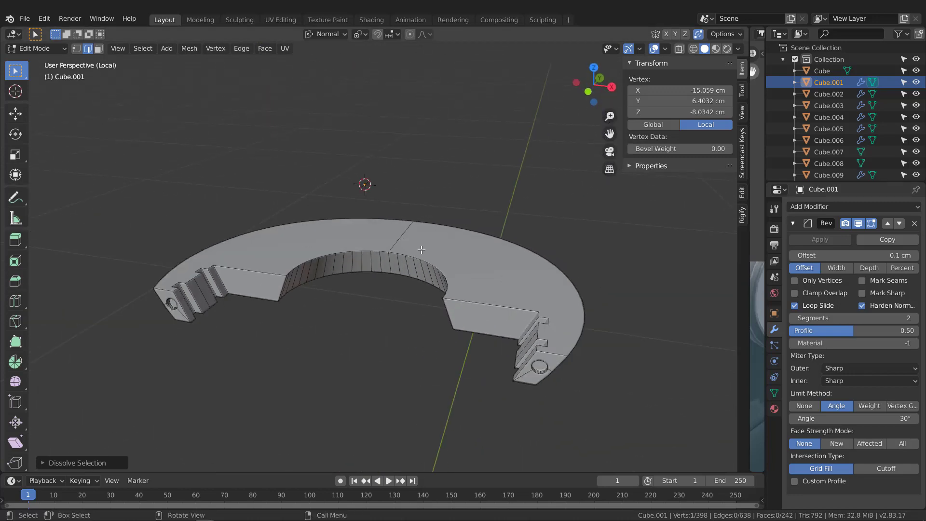
pyautogui.press('Tab')
pyautogui.moveTo(486, 281); pyautogui.dragTo(504, 264, button='middle')
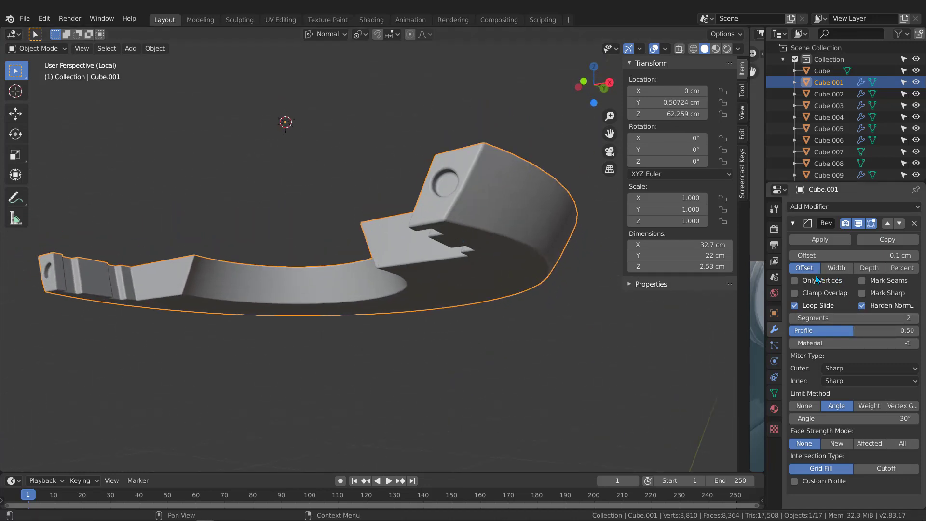
pyautogui.press('KP_Divide')
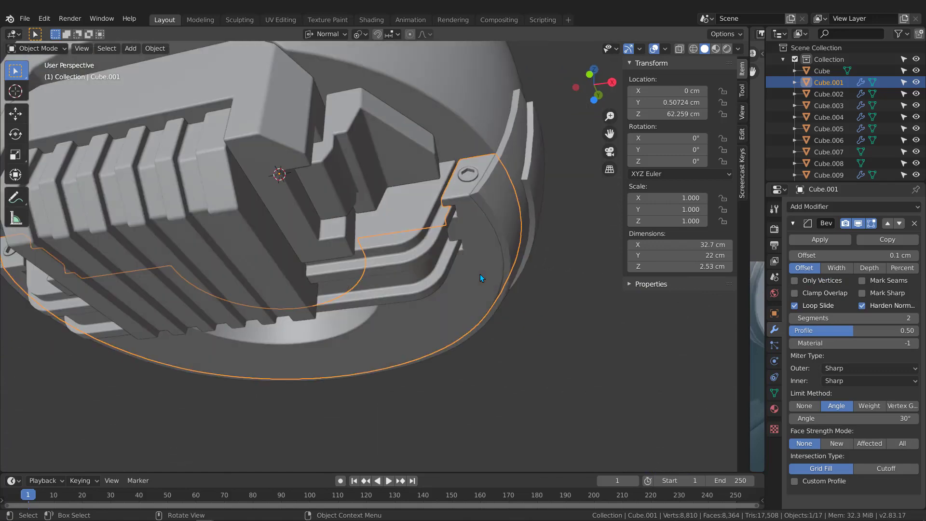
# Link the base ring's bevel modifier to the hex bolt in the round recess at the ring's end.
pyautogui.scroll(-2, 475, 239)
pyautogui.moveTo(447, 233); pyautogui.dragTo(383, 262, button='middle')
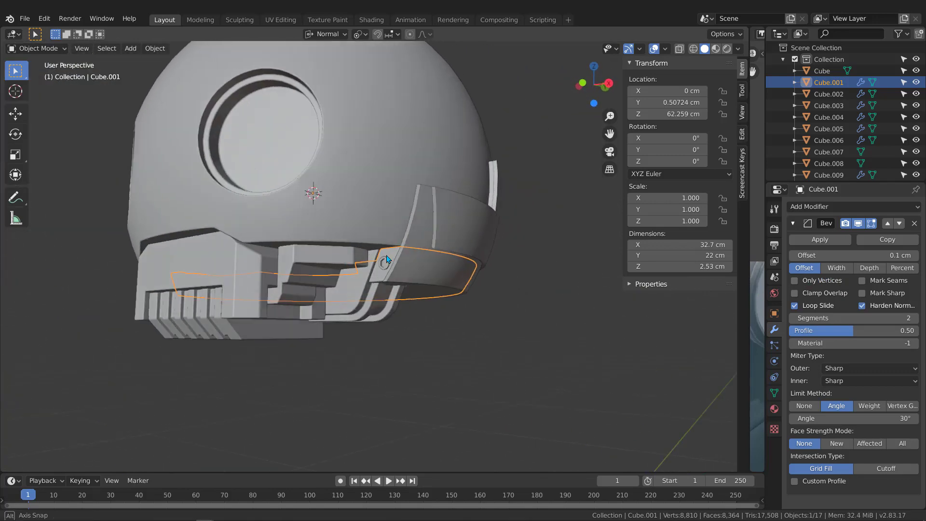
pyautogui.scroll(4, 381, 263)
pyautogui.scroll(2, 381, 263)
pyautogui.click(384, 263)
pyautogui.scroll(3, 385, 263)
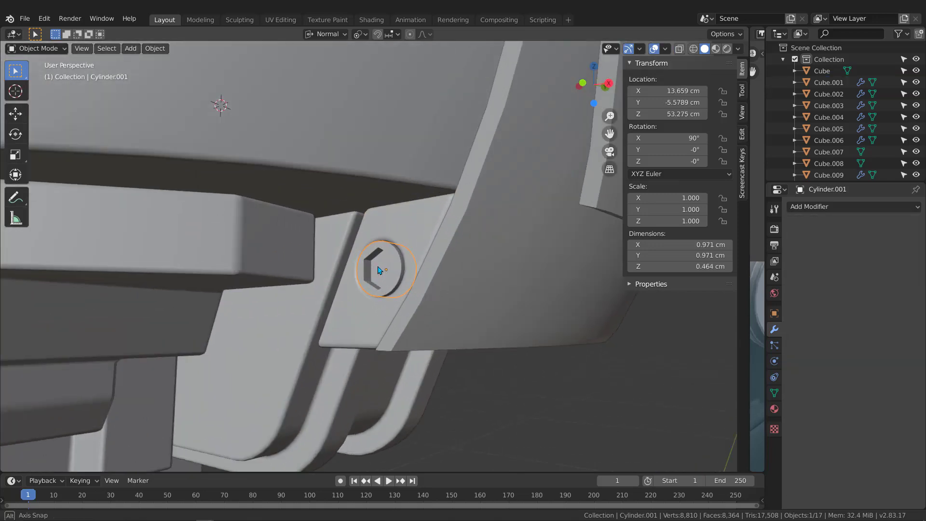
pyautogui.moveTo(391, 262); pyautogui.dragTo(420, 219, button='middle')
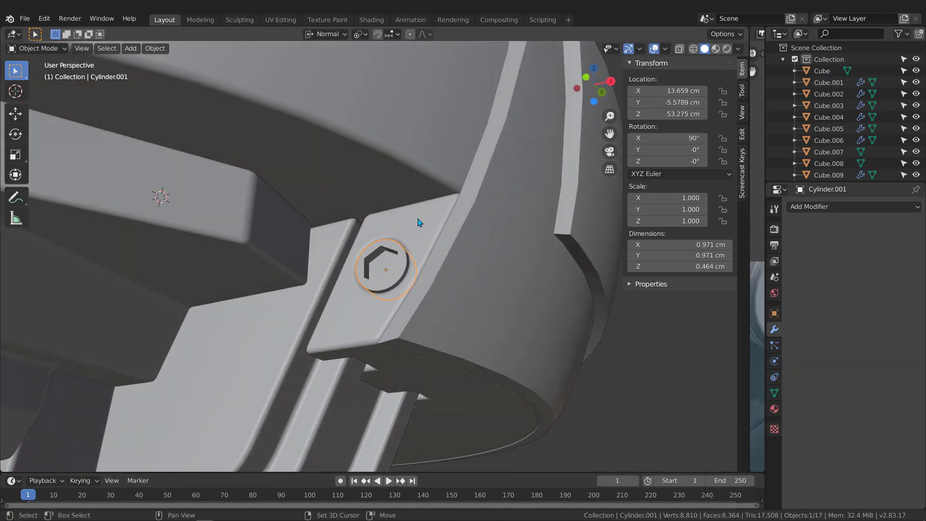
pyautogui.keyDown('shift'); pyautogui.click(379, 270); pyautogui.keyUp('shift')
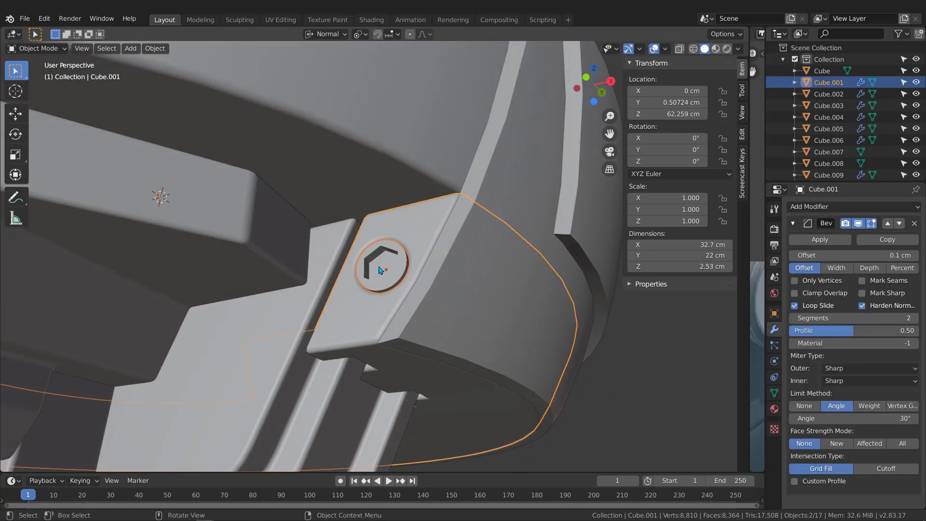
pyautogui.hotkey('ctrl', 'l')
pyautogui.click(406, 236)
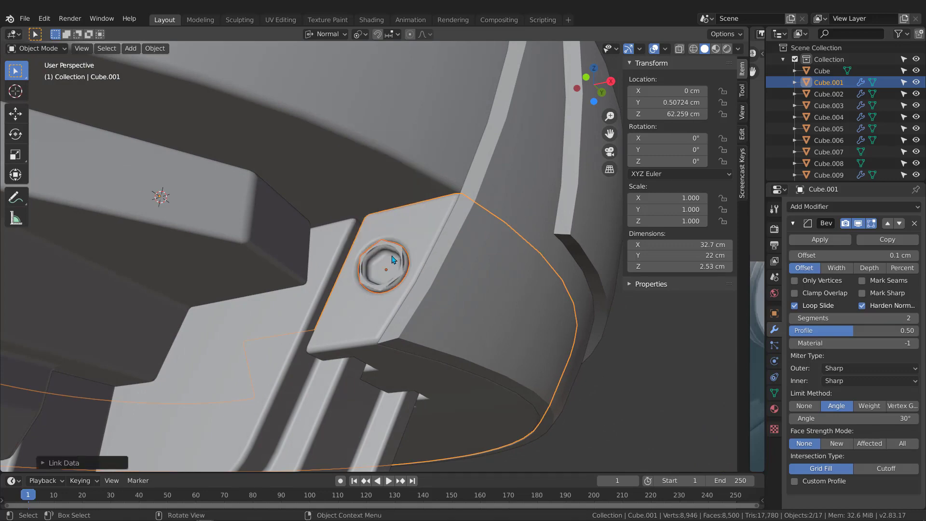
# Select only the hex bolt and set its bevel offset to 0.05 cm.
pyautogui.scroll(5, 482, 314)
pyautogui.click(586, 319)
pyautogui.moveTo(585, 318); pyautogui.dragTo(463, 270, button='middle')
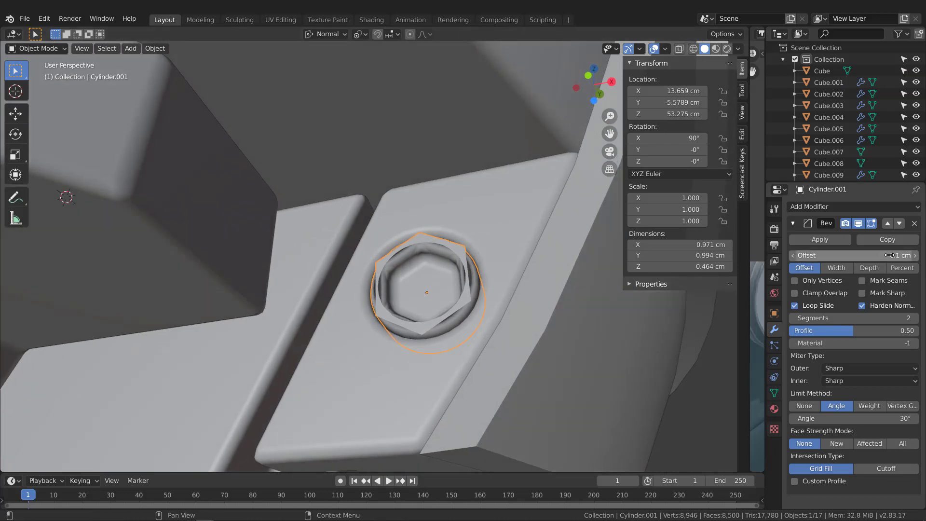
pyautogui.doubleClick(838, 256)
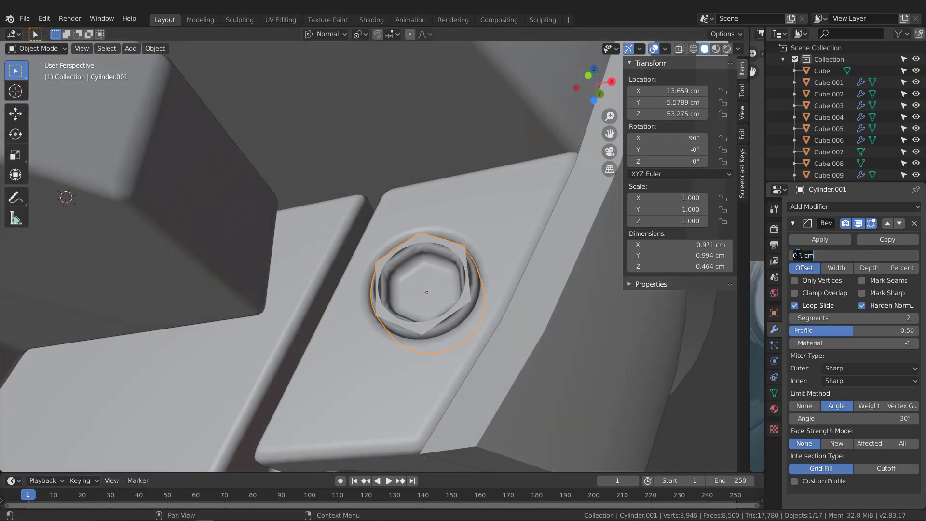
pyautogui.press('BackSpace')
pyautogui.press('Return')
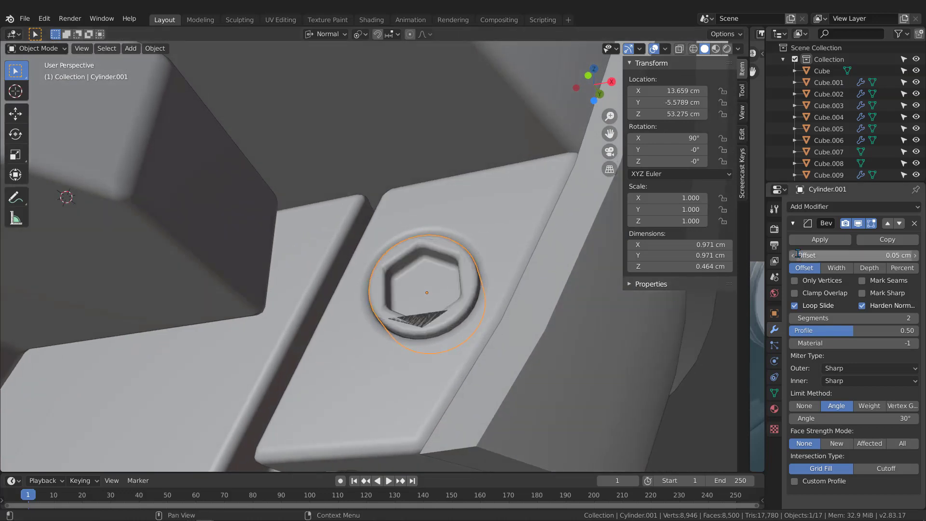
# Reduce the hex bolt's bevel offset to 0.02 cm.
pyautogui.doubleClick(802, 255)
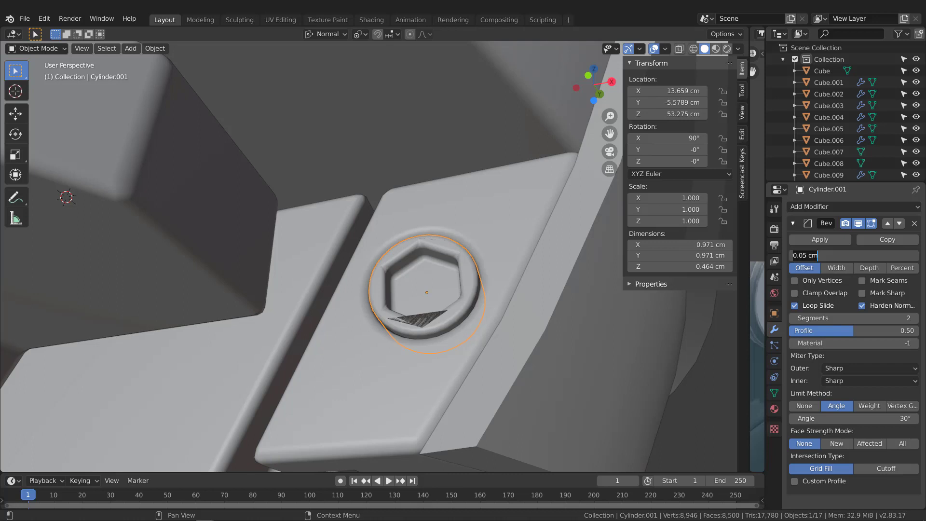
pyautogui.press('BackSpace')
pyautogui.write('.02')
pyautogui.press('Return')
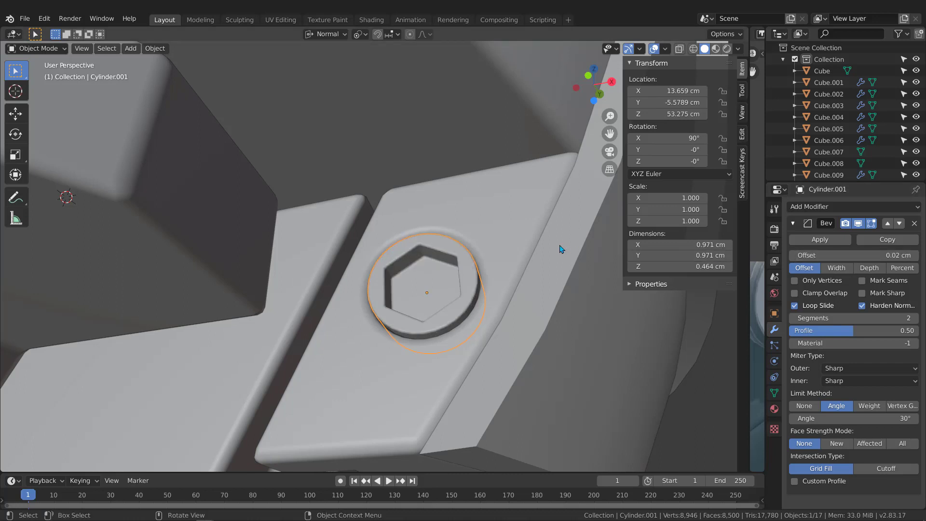
pyautogui.moveTo(471, 227); pyautogui.dragTo(396, 315, button='middle')
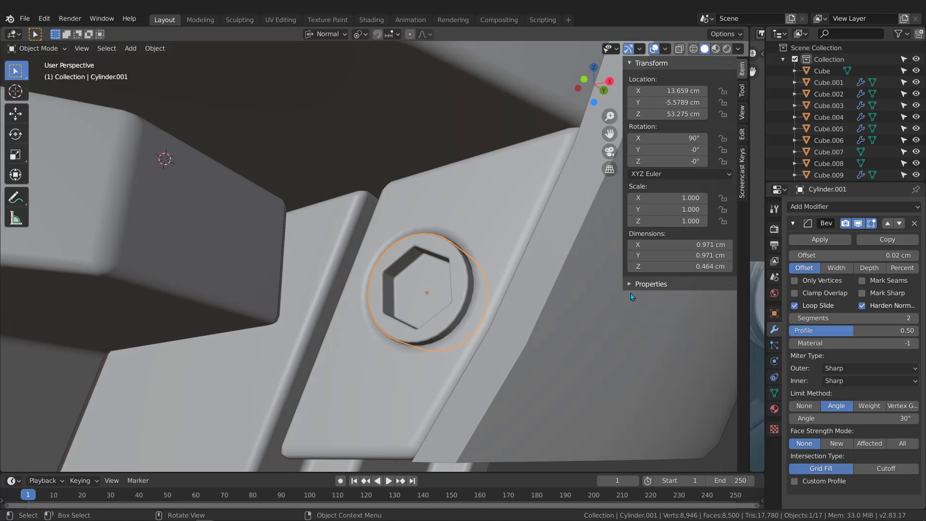
# Link the beveled bolt's modifier to the mirrored hex bolt at the ring's other end.
pyautogui.scroll(-12, 435, 276)
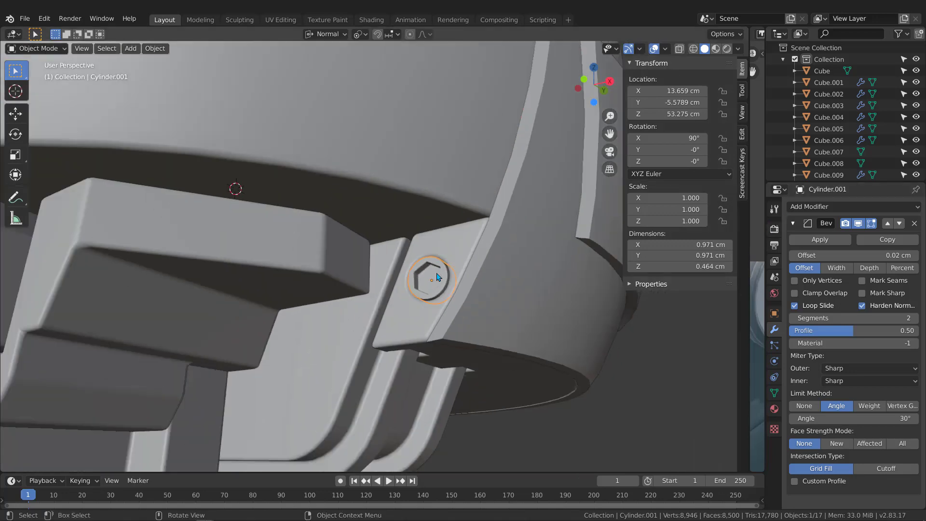
pyautogui.moveTo(342, 268); pyautogui.dragTo(477, 254, button='middle')
pyautogui.keyDown('shift'); pyautogui.moveTo(380, 261); pyautogui.dragTo(403, 282, button='middle'); pyautogui.keyUp('shift')
pyautogui.click(264, 238)
pyautogui.keyDown('shift'); pyautogui.moveTo(545, 246); pyautogui.dragTo(392, 305, button='middle'); pyautogui.keyUp('shift')
pyautogui.scroll(3, 448, 255)
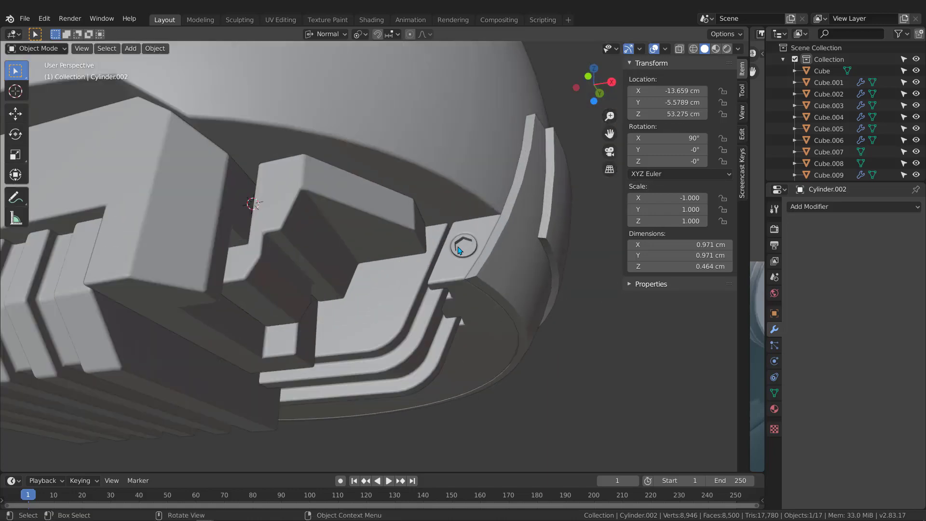
pyautogui.keyDown('shift'); pyautogui.click(459, 250); pyautogui.keyUp('shift')
pyautogui.moveTo(458, 251); pyautogui.dragTo(440, 258, button='middle')
pyautogui.scroll(-4, 330, 286)
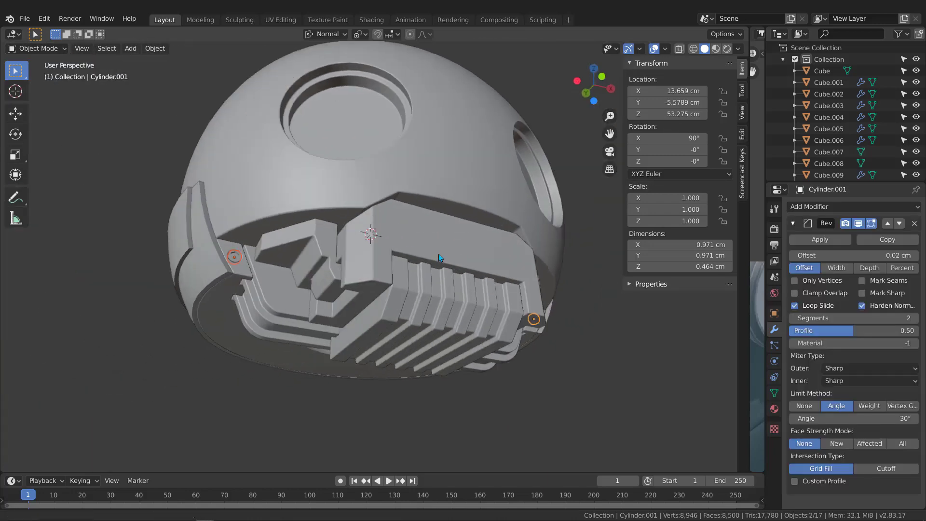
pyautogui.scroll(3, 236, 260)
pyautogui.keyDown('shift'); pyautogui.moveTo(230, 271); pyautogui.dragTo(277, 250, button='middle'); pyautogui.keyUp('shift')
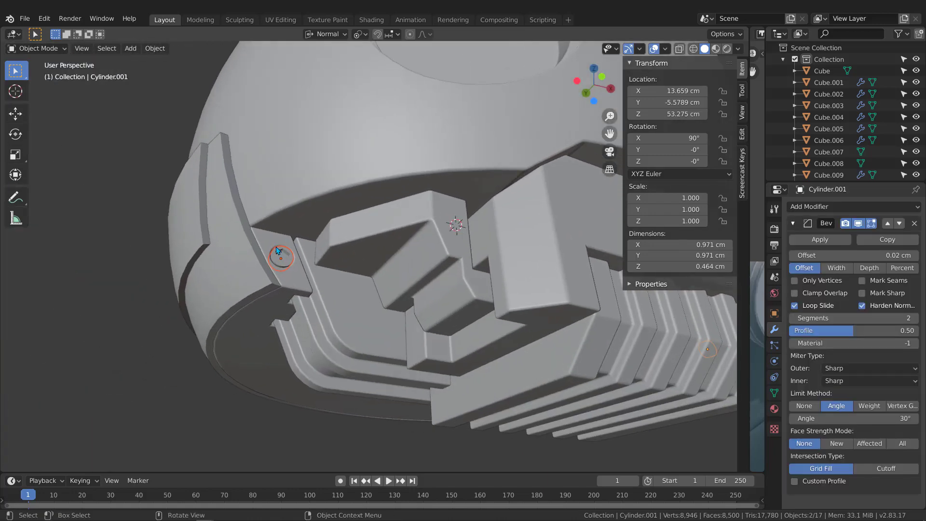
pyautogui.hotkey('ctrl', 'l')
pyautogui.click(276, 247)
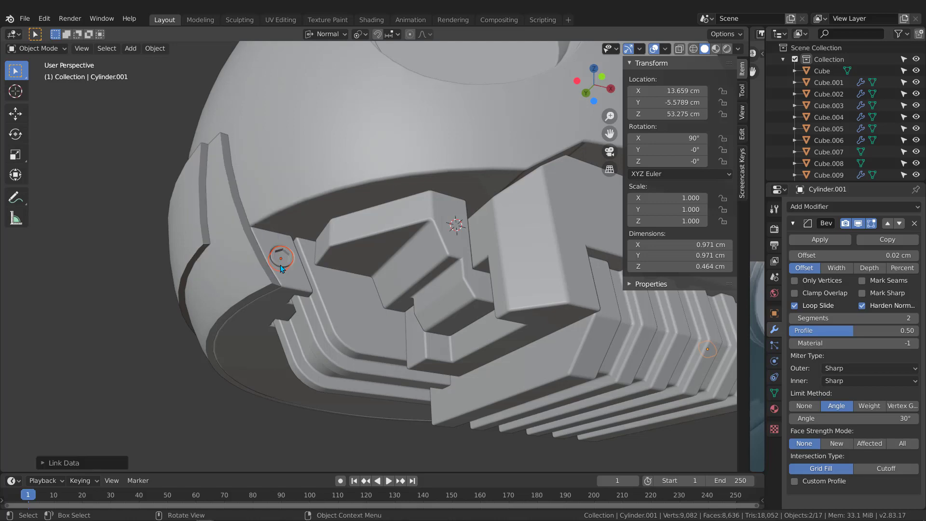
# Link the mirrored hex bolt's bevel modifier to the large lower shell panel beside it.
pyautogui.scroll(5, 291, 269)
pyautogui.scroll(-5, 279, 275)
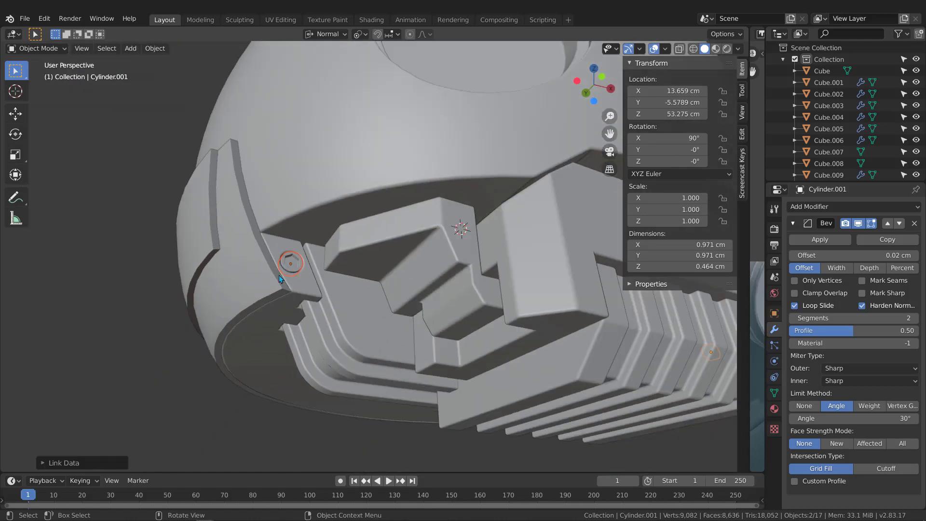
pyautogui.click(271, 335)
pyautogui.scroll(5, 273, 314)
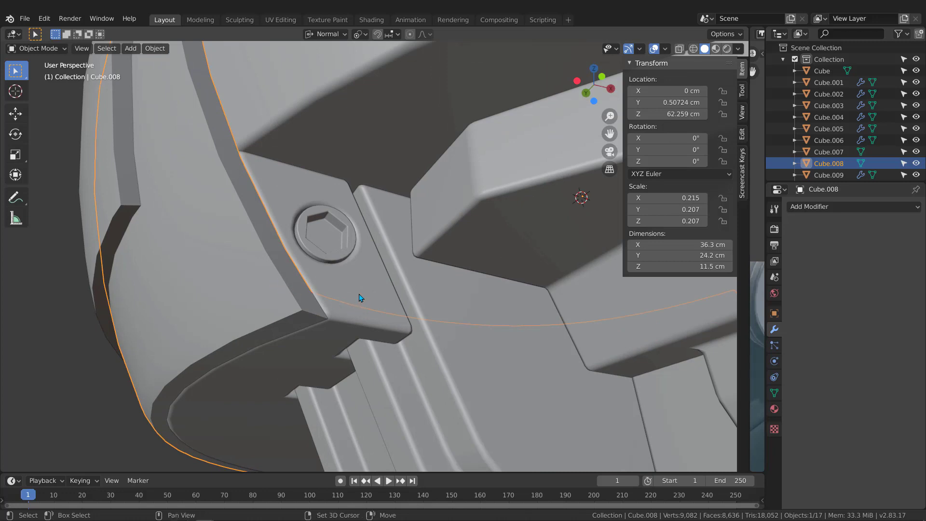
pyautogui.moveTo(360, 297); pyautogui.dragTo(329, 260, button='middle')
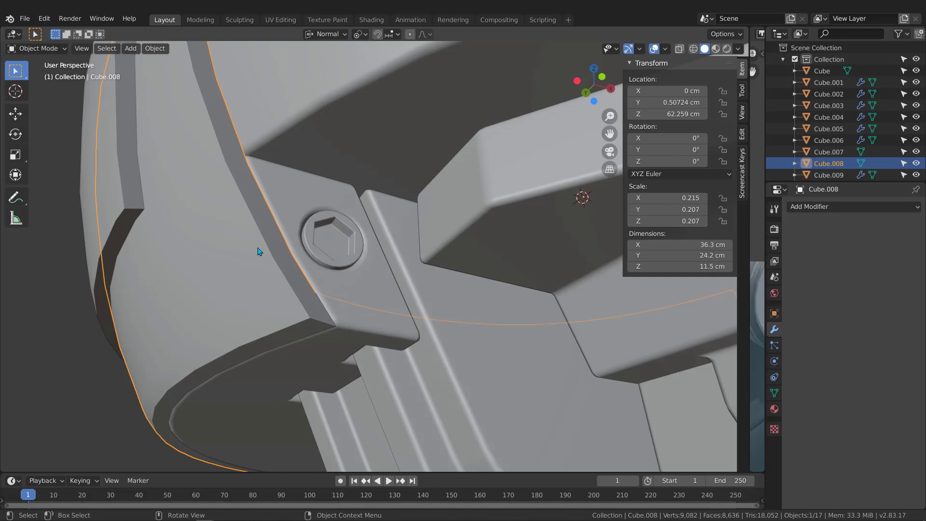
pyautogui.click(330, 238)
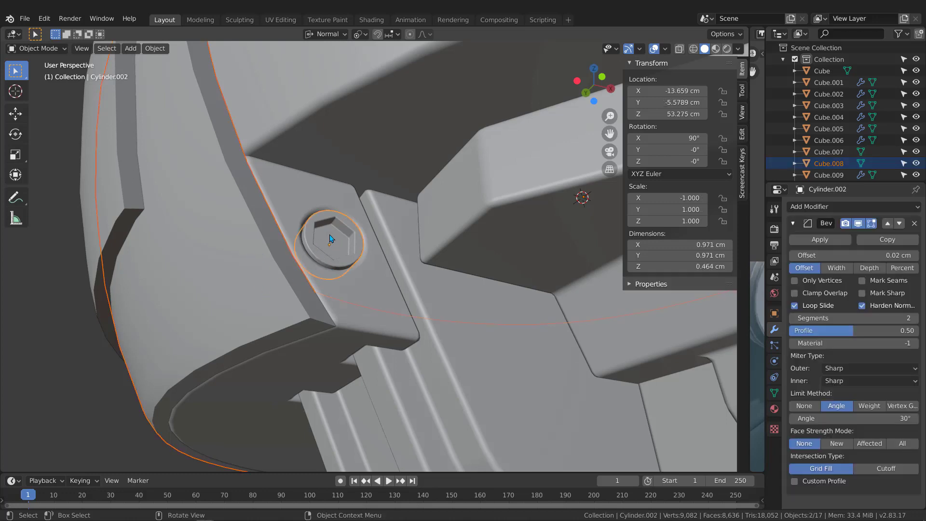
pyautogui.hotkey('ctrl', 'l')
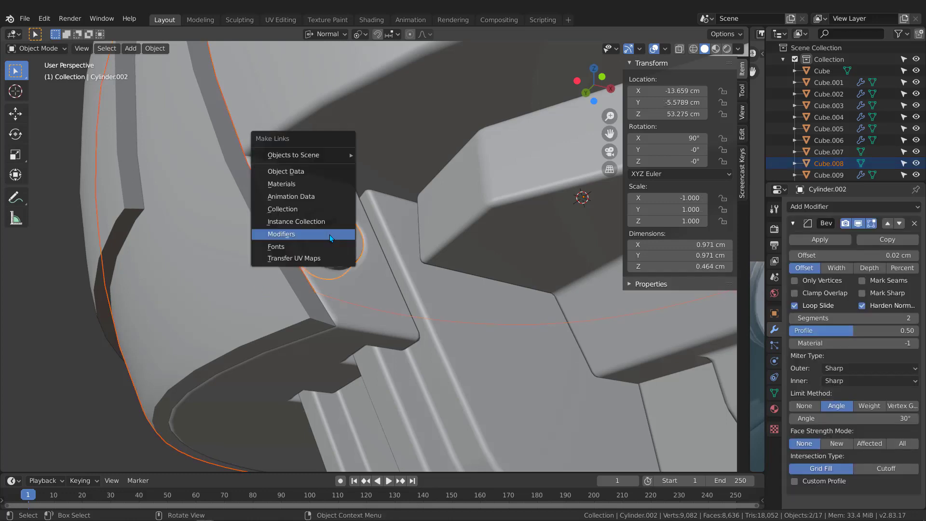
pyautogui.click(330, 235)
# Select only the lower shell panel and apply its scale.
pyautogui.click(274, 290)
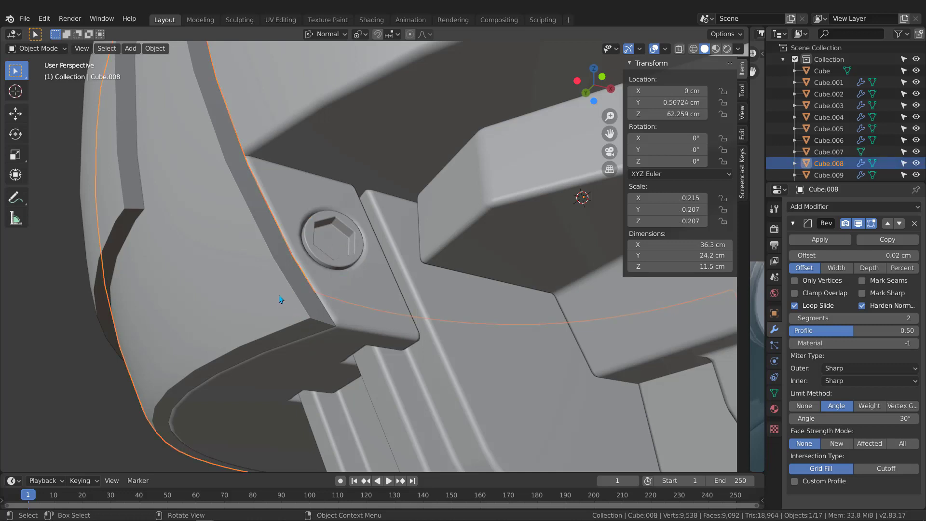
pyautogui.click(286, 310)
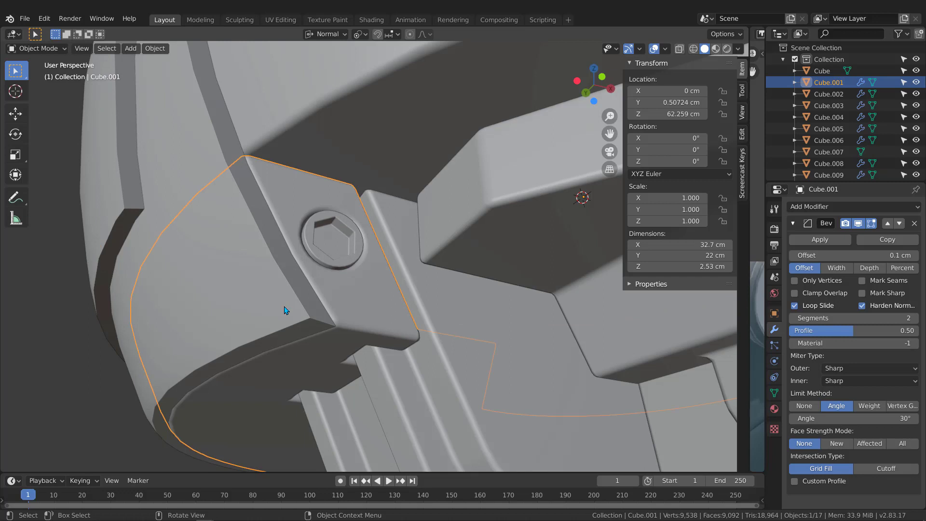
pyautogui.click(254, 307)
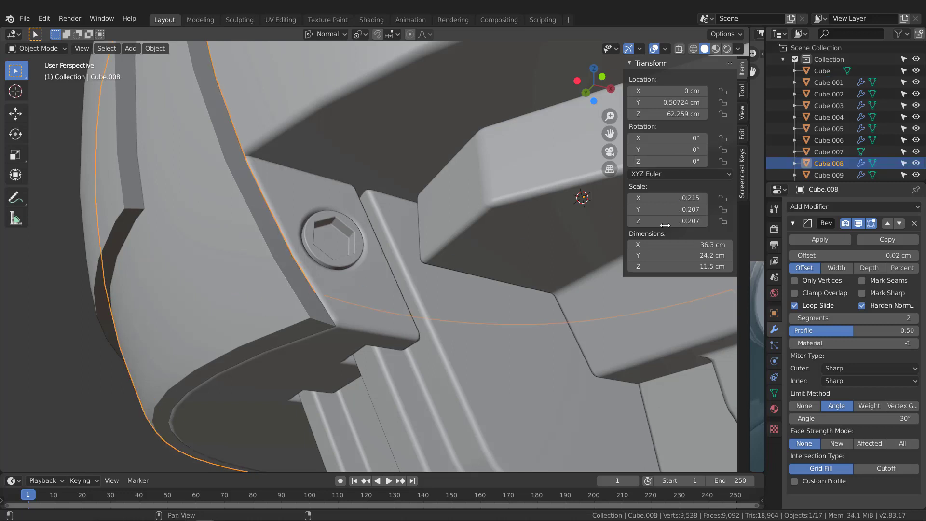
pyautogui.hotkey('ctrl', 'a')
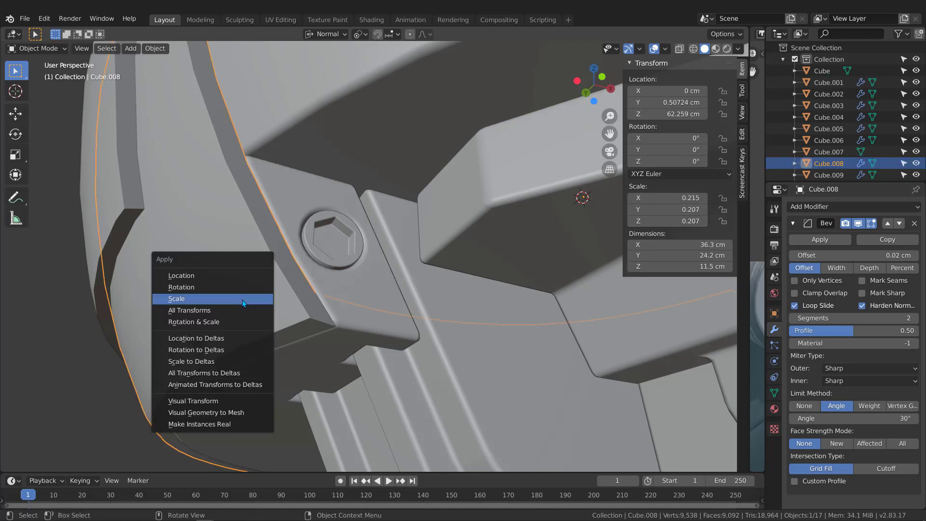
pyautogui.click(208, 300)
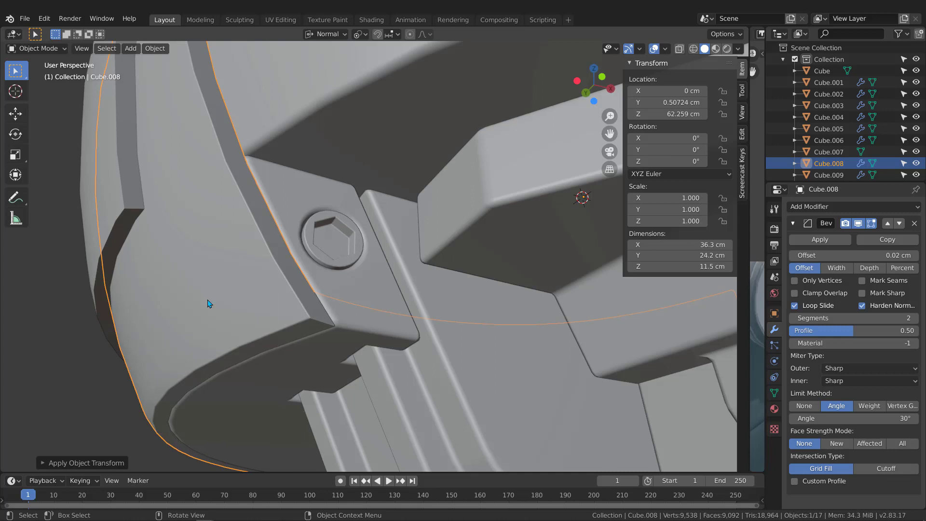
# Set the lower shell panel's bevel offset to 0.05 cm.
pyautogui.click(285, 300)
pyautogui.click(285, 300)
pyautogui.click(246, 248)
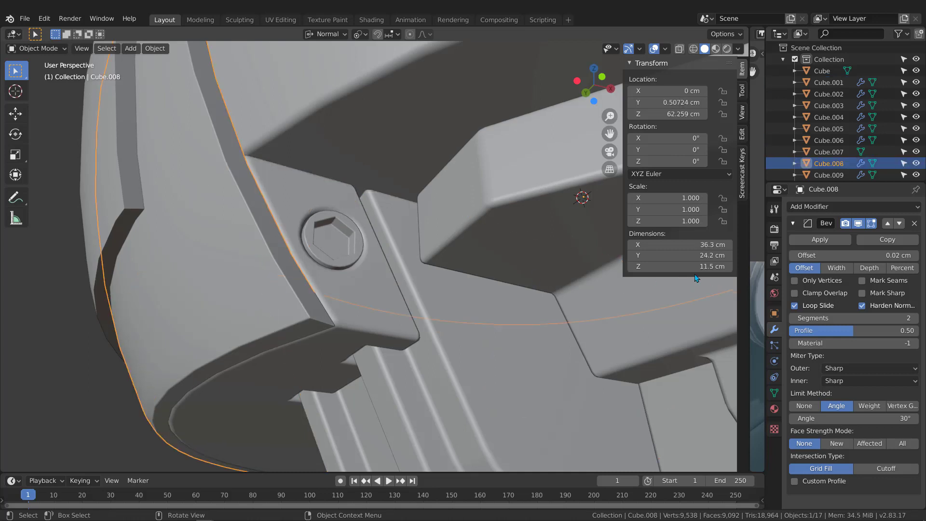
pyautogui.doubleClick(853, 255)
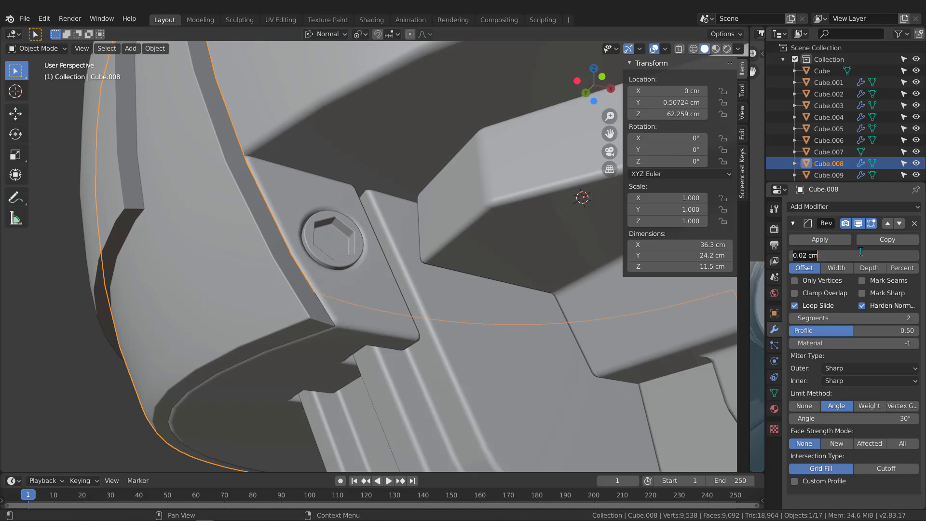
pyautogui.press('BackSpace')
pyautogui.write('.05')
pyautogui.press('Return')
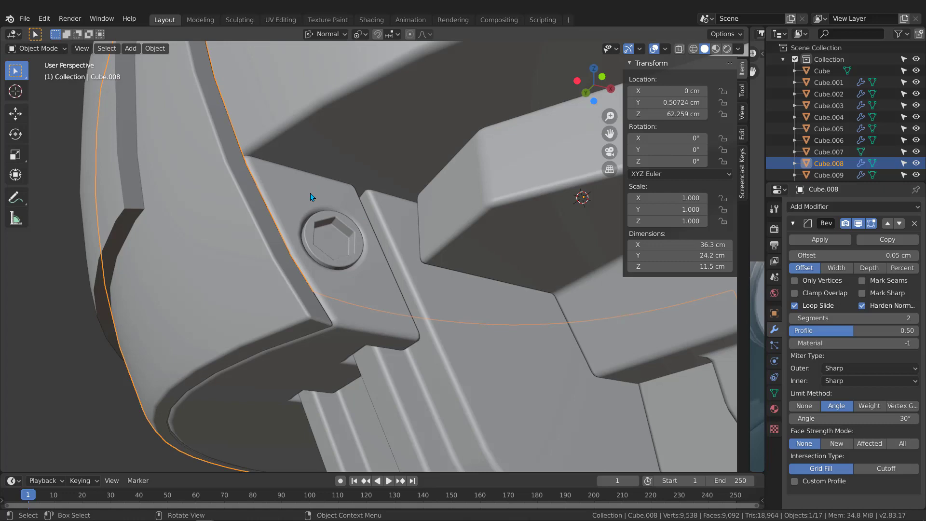
pyautogui.scroll(-3, 311, 197)
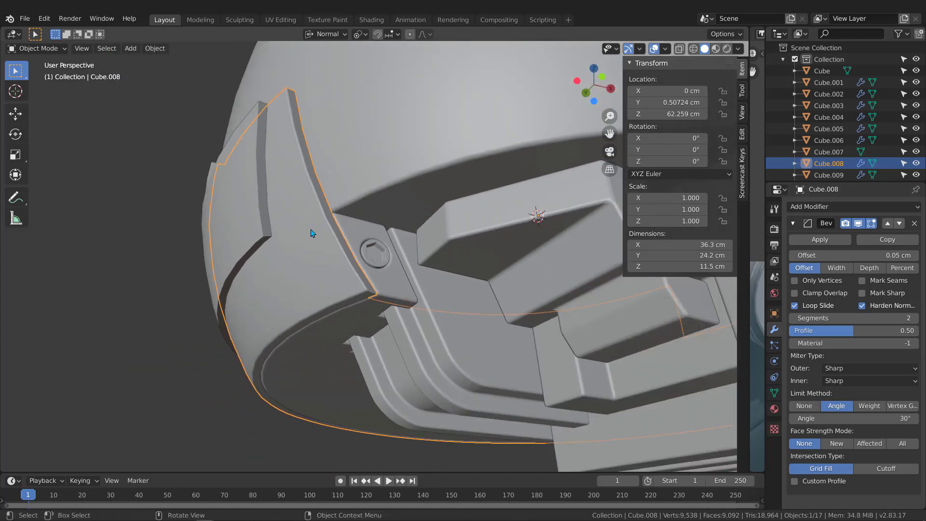
pyautogui.scroll(4, 319, 232)
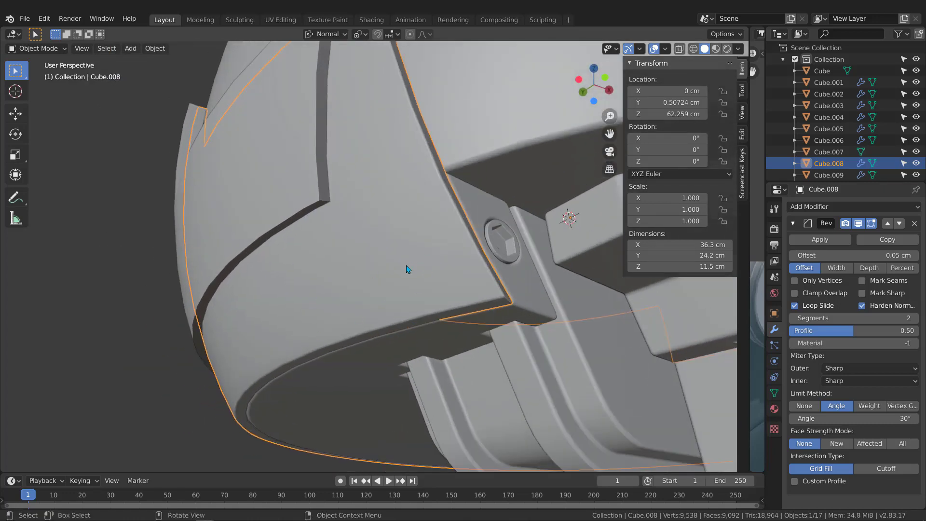
pyautogui.press('g')
pyautogui.rightClick(368, 241)
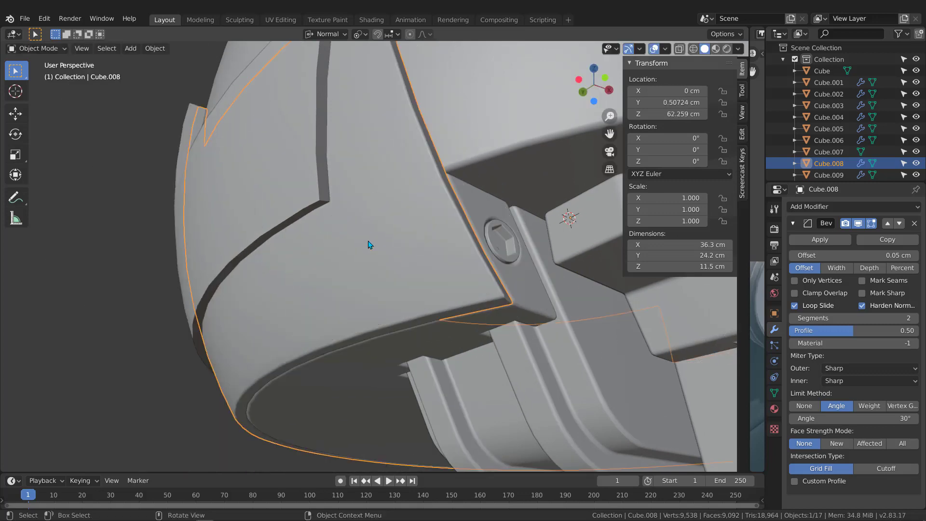
pyautogui.click(316, 185)
pyautogui.press('g')
pyautogui.rightClick(309, 213)
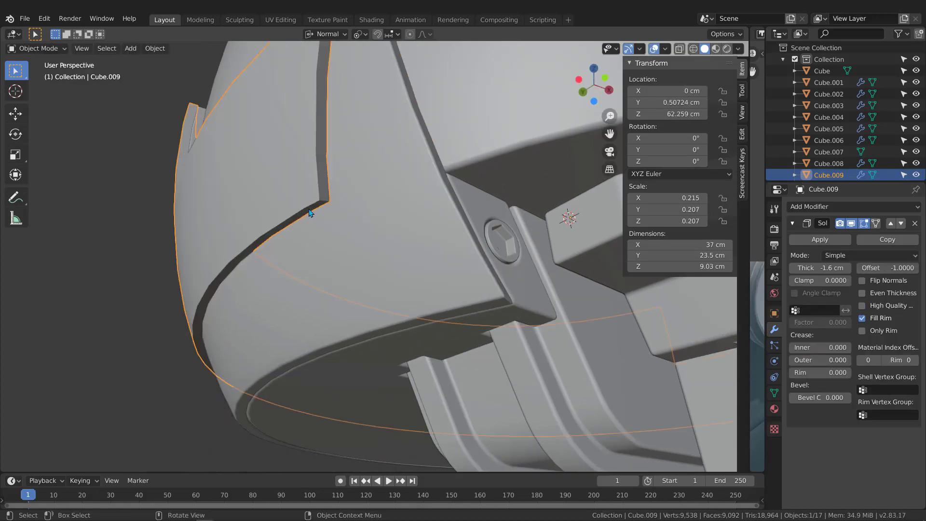
# Try to link the lower shell panel's bevel modifier to the stepped outer band, and undo the link.
pyautogui.click(419, 230)
pyautogui.click(282, 183)
pyautogui.keyDown('shift'); pyautogui.click(405, 215); pyautogui.keyUp('shift')
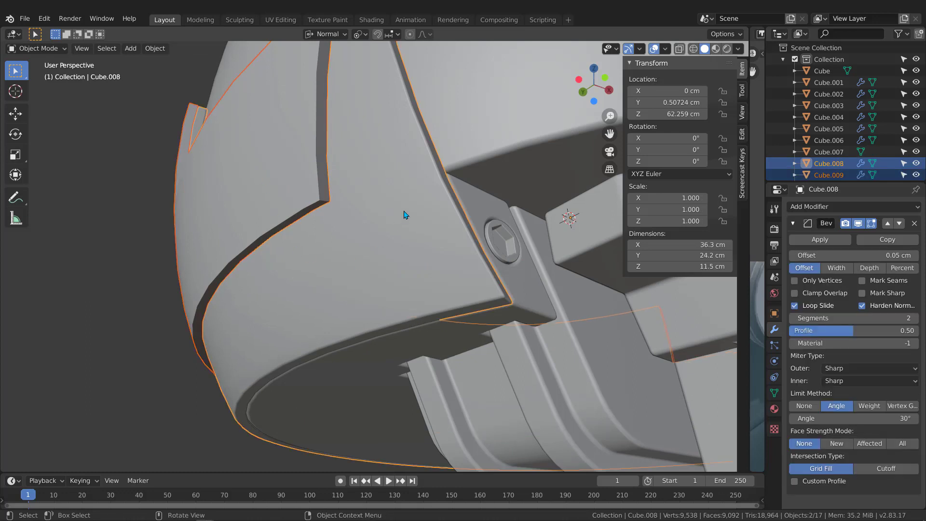
pyautogui.hotkey('ctrl', 'l')
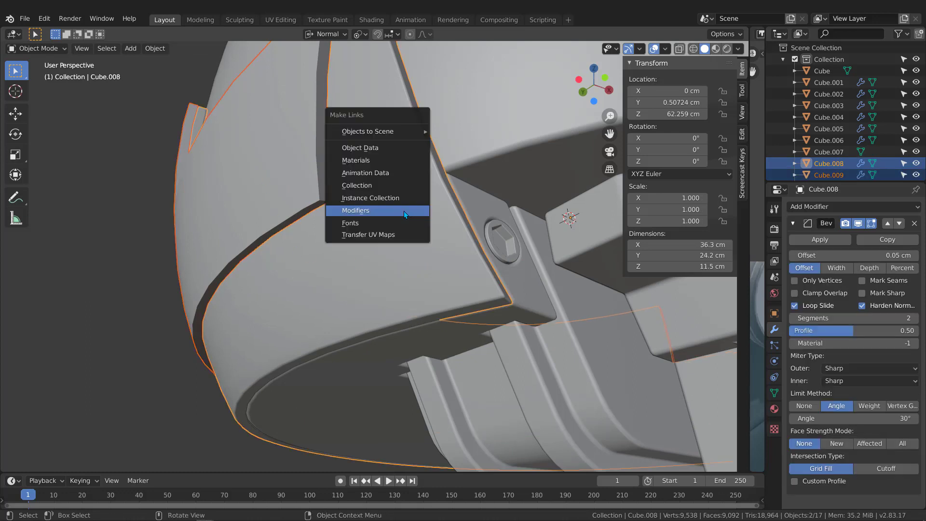
pyautogui.click(404, 210)
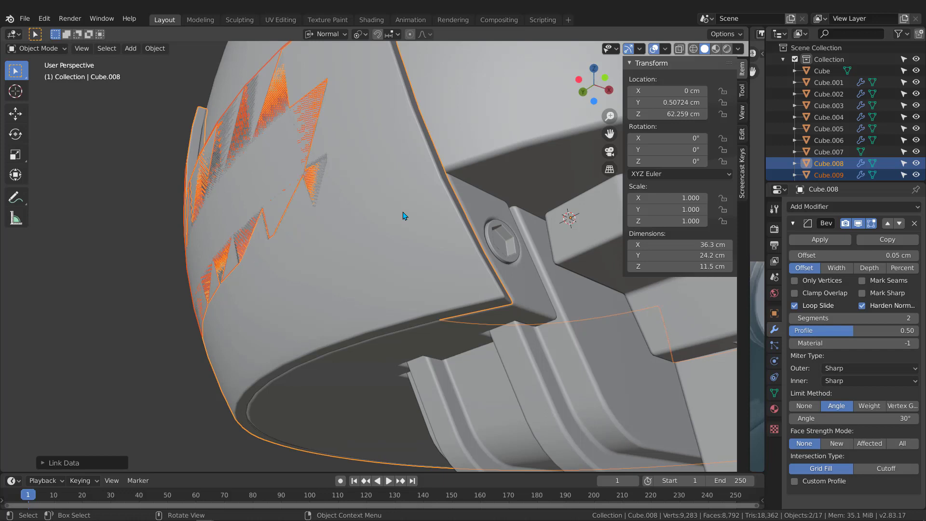
pyautogui.hotkey('ctrl', 'z')
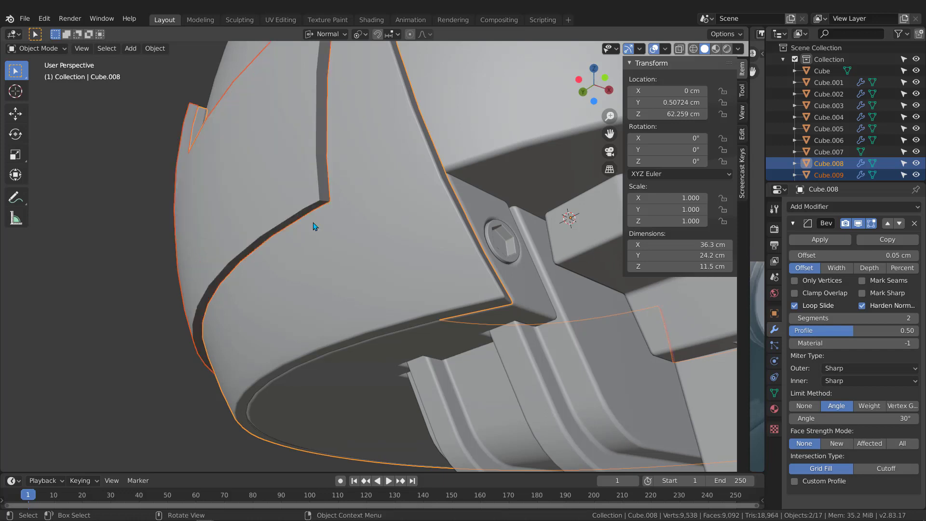
# Apply the stepped outer band's Solidify modifier and link the lower shell panel's bevel modifier to the band.
pyautogui.click(243, 198)
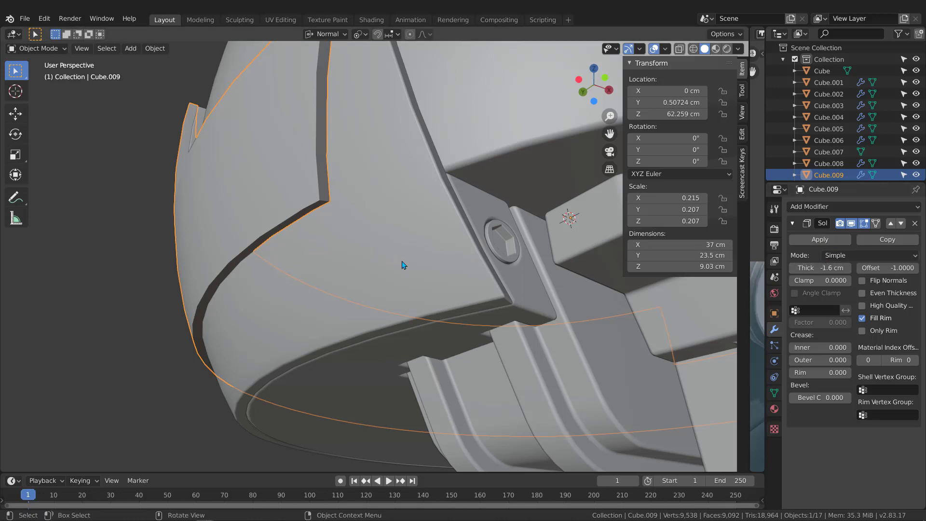
pyautogui.click(824, 240)
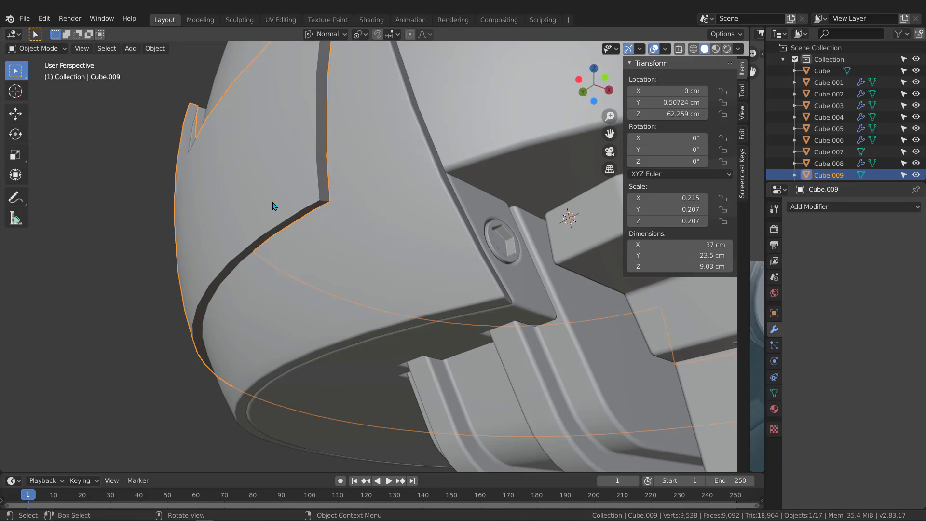
pyautogui.keyDown('shift'); pyautogui.click(415, 223); pyautogui.keyUp('shift')
pyautogui.hotkey('ctrl', 'l')
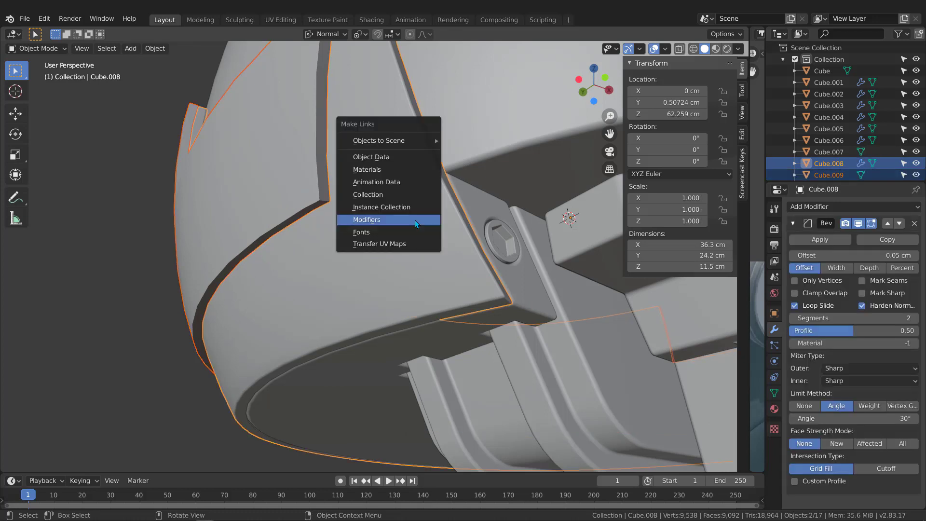
pyautogui.click(415, 218)
# Select only the stepped outer band and apply its scale.
pyautogui.click(289, 196)
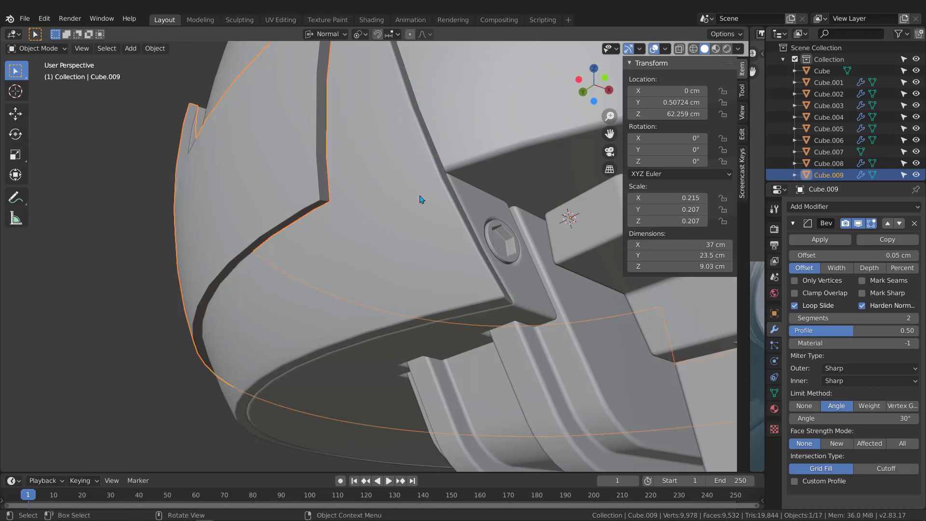
pyautogui.hotkey('ctrl', 'a')
pyautogui.click(352, 196)
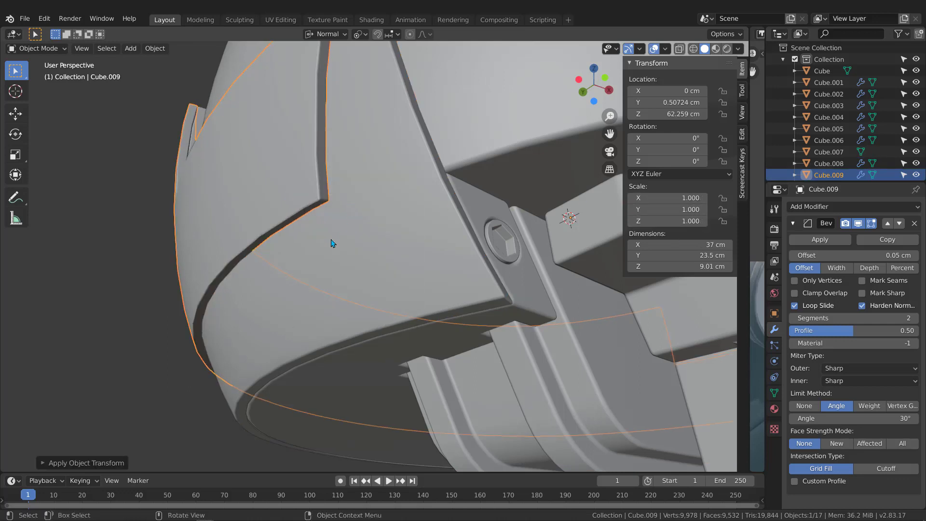
# Link the main dome's bevel modifier to the angular panel set into the dome above the outer band.
pyautogui.moveTo(326, 253); pyautogui.dragTo(444, 261, button='middle')
pyautogui.moveTo(528, 307); pyautogui.dragTo(562, 311, button='middle')
pyautogui.scroll(-3, 370, 331)
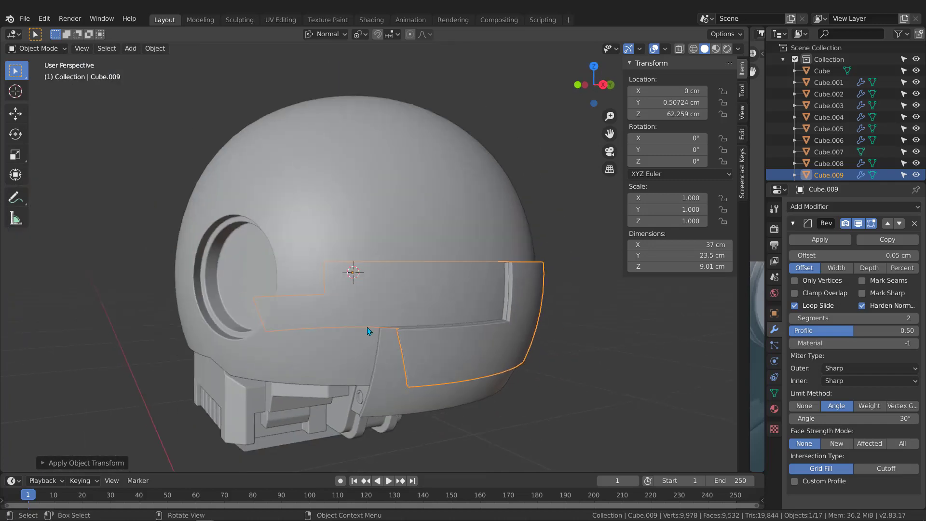
pyautogui.moveTo(370, 331); pyautogui.dragTo(404, 186, button='middle')
pyautogui.scroll(4, 397, 251)
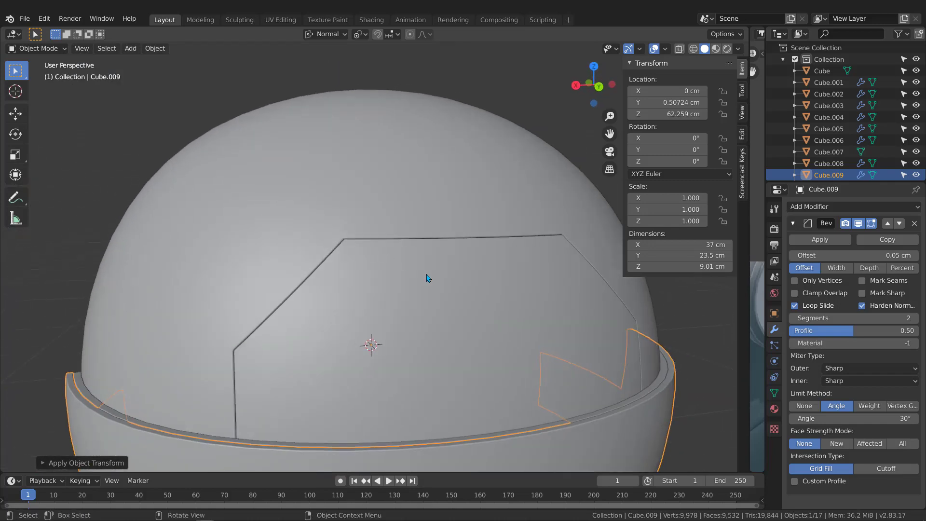
pyautogui.click(428, 276)
pyautogui.moveTo(427, 277); pyautogui.dragTo(395, 268, button='middle')
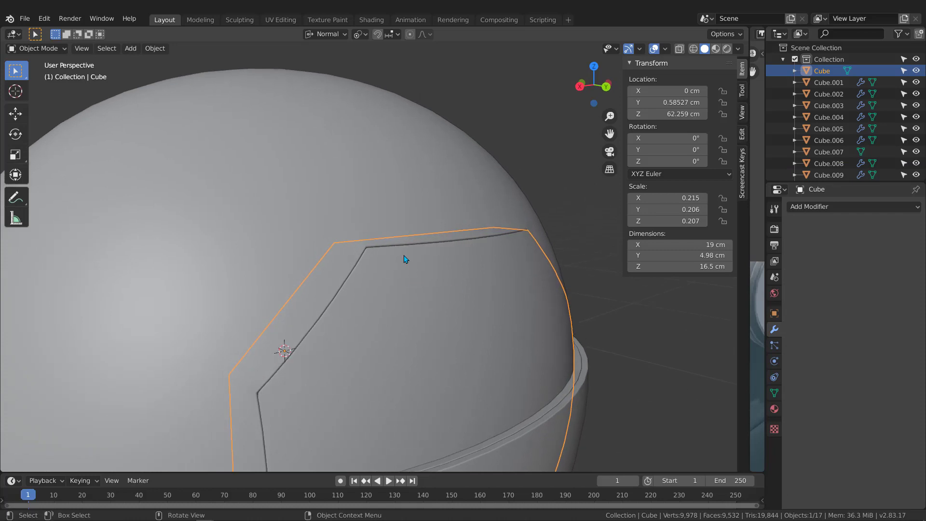
pyautogui.keyDown('shift'); pyautogui.click(364, 193); pyautogui.keyUp('shift')
pyautogui.hotkey('ctrl', 'l')
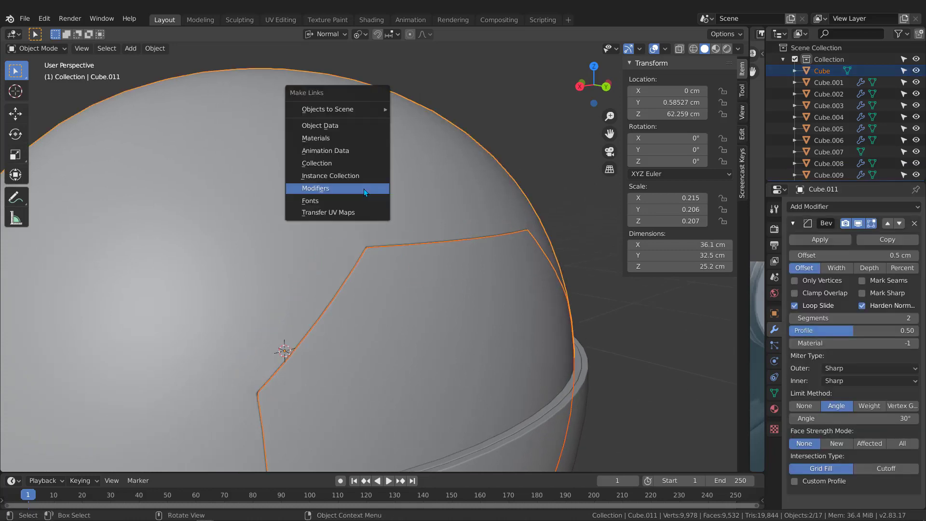
pyautogui.click(364, 189)
# Clear the selection and inspect the bevels around the dome, side recesses and vented base parts on the underside.
pyautogui.moveTo(424, 304); pyautogui.dragTo(408, 290, button='middle')
pyautogui.scroll(-3, 408, 290)
pyautogui.moveTo(358, 263); pyautogui.dragTo(155, 243, button='middle')
pyautogui.click(154, 243)
pyautogui.scroll(-4, 318, 282)
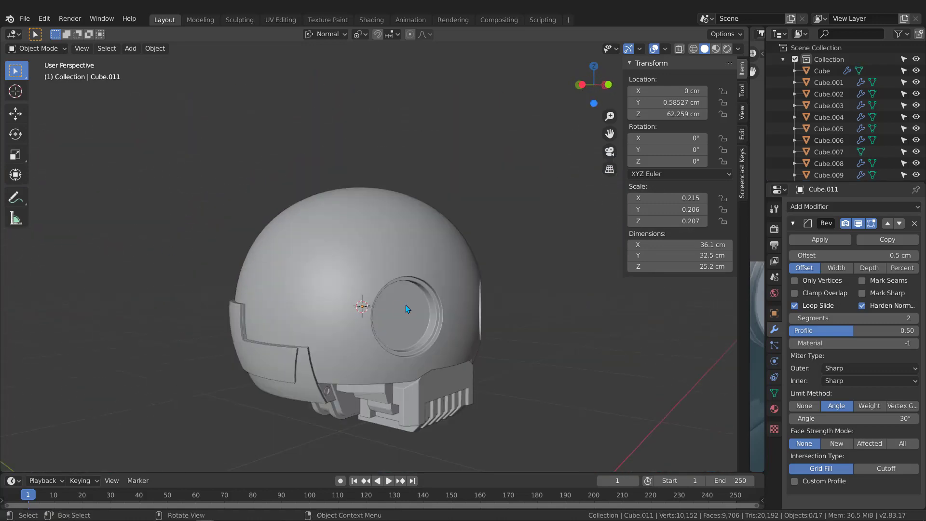
pyautogui.moveTo(405, 306); pyautogui.dragTo(408, 211, button='middle')
pyautogui.scroll(3, 417, 287)
pyautogui.moveTo(417, 286); pyautogui.dragTo(337, 338, button='middle')
pyautogui.scroll(-3, 338, 337)
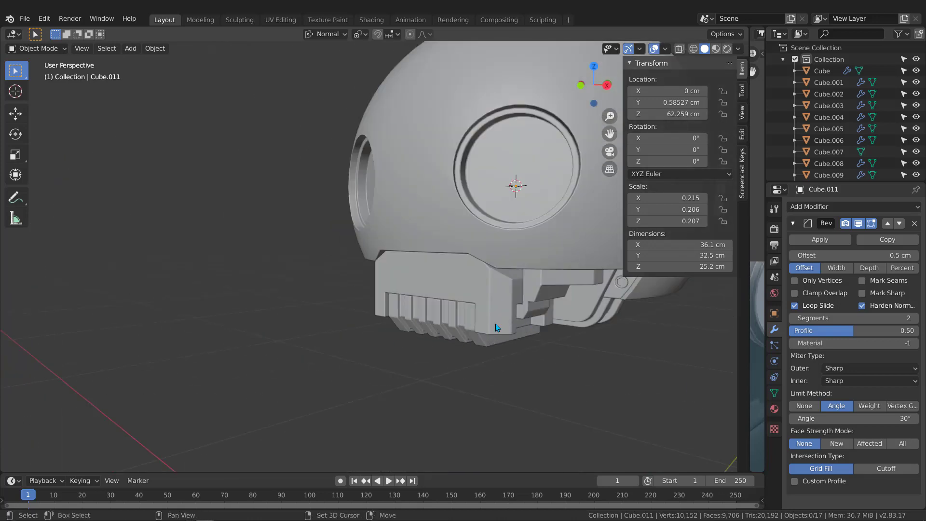
pyautogui.moveTo(496, 327); pyautogui.dragTo(499, 306, button='middle')
pyautogui.scroll(4, 499, 305)
pyautogui.moveTo(440, 246); pyautogui.dragTo(555, 125, button='middle')
pyautogui.scroll(-4, 485, 343)
pyautogui.scroll(2, 376, 327)
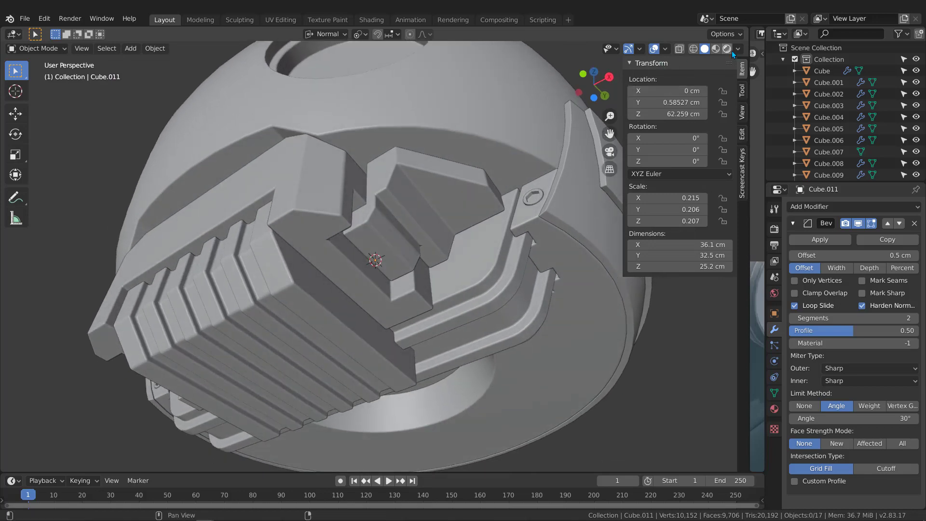
pyautogui.moveTo(386, 201); pyautogui.dragTo(392, 199, button='middle')
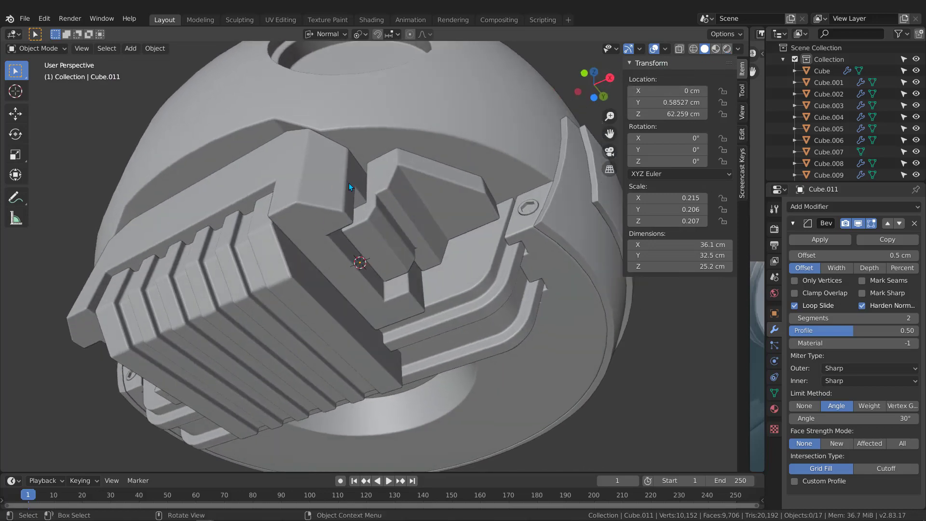
pyautogui.scroll(-4, 349, 183)
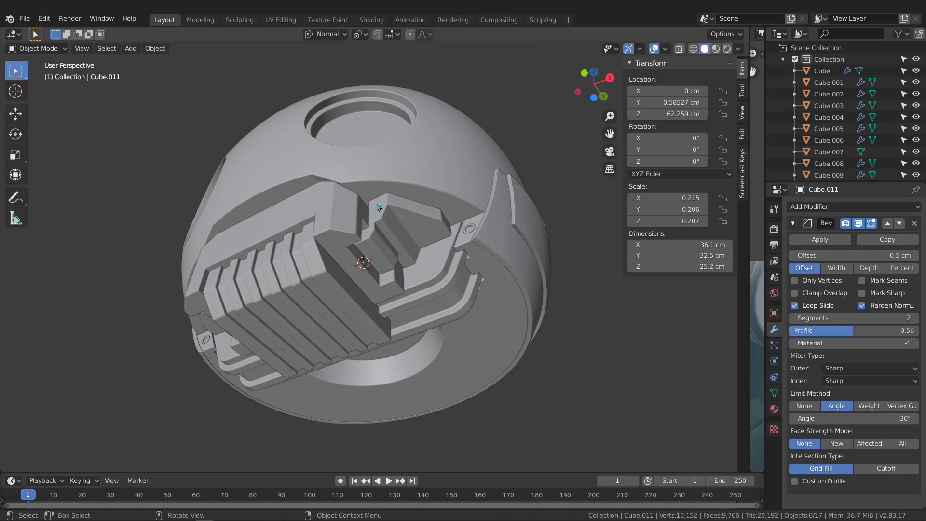
# Set the solid viewport lighting to MatCap and choose the glossy red matcap with the horizontal highlight.
pyautogui.moveTo(377, 207); pyautogui.dragTo(296, 289, button='middle')
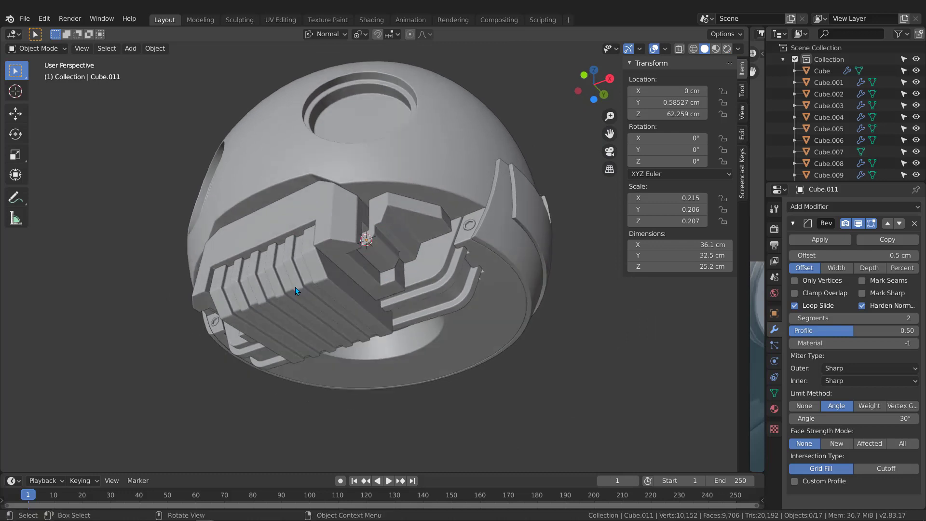
pyautogui.click(738, 48)
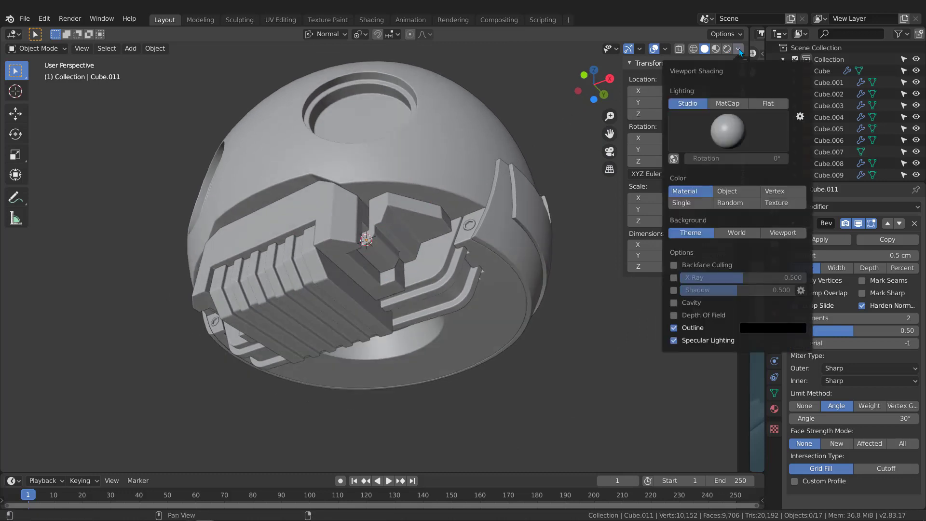
pyautogui.click(731, 135)
pyautogui.click(727, 105)
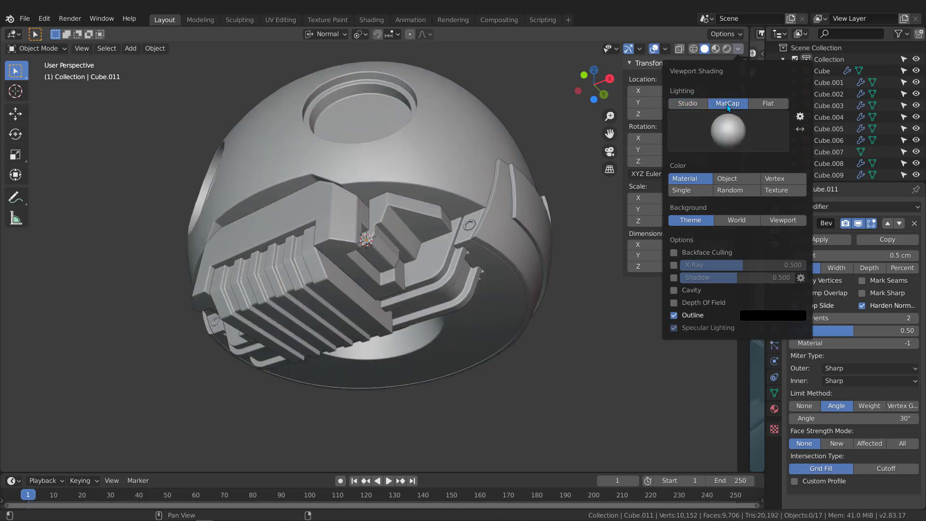
pyautogui.click(729, 130)
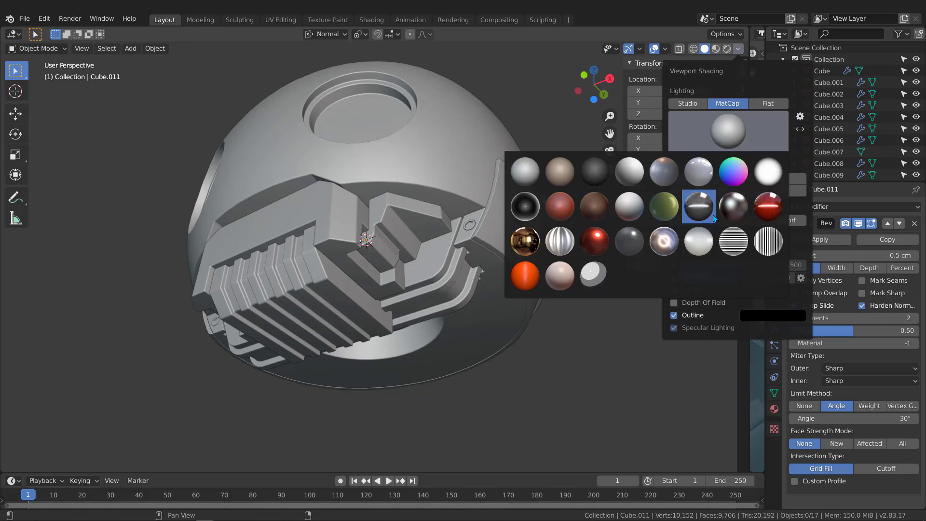
pyautogui.click(771, 207)
# Edit the dome's mesh and slide the stray vertex on the upper rim of the round recess into its neighbour.
pyautogui.moveTo(340, 180); pyautogui.dragTo(292, 212, button='middle')
pyautogui.moveTo(402, 115); pyautogui.dragTo(426, 167, button='middle')
pyautogui.scroll(6, 427, 185)
pyautogui.scroll(3, 426, 168)
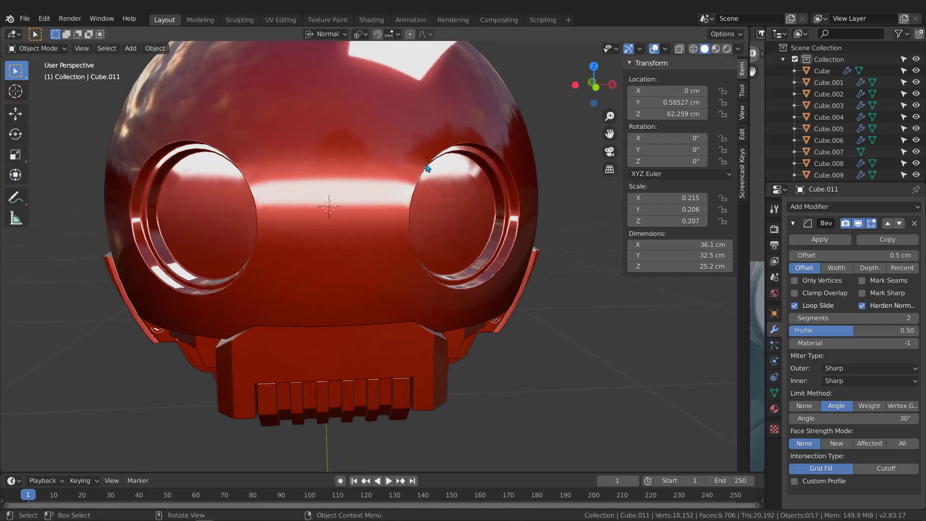
pyautogui.scroll(2, 427, 163)
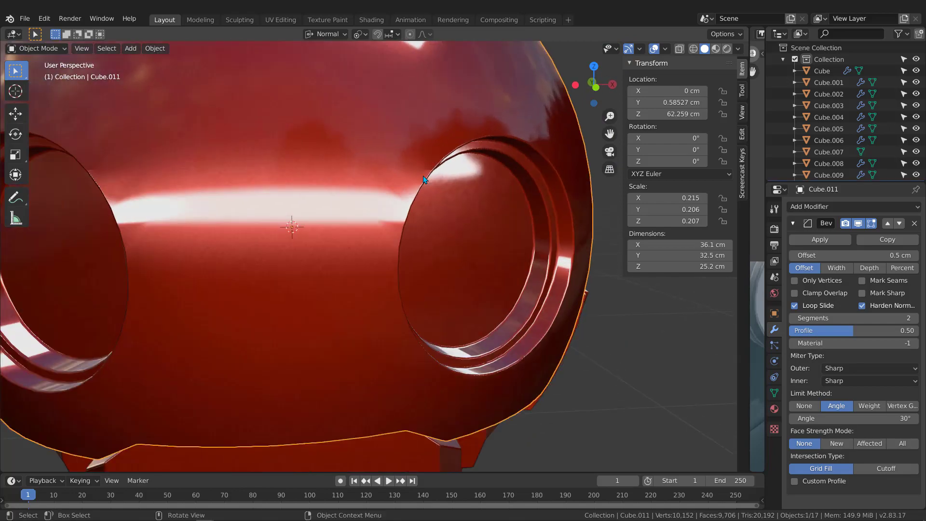
pyautogui.press('Tab')
pyautogui.scroll(2, 424, 165)
pyautogui.moveTo(424, 165); pyautogui.dragTo(283, 163, button='middle')
pyautogui.click(273, 162)
pyautogui.scroll(3, 284, 159)
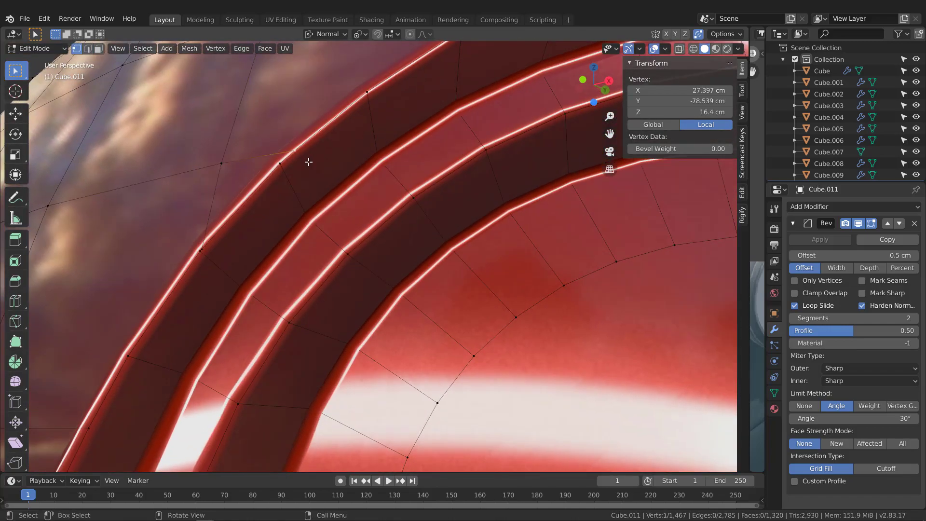
pyautogui.click(285, 191)
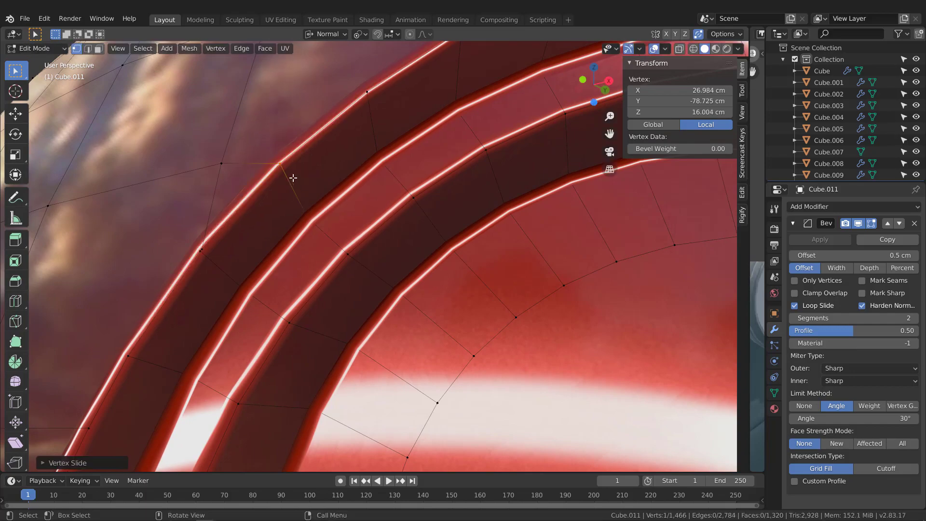
# Slide the extra vertex on the lower inner-side rim of the same recess along its edge into the adjacent vertex.
pyautogui.scroll(-5, 292, 178)
pyautogui.moveTo(292, 180); pyautogui.dragTo(318, 190, button='middle')
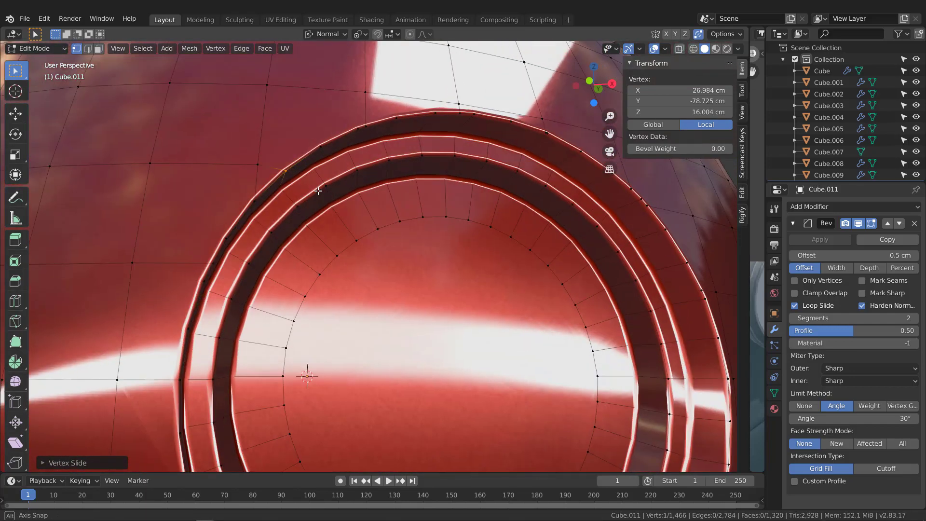
pyautogui.scroll(-4, 318, 190)
pyautogui.moveTo(204, 240); pyautogui.dragTo(320, 212, button='middle')
pyautogui.scroll(3, 327, 241)
pyautogui.scroll(3, 327, 253)
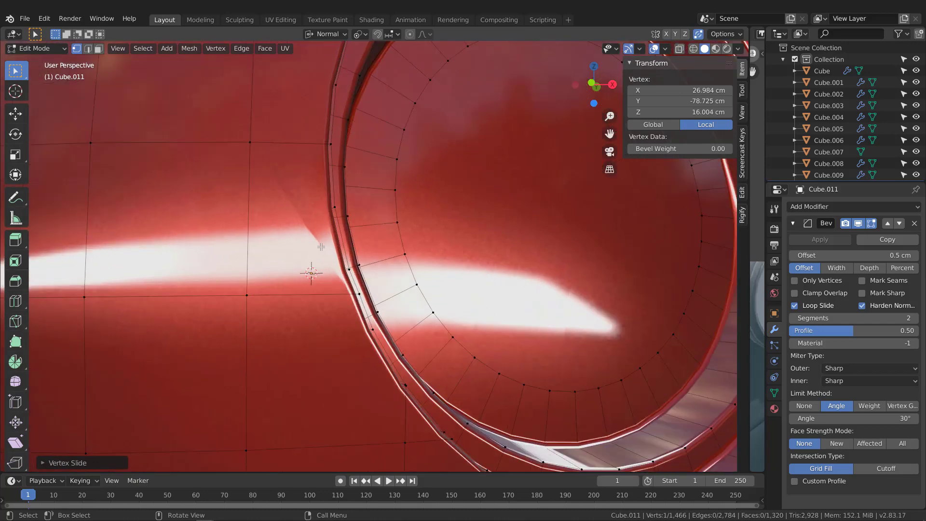
pyautogui.moveTo(324, 247); pyautogui.dragTo(359, 294, button='middle')
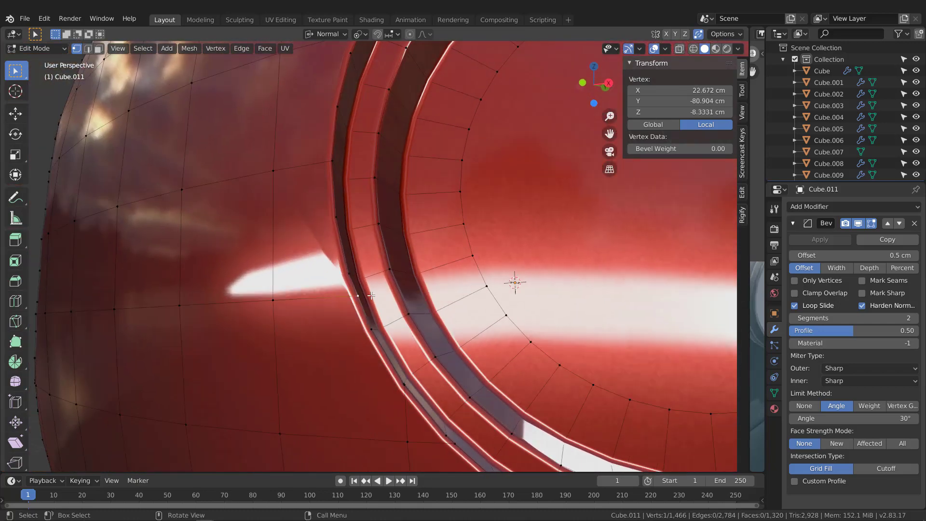
pyautogui.press('g')
pyautogui.scroll(-7, 359, 242)
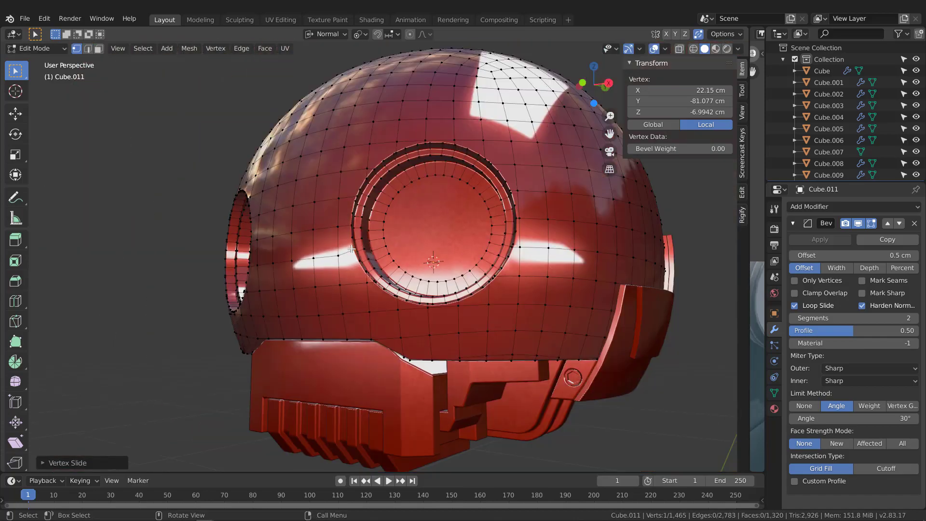
# Inspect the recess rim from below and switch the viewport matcap to the glossy light grey one.
pyautogui.moveTo(573, 376); pyautogui.dragTo(608, 354, button='middle')
pyautogui.scroll(4, 413, 316)
pyautogui.moveTo(511, 268); pyautogui.dragTo(477, 241, button='middle')
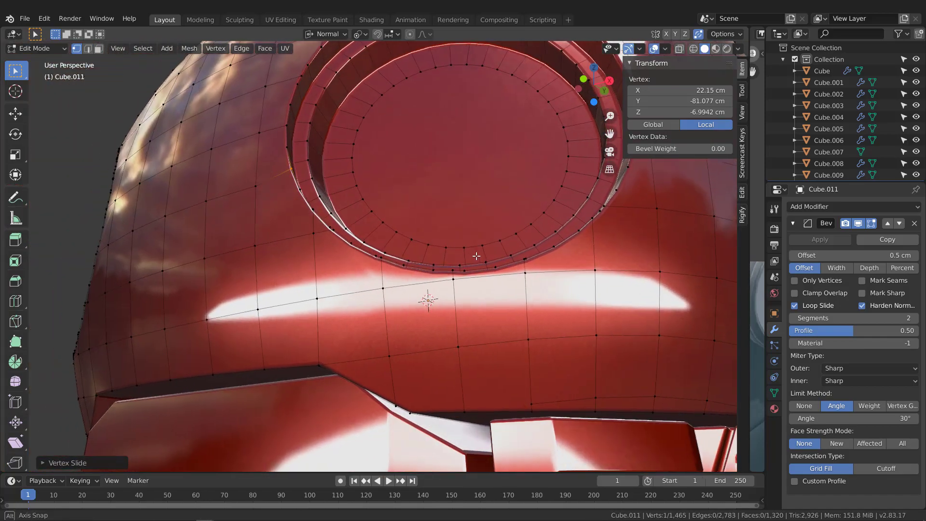
pyautogui.scroll(-3, 475, 256)
pyautogui.moveTo(475, 277); pyautogui.dragTo(422, 354, button='middle')
pyautogui.click(738, 49)
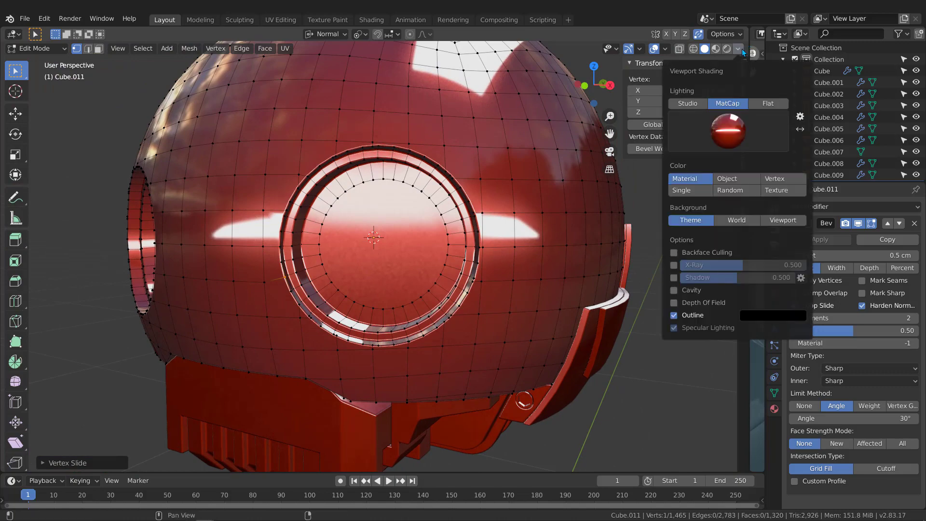
pyautogui.click(731, 120)
pyautogui.click(705, 176)
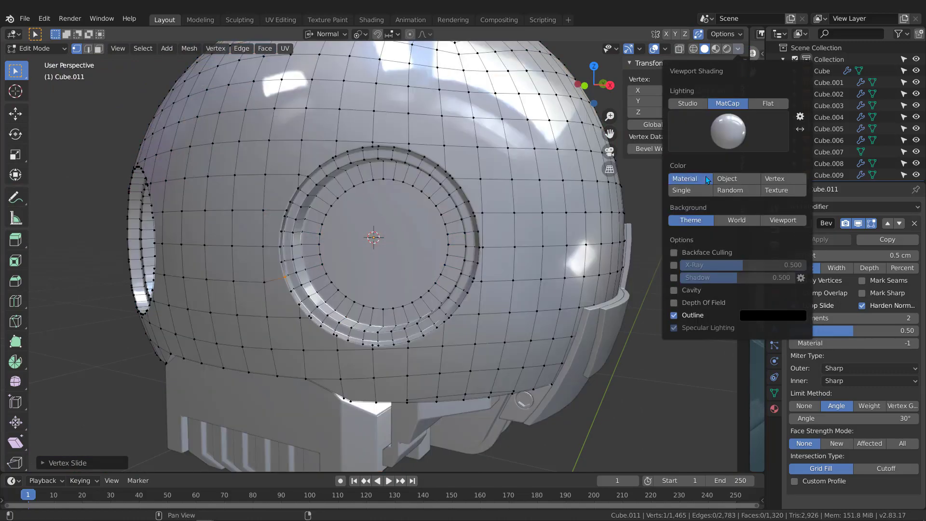
# Slide the stray vertex on the opposite round recess's rim along its edge into the neighbouring vertex.
pyautogui.moveTo(487, 202); pyautogui.dragTo(449, 193, button='middle')
pyautogui.scroll(-3, 424, 191)
pyautogui.moveTo(250, 186)
pyautogui.keyDown('shift'); pyautogui.mouseDown(button='middle')
pyautogui.moveTo(304, 147)
pyautogui.moveTo(346, 142)
pyautogui.moveTo(346, 174)
pyautogui.moveTo(317, 183)
pyautogui.moveTo(382, 191)
pyautogui.moveTo(374, 212)
pyautogui.mouseUp(button='middle'); pyautogui.keyUp('shift')
pyautogui.scroll(6, 343, 177)
pyautogui.click(326, 183)
pyautogui.click(351, 182)
# Slide the extra vertex on the opposite recess's lower rim into the vertex beside it.
pyautogui.scroll(-3, 354, 182)
pyautogui.click(312, 377)
pyautogui.moveTo(313, 377); pyautogui.dragTo(322, 373, button='middle')
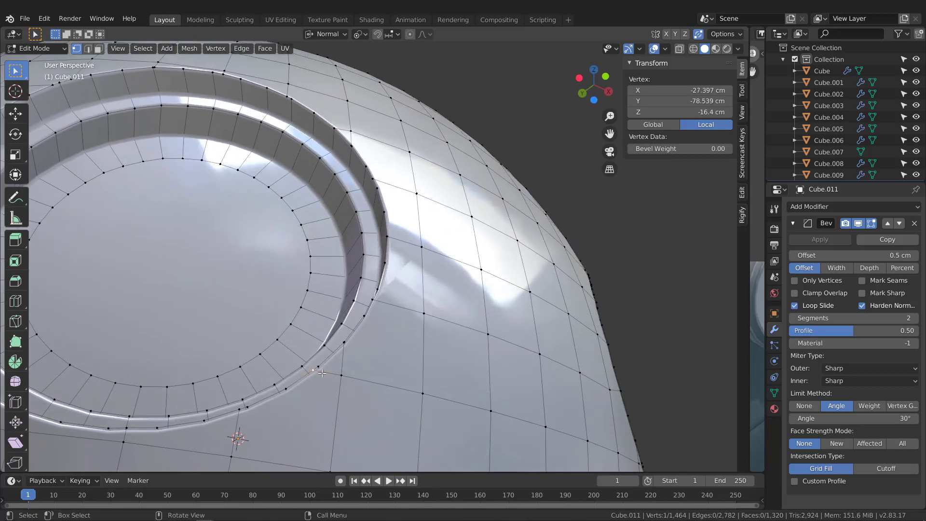
pyautogui.press('g')
pyautogui.press('g')
pyautogui.click(347, 369)
# Merge the remaining close vertex on the opposite recess's inner-side rim into its neighbour with a vertex slide.
pyautogui.moveTo(396, 218)
pyautogui.mouseDown(button='middle')
pyautogui.moveTo(364, 239)
pyautogui.moveTo(382, 219)
pyautogui.moveTo(382, 290)
pyautogui.mouseUp(button='middle')
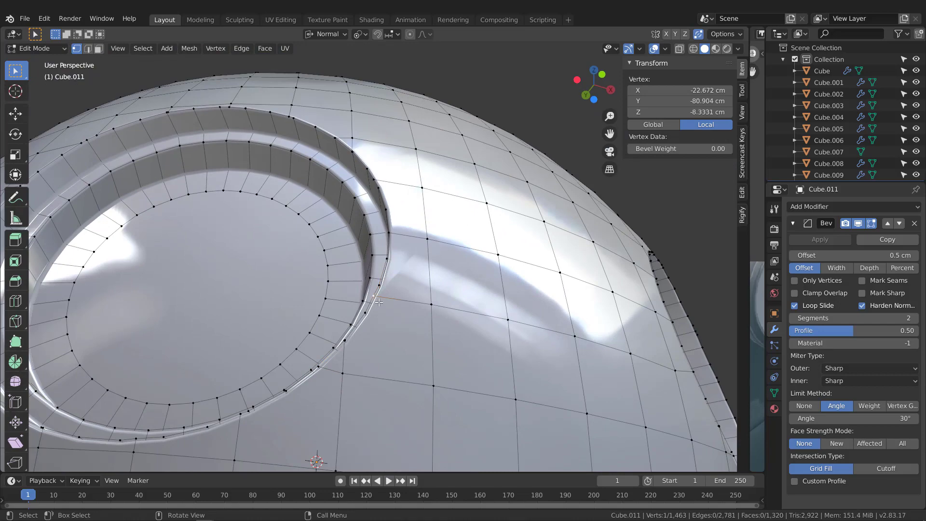
pyautogui.press('g')
pyautogui.press('g')
pyautogui.click(391, 283)
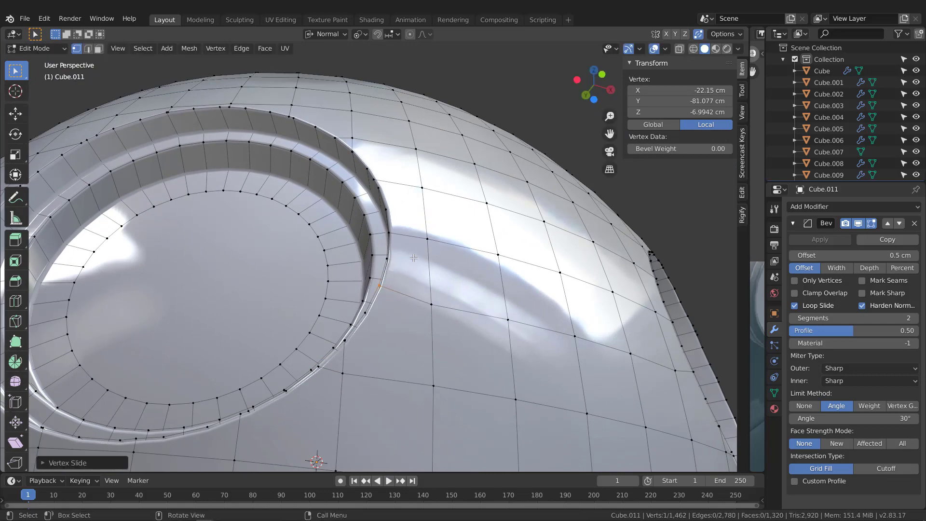
# Switch the viewport matcap to the red one with the round highlight.
pyautogui.scroll(-3, 414, 258)
pyautogui.moveTo(445, 267)
pyautogui.mouseDown(button='middle')
pyautogui.moveTo(487, 305)
pyautogui.moveTo(466, 320)
pyautogui.mouseUp(button='middle')
pyautogui.click(739, 49)
pyautogui.click(732, 135)
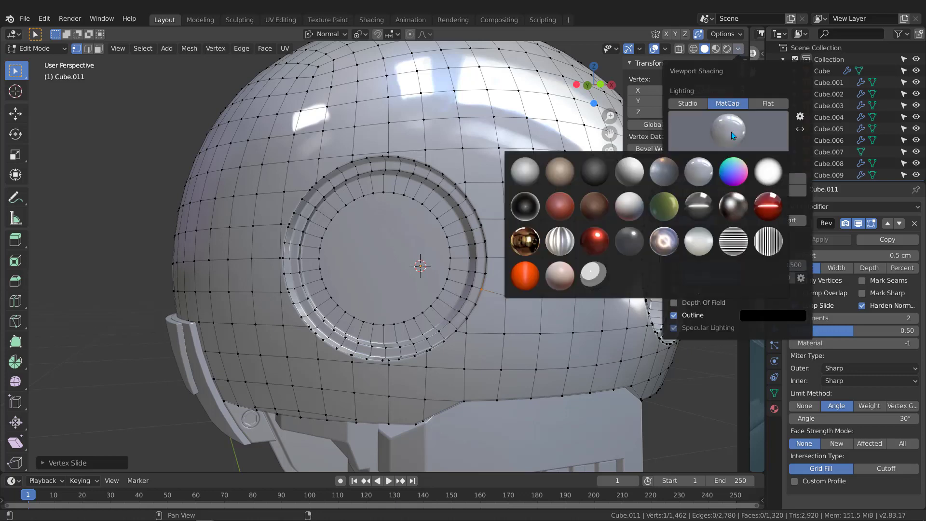
pyautogui.click(599, 249)
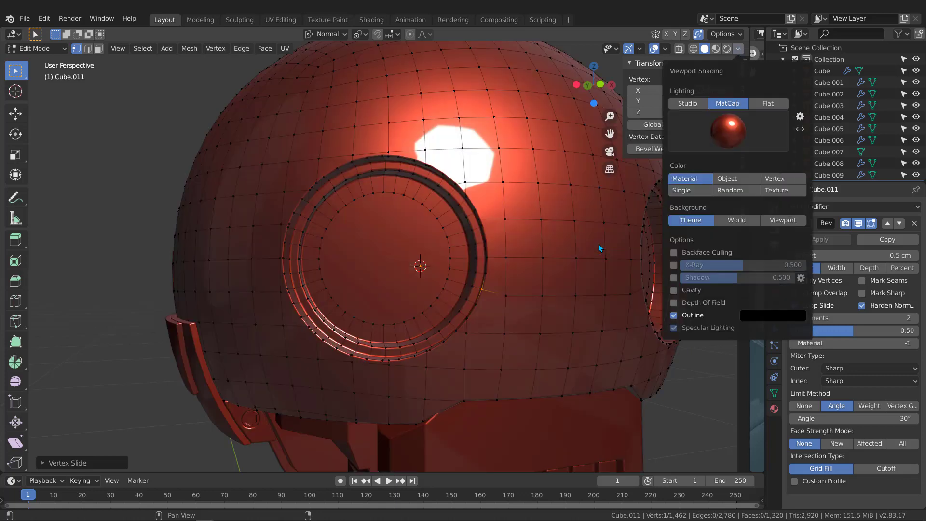
# Change the viewport matcap to the dark metallic one with the soft highlight.
pyautogui.scroll(-2, 409, 188)
pyautogui.moveTo(454, 187); pyautogui.dragTo(475, 172, button='middle')
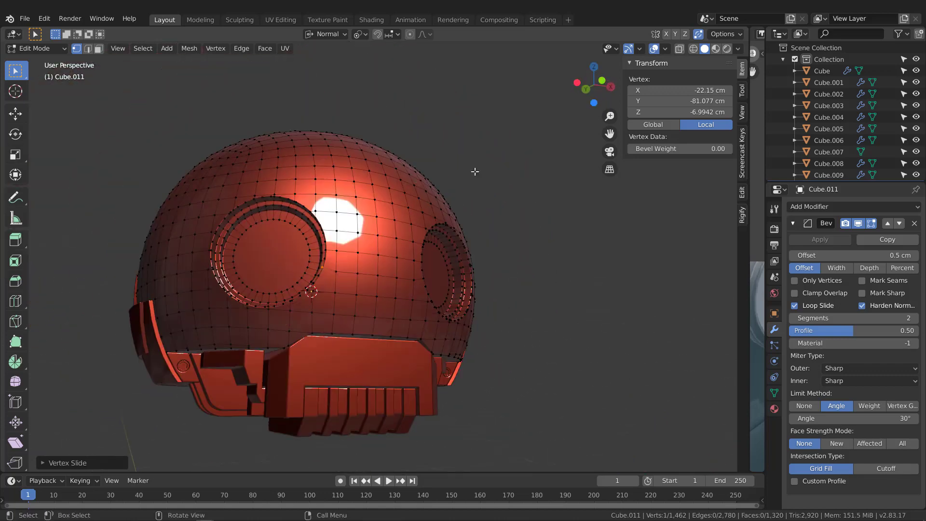
pyautogui.click(738, 48)
pyautogui.click(740, 123)
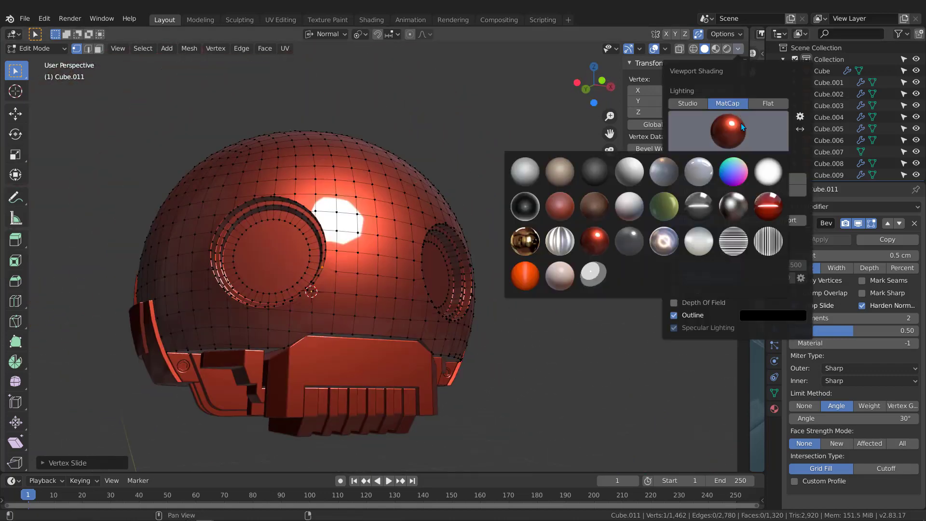
pyautogui.click(733, 210)
# Return to Object Mode and examine the metallic reflections across the dome, both recesses and the vented base.
pyautogui.moveTo(487, 241)
pyautogui.mouseDown(button='middle')
pyautogui.moveTo(280, 248)
pyautogui.moveTo(351, 177)
pyautogui.moveTo(368, 212)
pyautogui.moveTo(422, 256)
pyautogui.moveTo(409, 203)
pyautogui.moveTo(508, 193)
pyautogui.moveTo(622, 238)
pyautogui.mouseUp(button='middle')
pyautogui.scroll(-4, 285, 246)
pyautogui.scroll(3, 352, 176)
pyautogui.press('Tab')
pyautogui.moveTo(397, 190); pyautogui.dragTo(629, 172, button='middle')
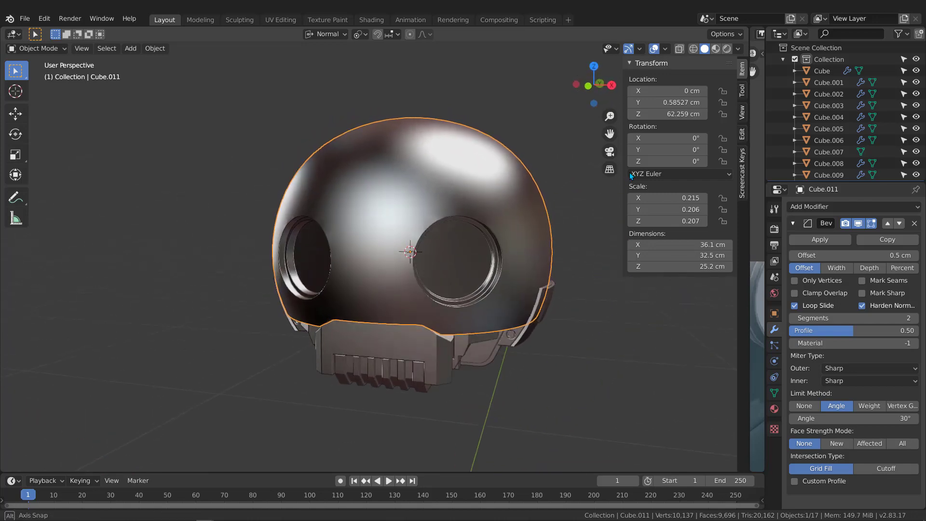
pyautogui.scroll(3, 461, 183)
pyautogui.moveTo(461, 184); pyautogui.dragTo(440, 194, button='middle')
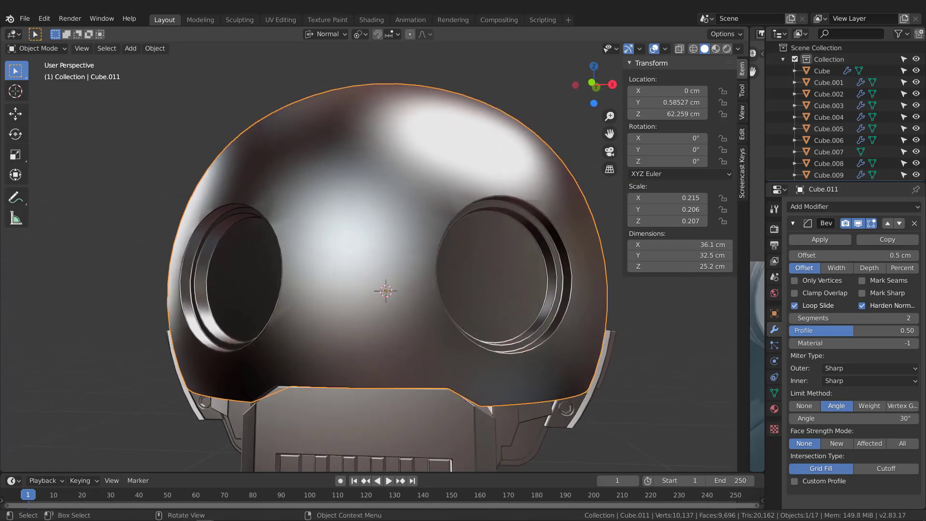
pyautogui.scroll(-2, 381, 184)
pyautogui.moveTo(381, 184)
pyautogui.mouseDown(button='middle')
pyautogui.moveTo(366, 172)
pyautogui.moveTo(380, 175)
pyautogui.mouseUp(button='middle')
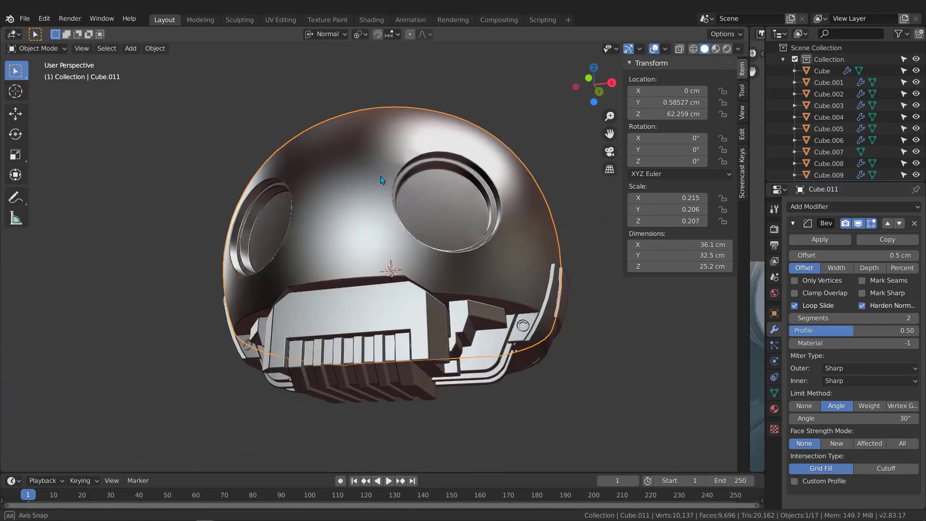
# Open the Lights preferences from the matcap settings and start installing a custom MatCap.
pyautogui.click(738, 48)
pyautogui.click(725, 134)
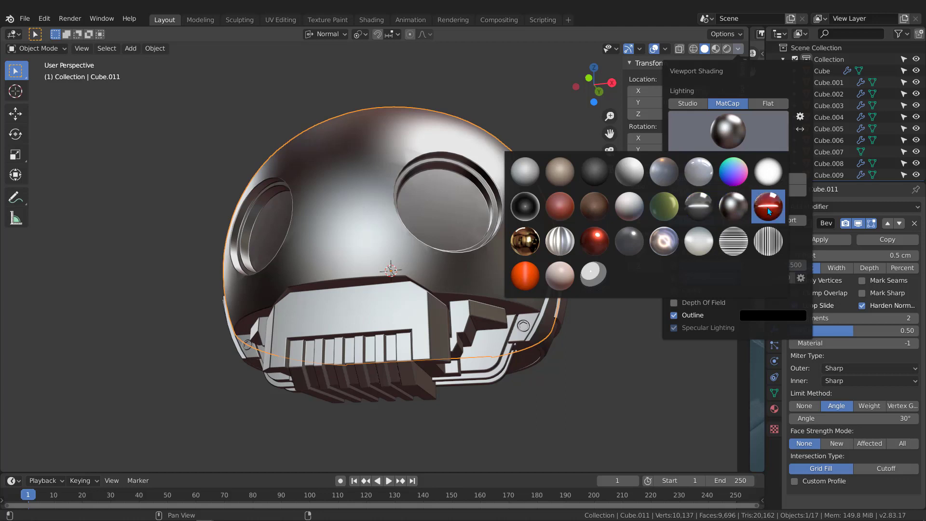
pyautogui.click(800, 116)
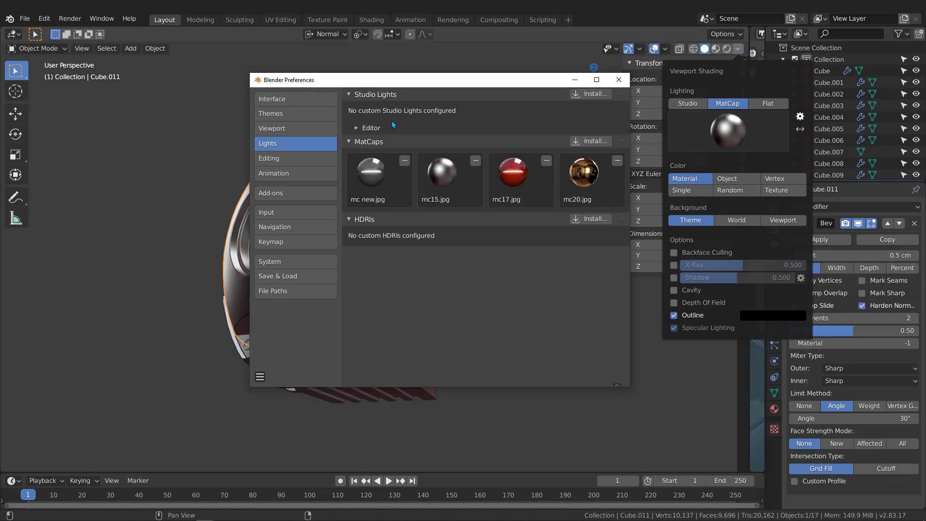
pyautogui.click(596, 141)
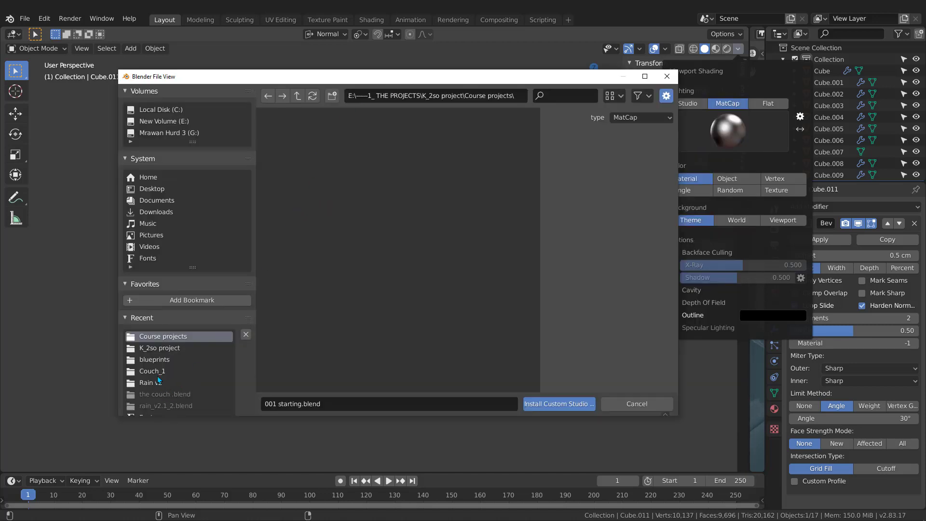
# Browse to the blueprints folder of the K_2so project, checking the ref images folder on the way.
pyautogui.click(161, 349)
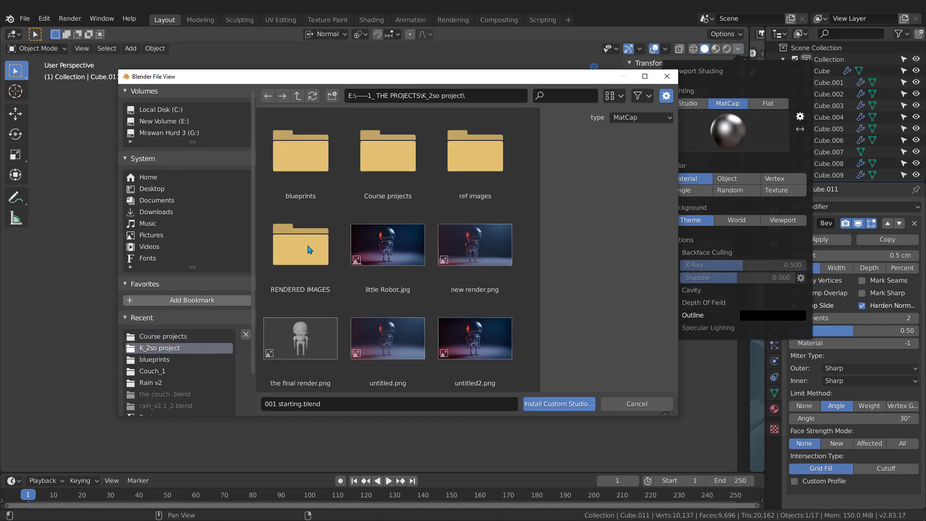
pyautogui.doubleClick(467, 173)
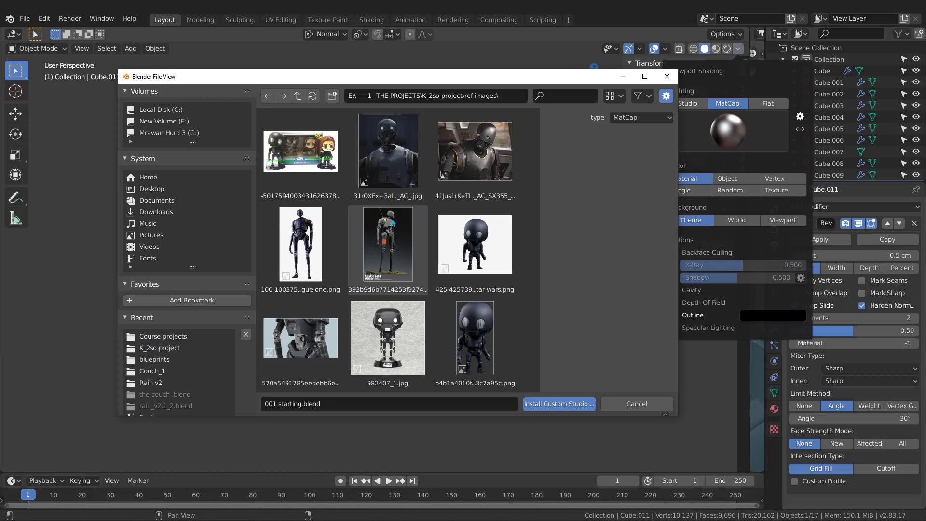
pyautogui.click(298, 95)
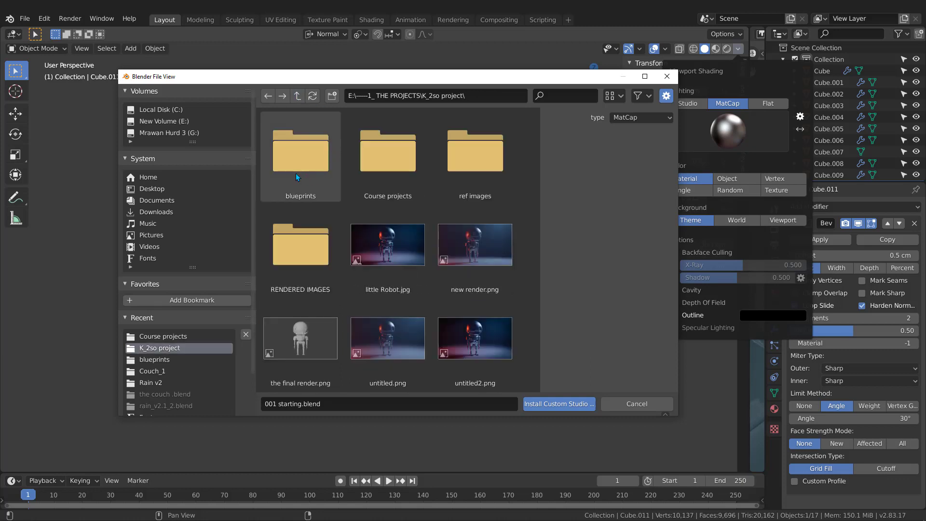
pyautogui.doubleClick(305, 164)
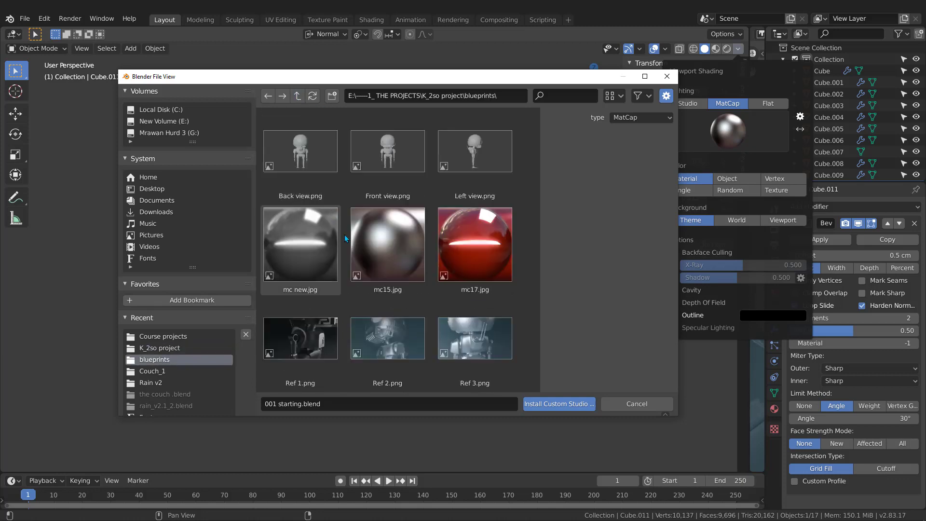
# Select the matcap images mc new.jpg, mc15.jpg and mc17.jpg together, and close the file browser and preferences without installing them.
pyautogui.click(480, 240)
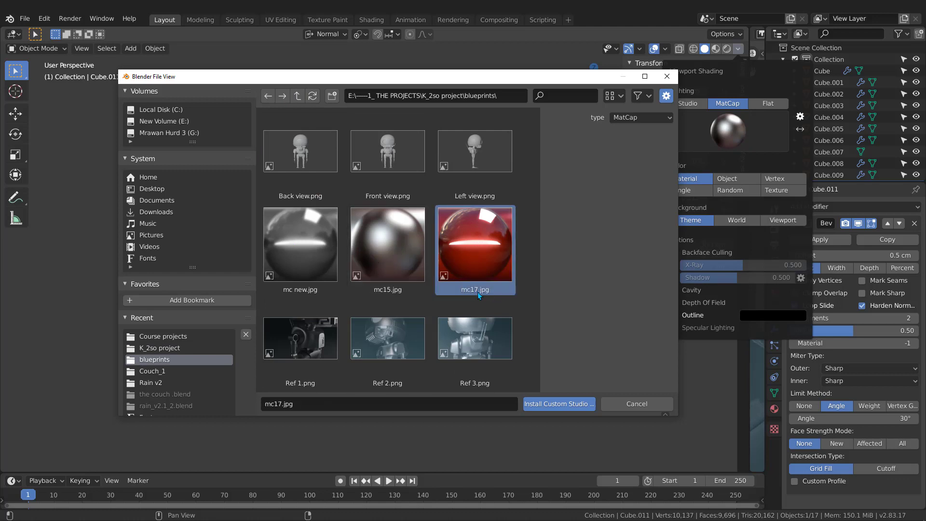
pyautogui.click(284, 267)
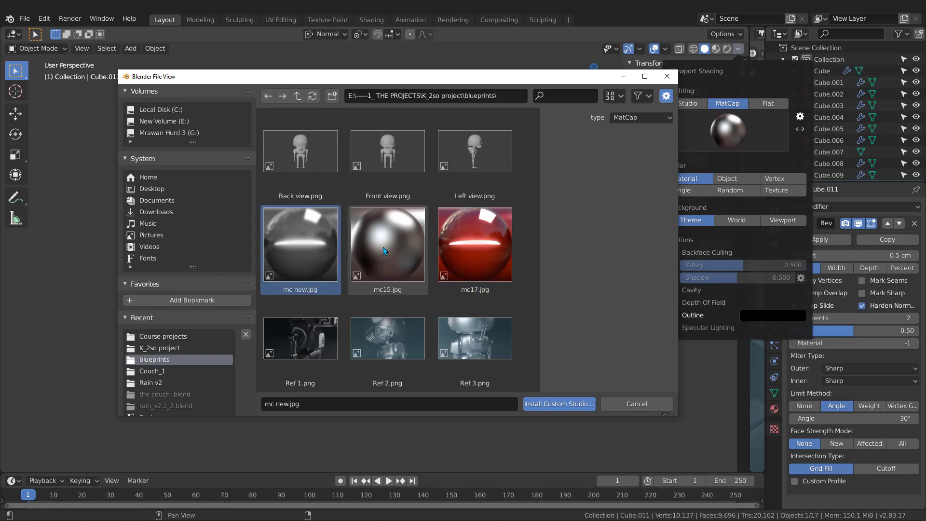
pyautogui.click(382, 247)
pyautogui.click(484, 249)
pyautogui.click(386, 247)
pyautogui.click(495, 245)
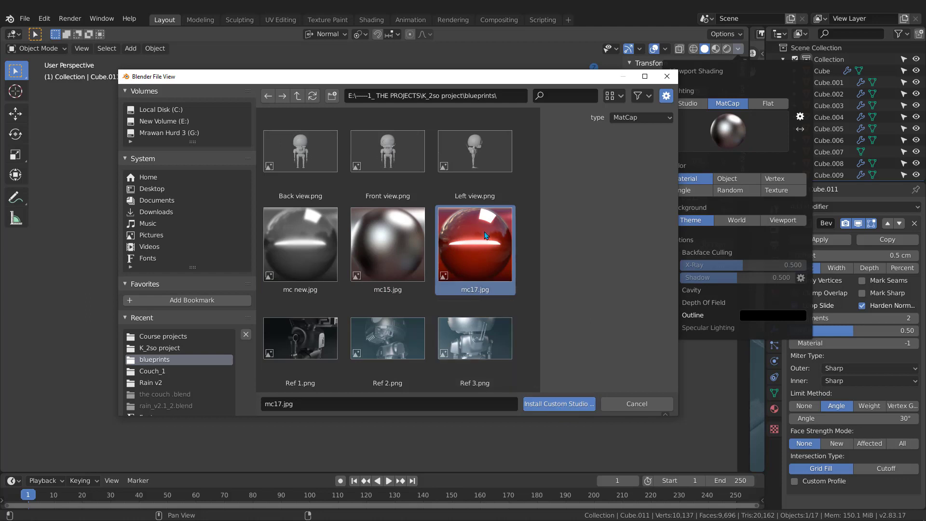
pyautogui.moveTo(525, 221); pyautogui.dragTo(290, 271)
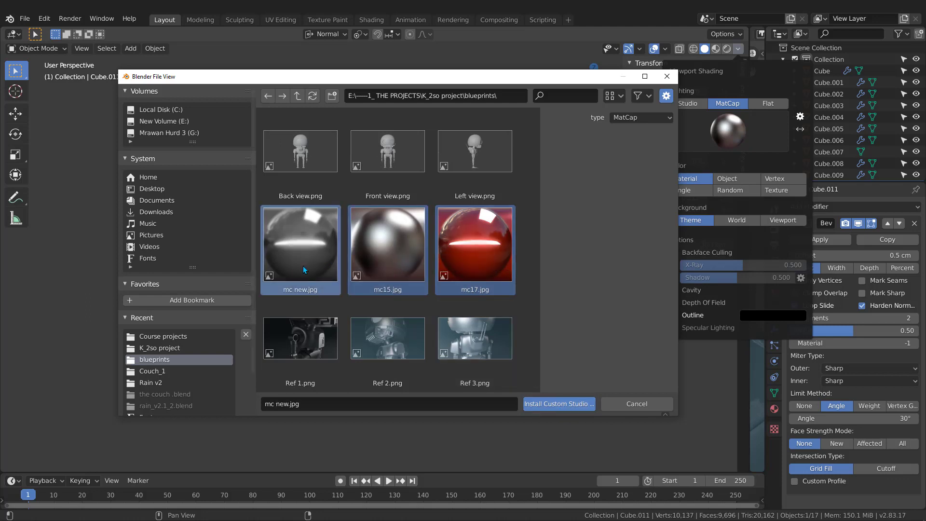
pyautogui.click(667, 77)
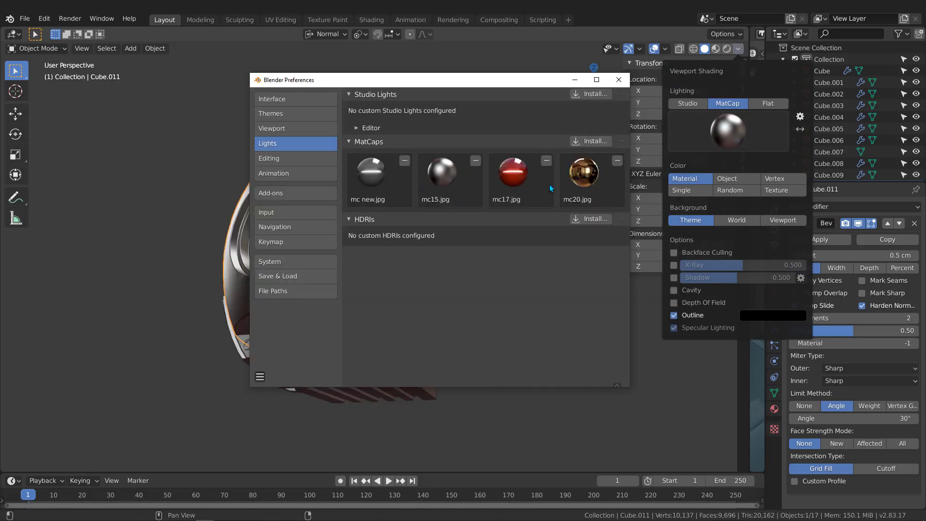
pyautogui.click(618, 79)
# Examine the metallic reflections around both recesses and across the dome from several angles.
pyautogui.moveTo(319, 230); pyautogui.dragTo(347, 202, button='middle')
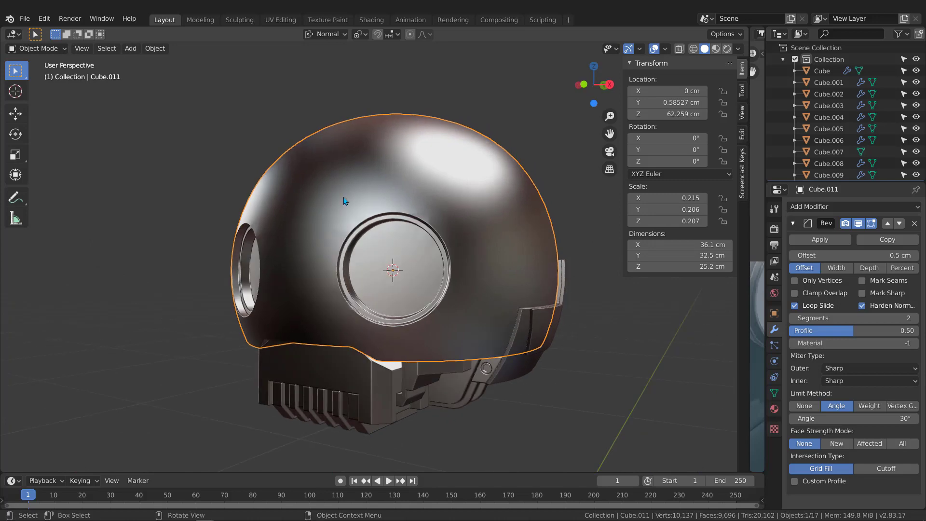
pyautogui.scroll(3, 372, 196)
pyautogui.moveTo(609, 156); pyautogui.dragTo(627, 153, button='middle')
pyautogui.click(738, 49)
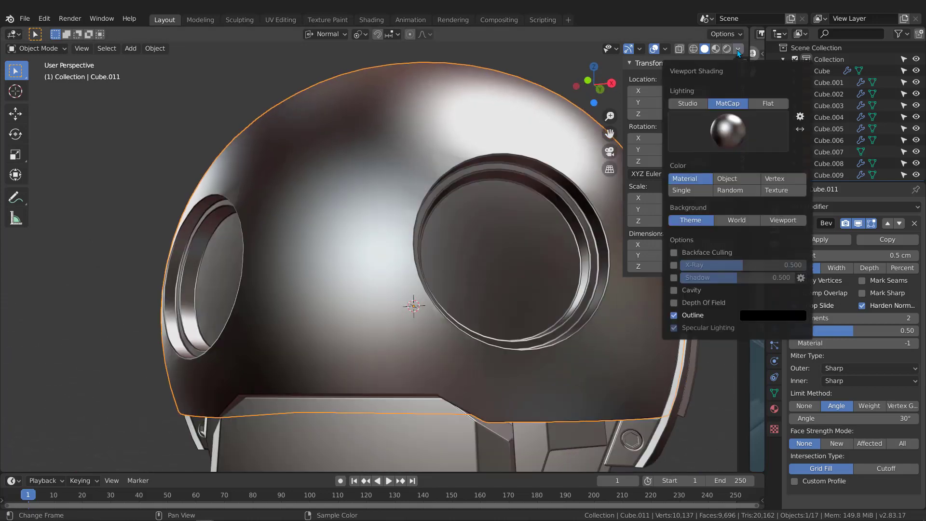
pyautogui.click(737, 50)
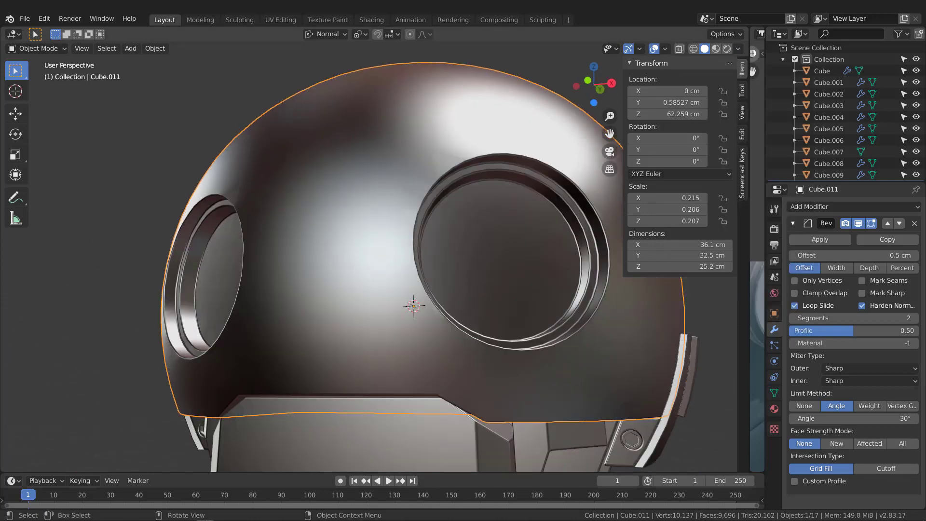
pyautogui.scroll(-4, 476, 243)
pyautogui.moveTo(376, 221); pyautogui.dragTo(451, 228, button='middle')
pyautogui.scroll(3, 444, 244)
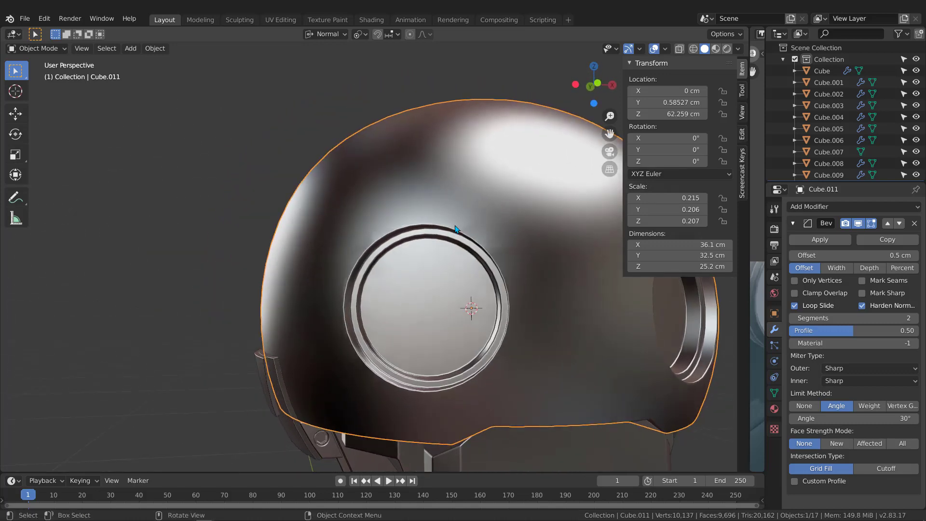
# In Edit Mode, slide the stray vertex on the upper outer rim of the negative-X recess onto its neighbour to merge them.
pyautogui.press('Tab')
pyautogui.scroll(3, 374, 244)
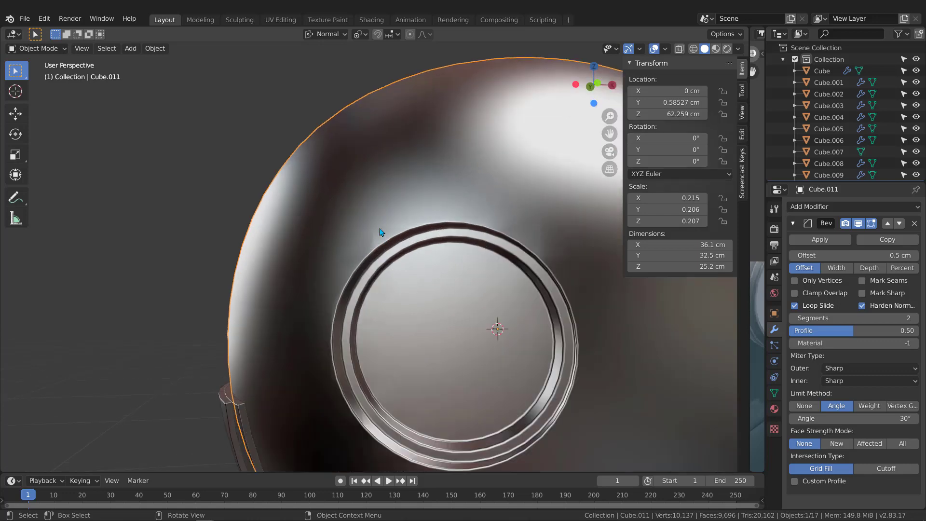
pyautogui.scroll(2, 392, 232)
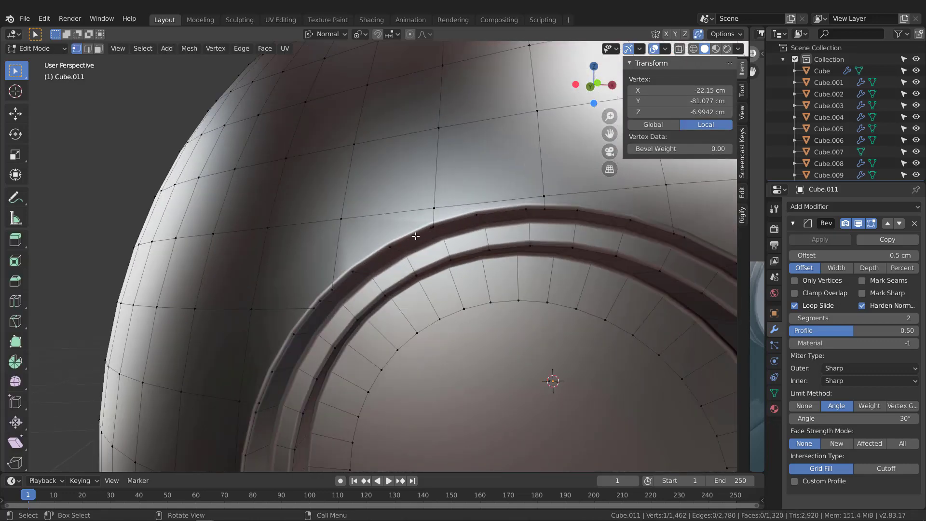
pyautogui.click(435, 227)
pyautogui.scroll(4, 434, 227)
pyautogui.moveTo(434, 227)
pyautogui.mouseDown(button='middle')
pyautogui.moveTo(449, 200)
pyautogui.moveTo(442, 212)
pyautogui.mouseUp(button='middle')
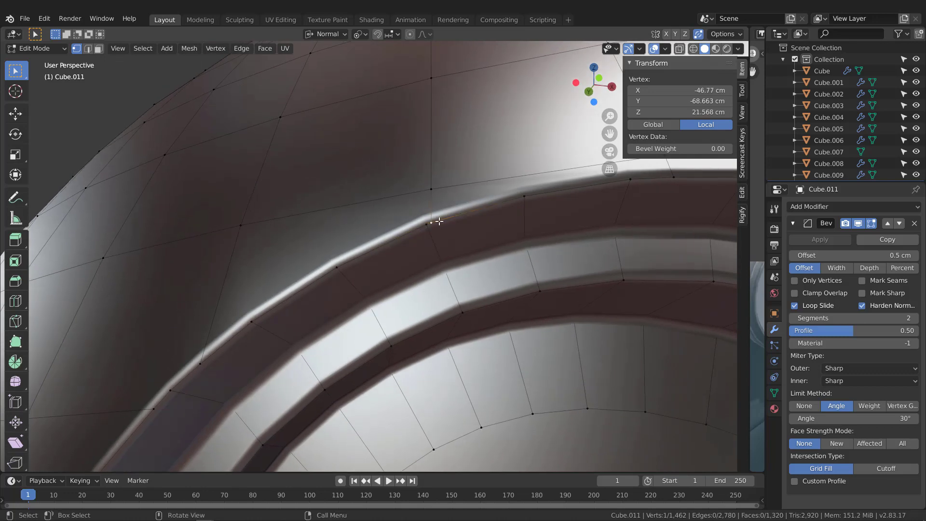
pyautogui.scroll(-1, 438, 222)
pyautogui.press('g')
pyautogui.press('g')
pyautogui.click(423, 230)
pyautogui.scroll(-1, 341, 240)
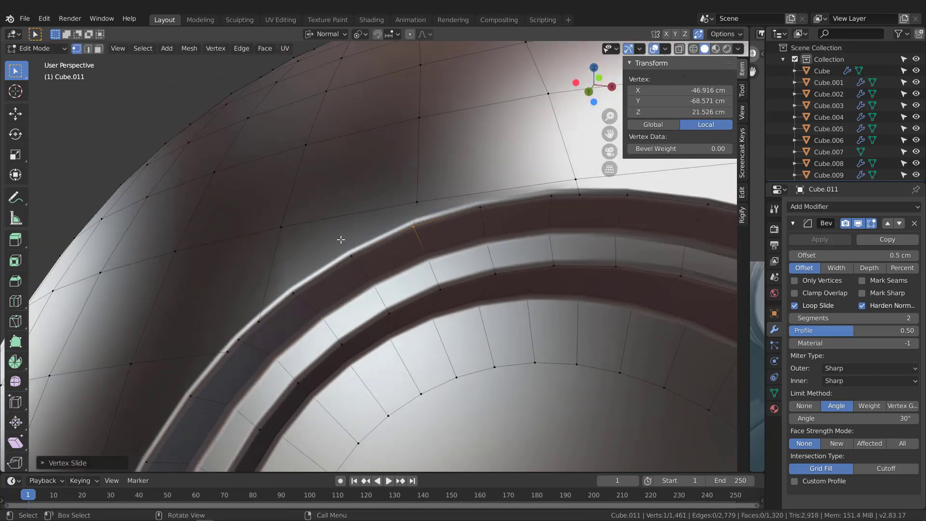
# Slide the next stray vertex farther down the same upper outer rim onto its neighbour to merge them.
pyautogui.moveTo(341, 239); pyautogui.dragTo(301, 270, button='middle')
pyautogui.click(300, 271)
pyautogui.press('g')
pyautogui.press('g')
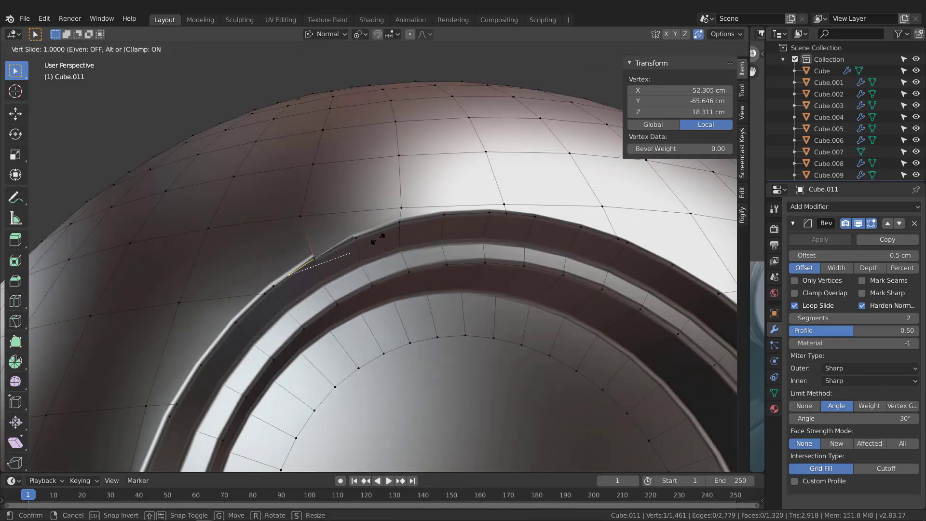
pyautogui.click(378, 238)
# Try sliding the third stray rim vertex upward along the rim, and undo that slide.
pyautogui.click(266, 294)
pyautogui.press('g')
pyautogui.press('g')
pyautogui.click(302, 265)
pyautogui.moveTo(303, 265)
pyautogui.mouseDown(button='middle')
pyautogui.moveTo(313, 261)
pyautogui.moveTo(286, 264)
pyautogui.mouseUp(button='middle')
pyautogui.scroll(5, 290, 260)
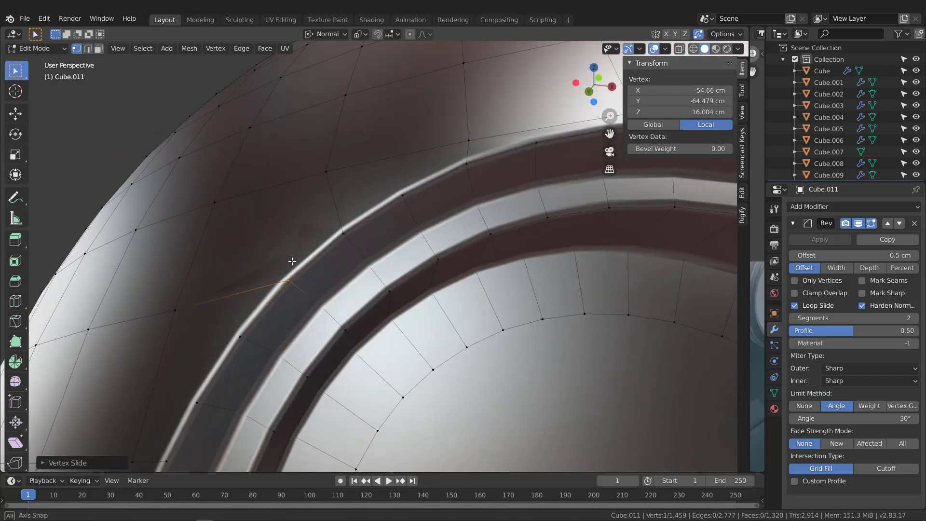
pyautogui.hotkey('ctrl', 'z')
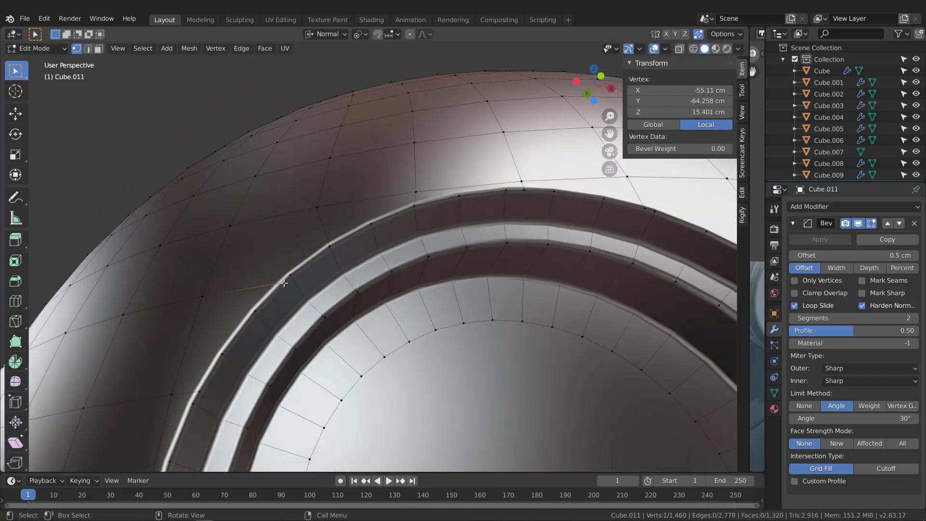
# Slide the same third rim vertex downward along the rim onto its lower neighbour to merge them.
pyautogui.press('g')
pyautogui.press('g')
pyautogui.click(240, 338)
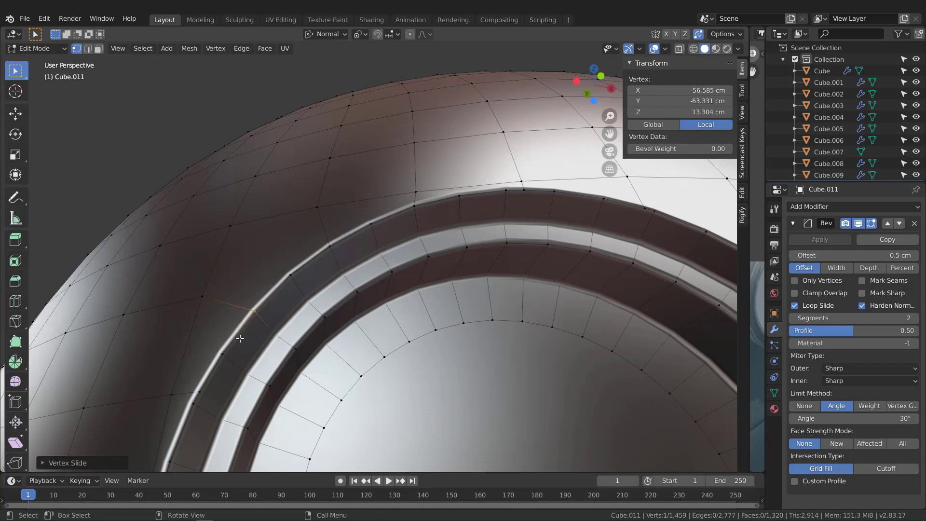
# Connect the upper outer rim vertex of the recess to the diagonally adjacent dome grid vertex with a new edge.
pyautogui.moveTo(240, 338); pyautogui.dragTo(298, 264, button='middle')
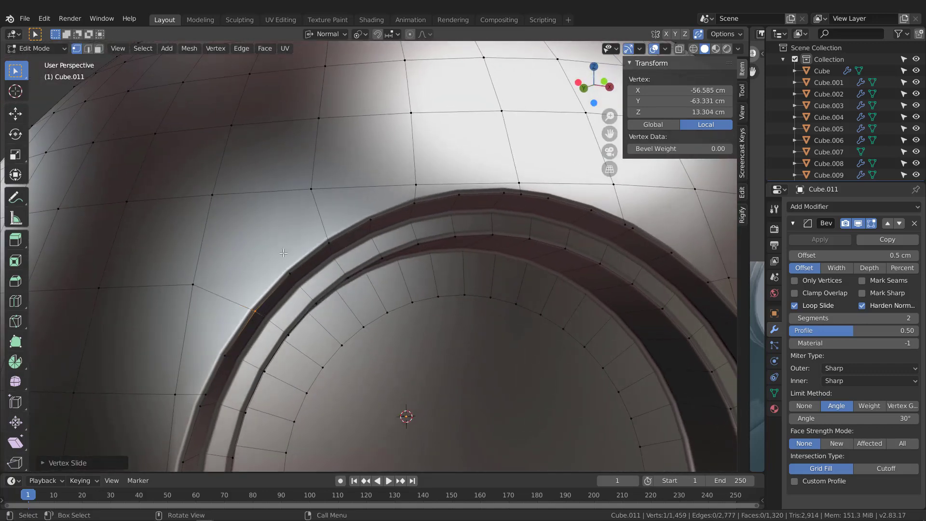
pyautogui.keyDown('shift'); pyautogui.click(211, 195); pyautogui.keyUp('shift')
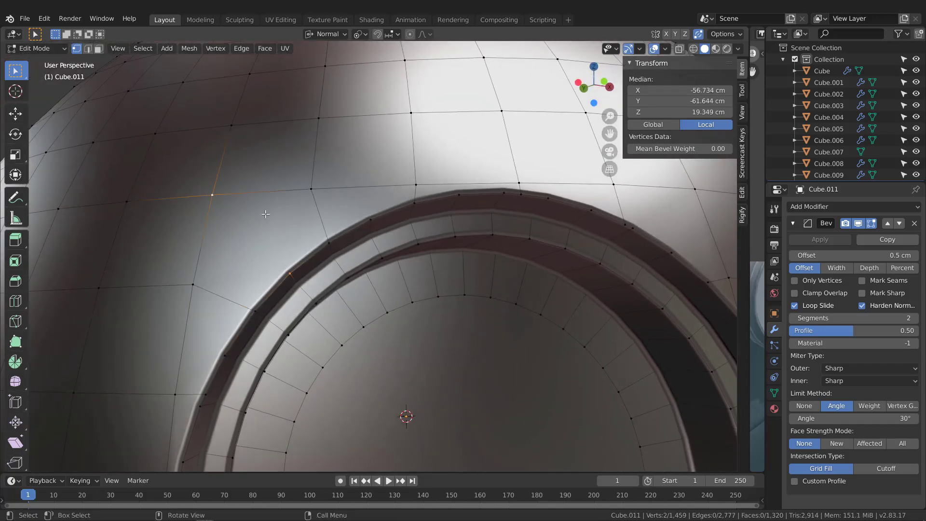
pyautogui.moveTo(288, 245); pyautogui.dragTo(238, 219, button='middle')
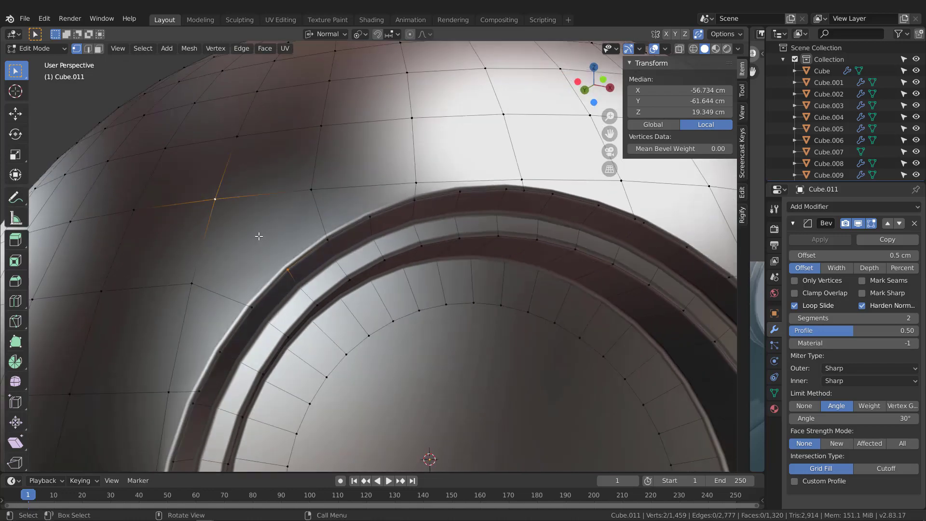
pyautogui.press('j')
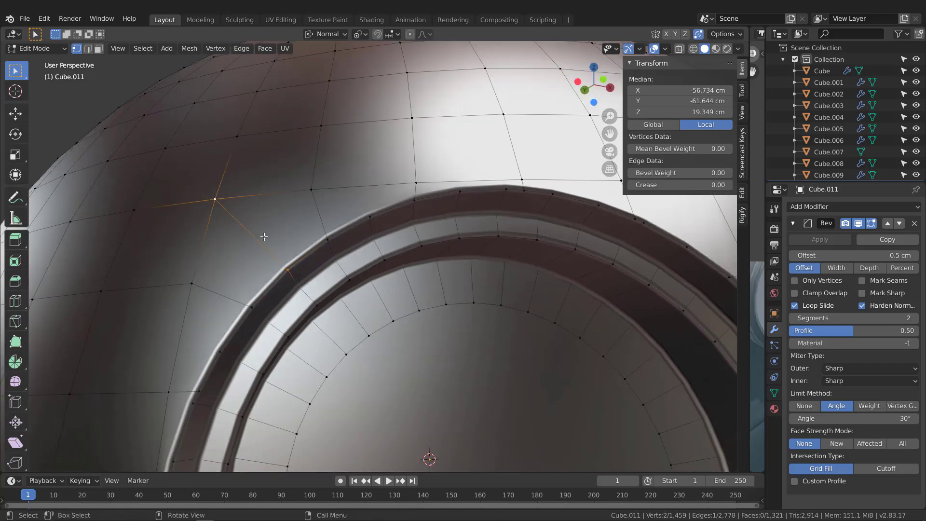
# Connect the recess's upper inner rim vertex, toward the dome's centre, to the nearest diagonal grid vertex with a new edge.
pyautogui.scroll(-5, 264, 236)
pyautogui.moveTo(282, 236); pyautogui.dragTo(248, 234, button='middle')
pyautogui.scroll(5, 398, 227)
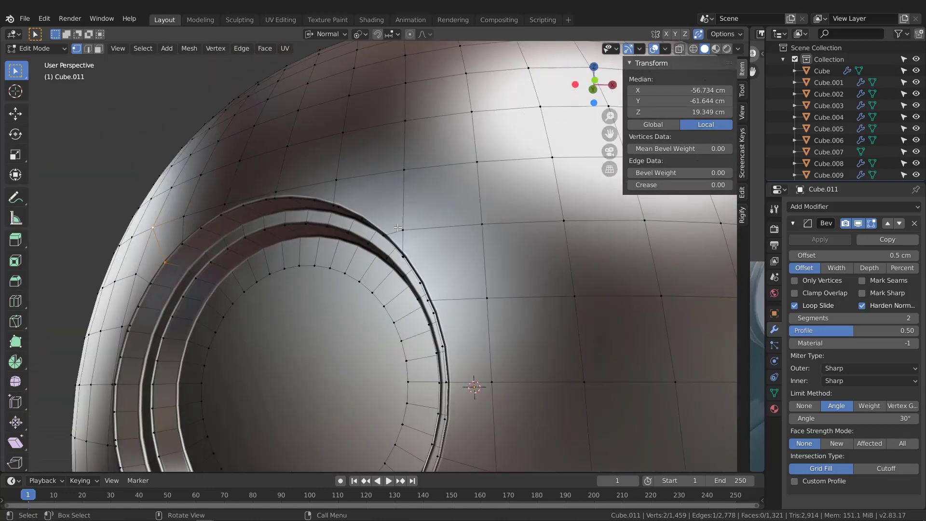
pyautogui.click(401, 229)
pyautogui.moveTo(402, 229); pyautogui.dragTo(344, 203, button='middle')
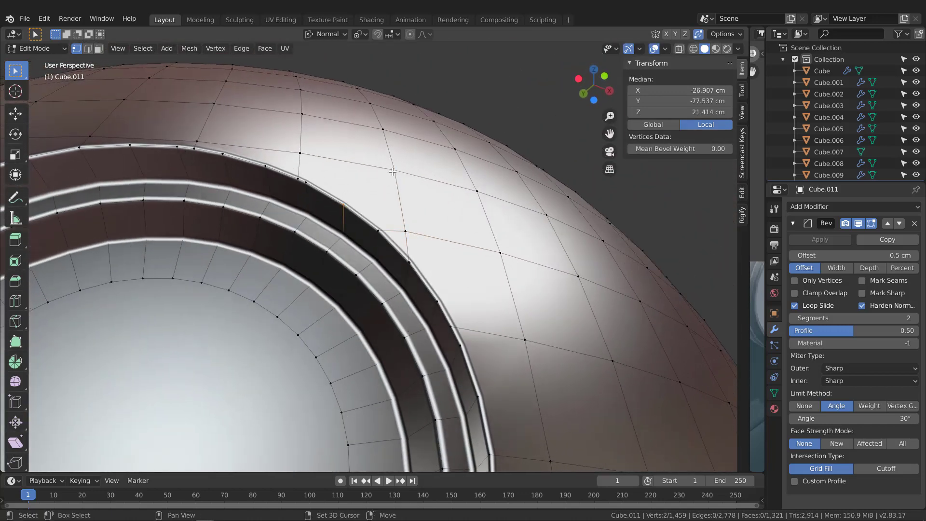
pyautogui.press('j')
# Connect the lower inner rim vertex of the same recess to the diagonal dome grid vertex with a new edge.
pyautogui.scroll(-6, 393, 173)
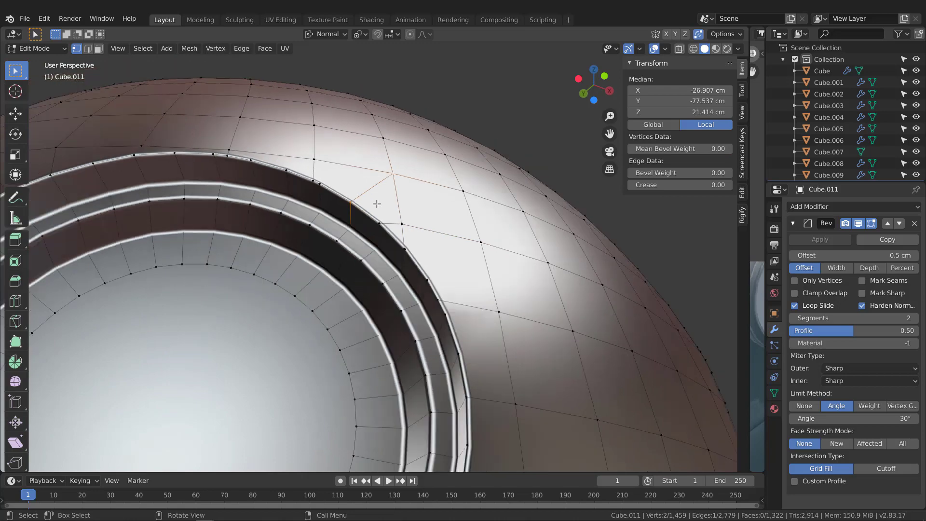
pyautogui.moveTo(392, 183); pyautogui.dragTo(434, 359, button='middle')
pyautogui.scroll(4, 396, 297)
pyautogui.scroll(1, 388, 284)
pyautogui.click(391, 250)
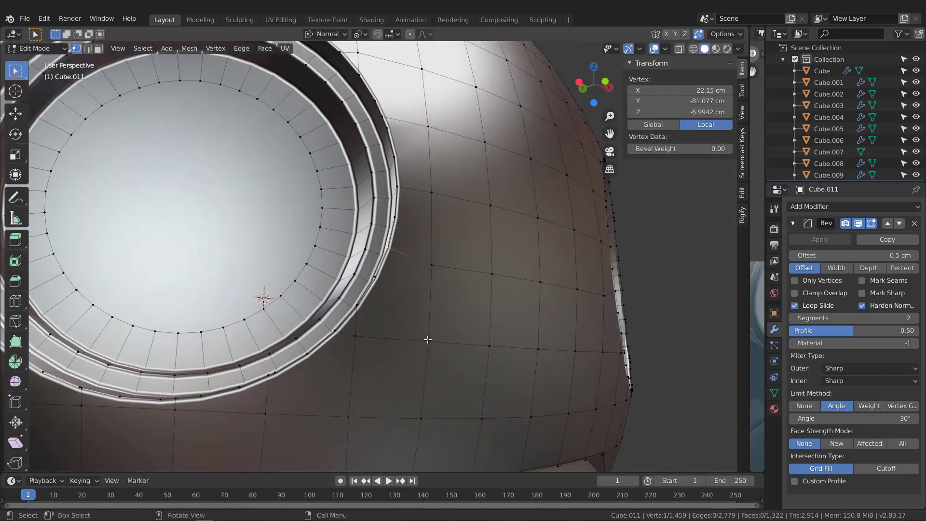
pyautogui.press('j')
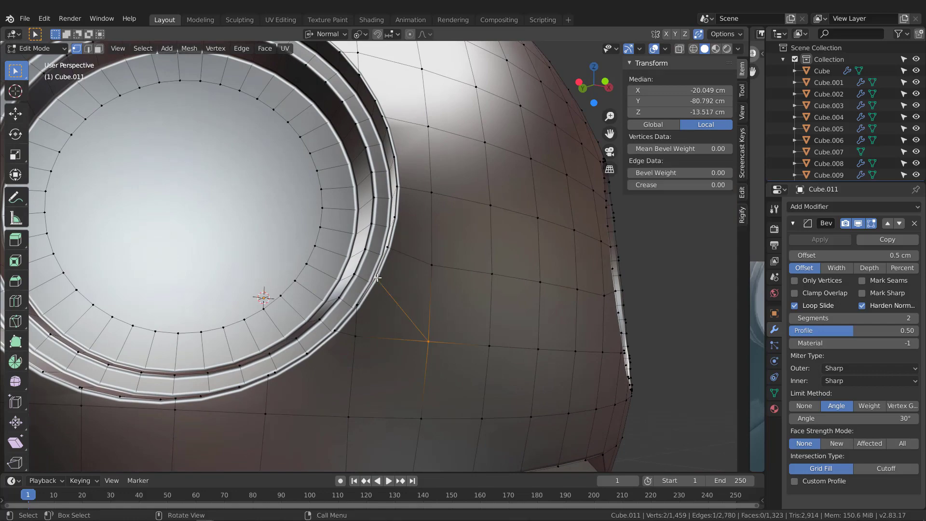
# Connect the matching lower inner rim vertex of the positive-X recess to its diagonal dome grid vertex.
pyautogui.scroll(-4, 380, 275)
pyautogui.moveTo(381, 275); pyautogui.dragTo(441, 283, button='middle')
pyautogui.click(420, 315)
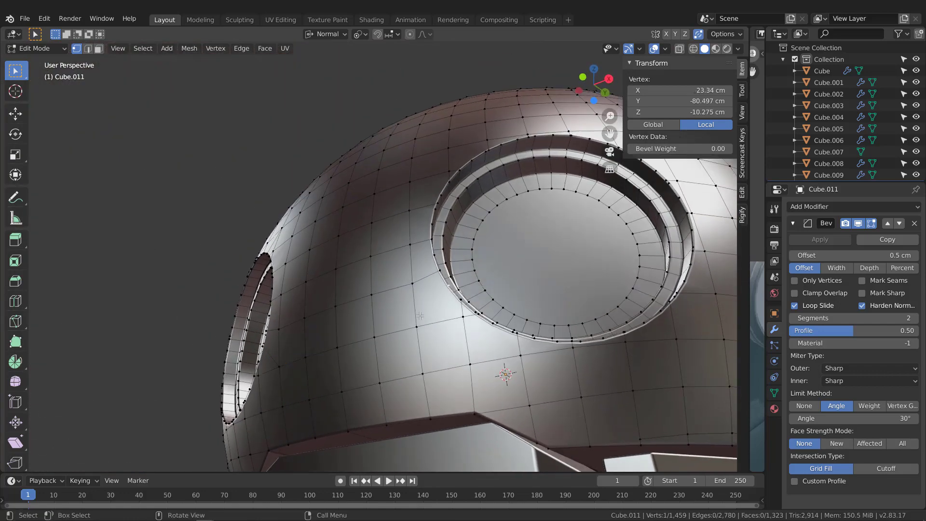
pyautogui.press('j')
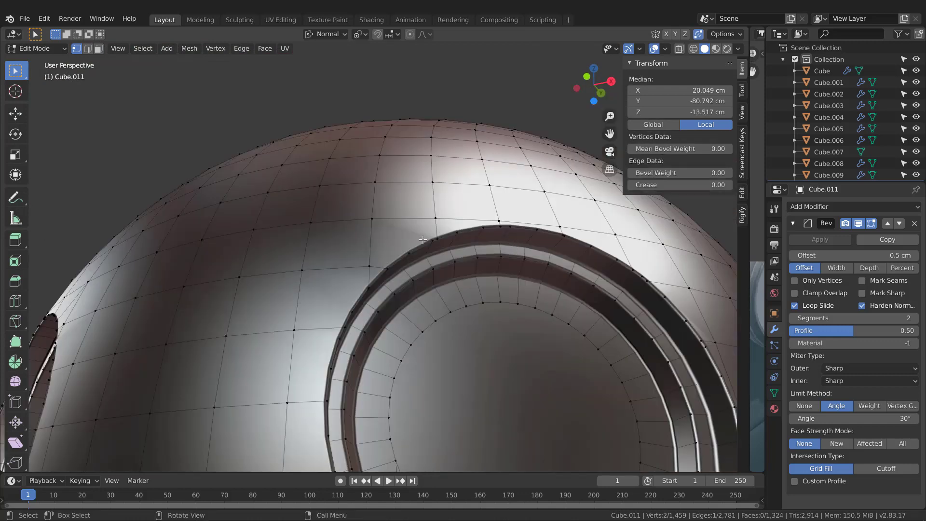
# Merge the stray vertex on the positive-X recess's upper inner rim by vertex slide, and join the rim to the diagonal grid vertex.
pyautogui.moveTo(423, 240); pyautogui.dragTo(459, 235, button='middle')
pyautogui.click(447, 243)
pyautogui.hotkey('shift', 'v')
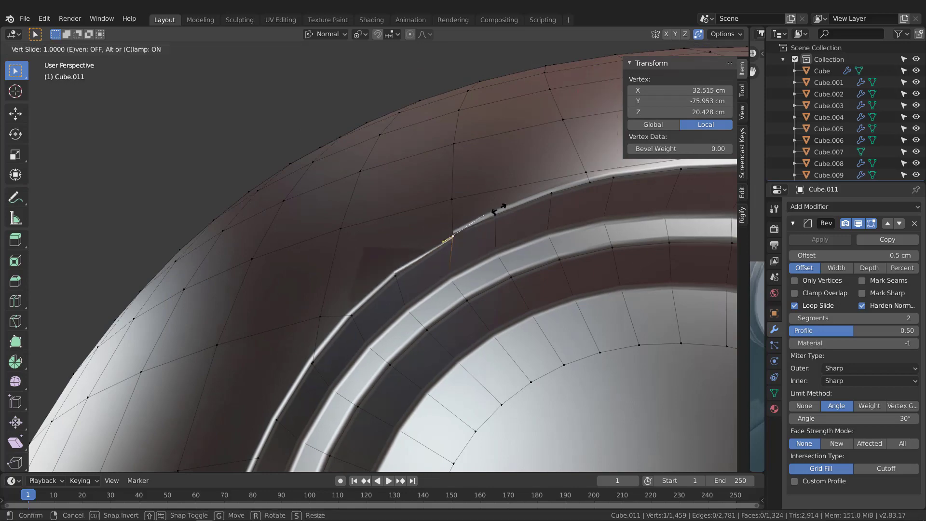
pyautogui.click(384, 294)
pyautogui.click(360, 308)
pyautogui.moveTo(360, 308); pyautogui.dragTo(382, 275, button='middle')
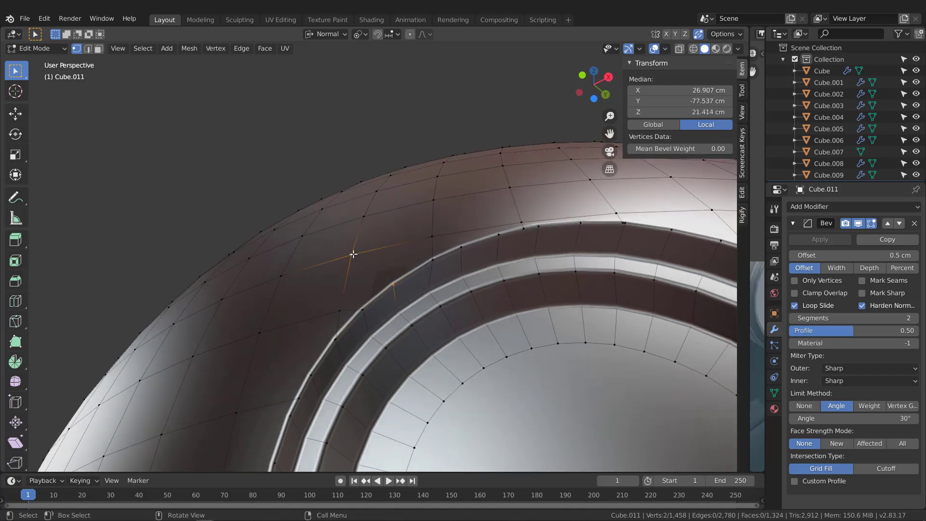
pyautogui.press('j')
# Slide the stray vertex on the upper outer rim of the positive-X recess onto its neighbour to merge them.
pyautogui.moveTo(353, 254); pyautogui.dragTo(307, 234, button='middle')
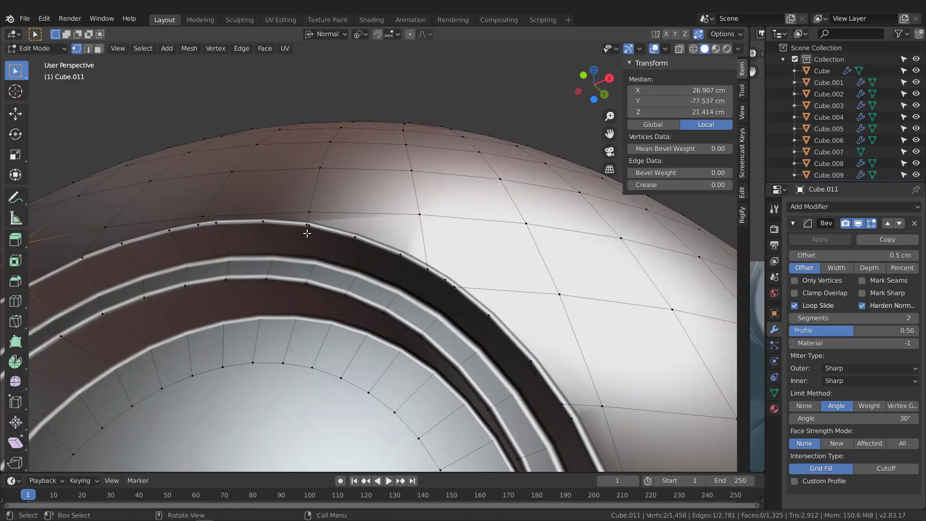
pyautogui.scroll(2, 305, 224)
pyautogui.click(339, 233)
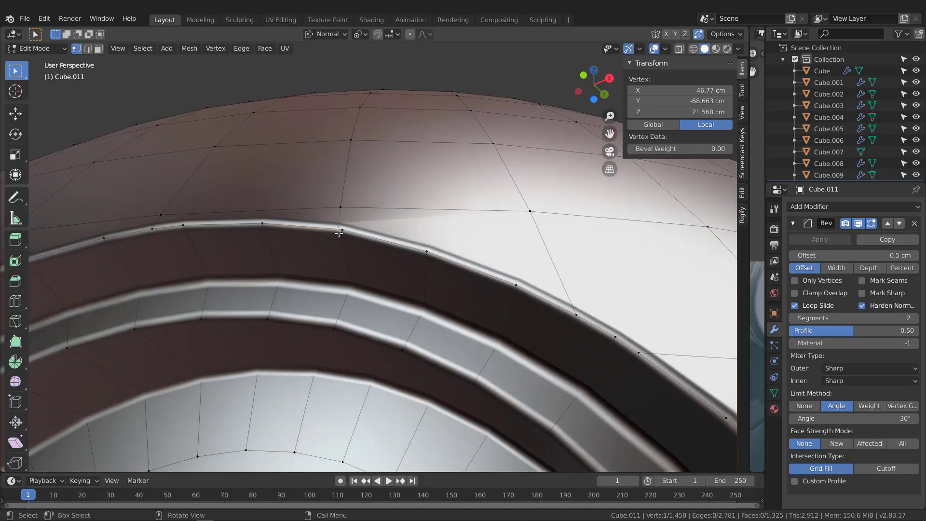
pyautogui.press('g')
pyautogui.press('g')
pyautogui.click(350, 237)
# Slide the next two stray vertices along the positive-X recess's upper outer rim onto their neighbours to merge them.
pyautogui.moveTo(384, 245); pyautogui.dragTo(377, 214, button='middle')
pyautogui.click(377, 214)
pyautogui.press('g')
pyautogui.press('g')
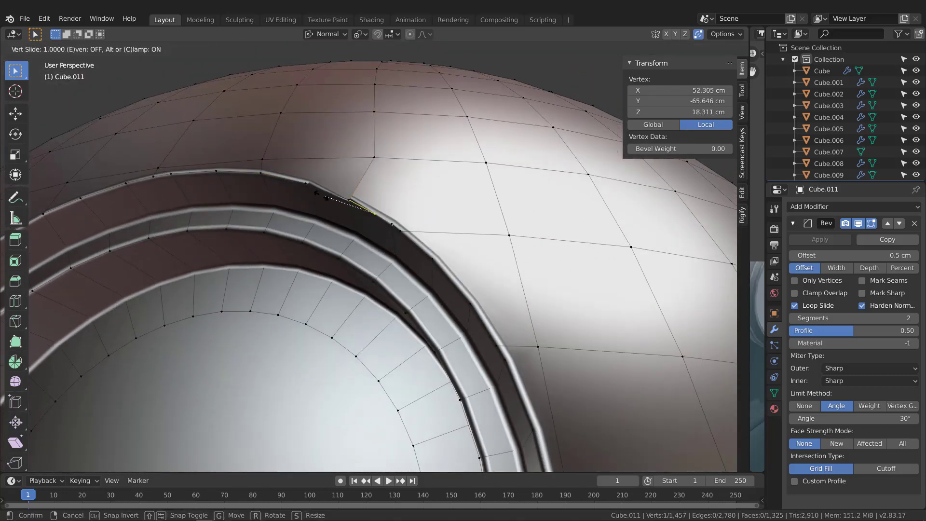
pyautogui.click(389, 246)
pyautogui.click(399, 232)
pyautogui.press('g')
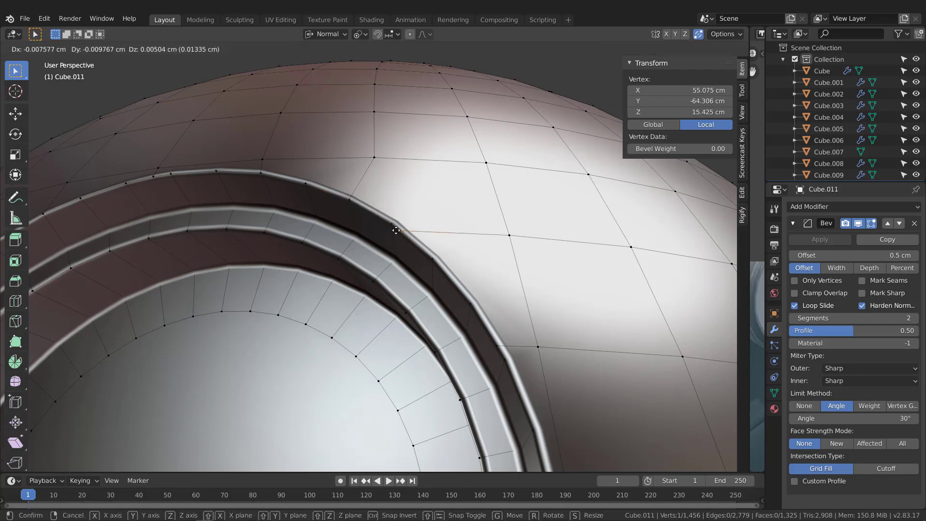
pyautogui.press('g')
pyautogui.click(379, 217)
# Slide the stray vertex on the lower outer rim of the positive-X recess onto its neighbour to merge them.
pyautogui.scroll(-3, 392, 243)
pyautogui.keyDown('shift'); pyautogui.moveTo(398, 250); pyautogui.dragTo(346, 307, button='middle'); pyautogui.keyUp('shift')
pyautogui.scroll(1, 332, 312)
pyautogui.click(340, 296)
pyautogui.scroll(1, 342, 296)
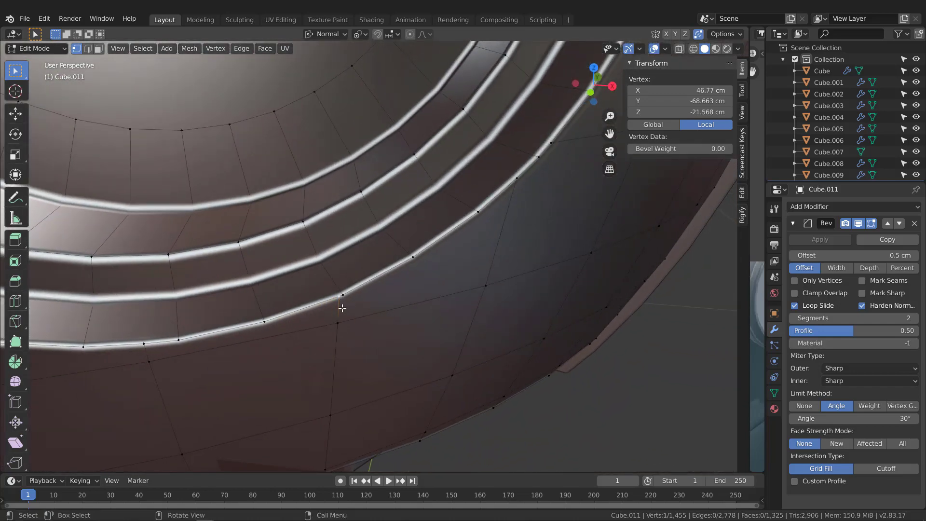
pyautogui.press('g')
pyautogui.press('g')
pyautogui.click(376, 288)
pyautogui.scroll(-7, 378, 288)
pyautogui.moveTo(446, 337); pyautogui.dragTo(424, 292, button='middle')
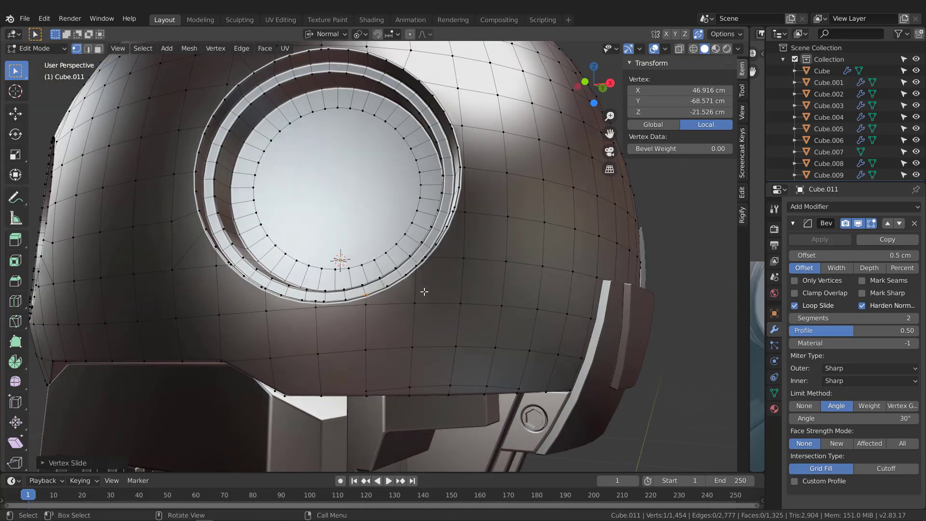
pyautogui.scroll(6, 424, 285)
pyautogui.click(429, 237)
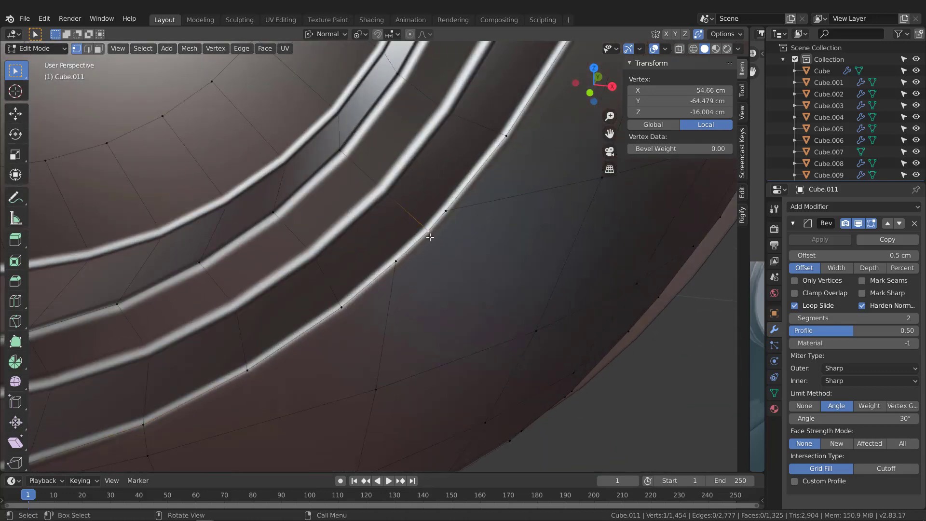
pyautogui.press('g')
pyautogui.press('g')
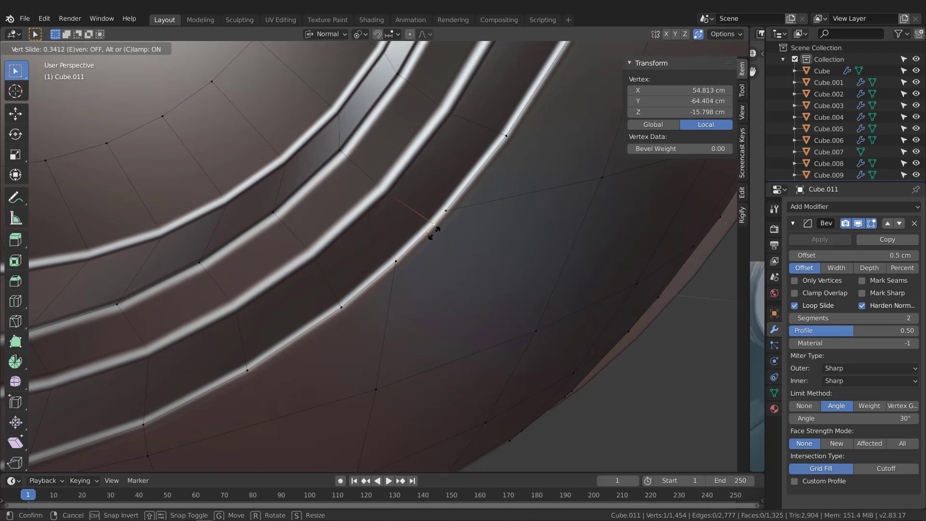
pyautogui.click(428, 239)
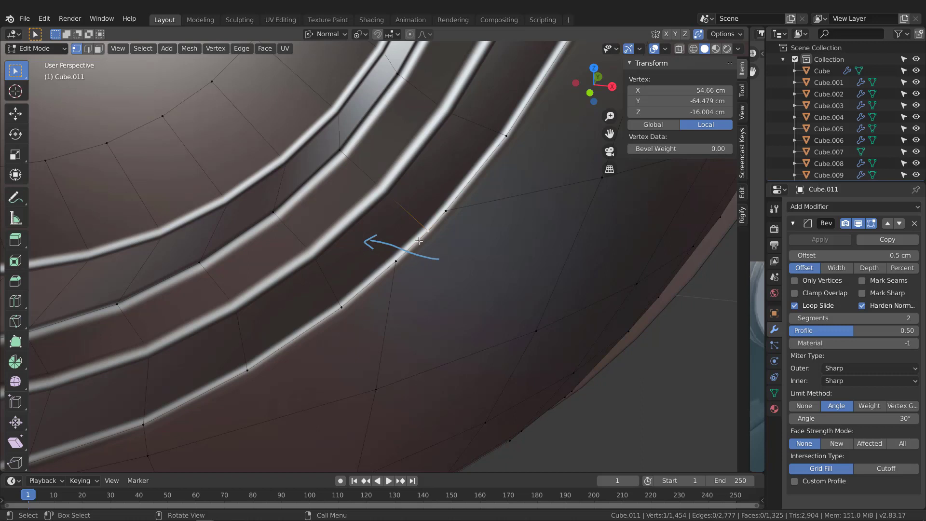
pyautogui.hotkey('shift', 'v')
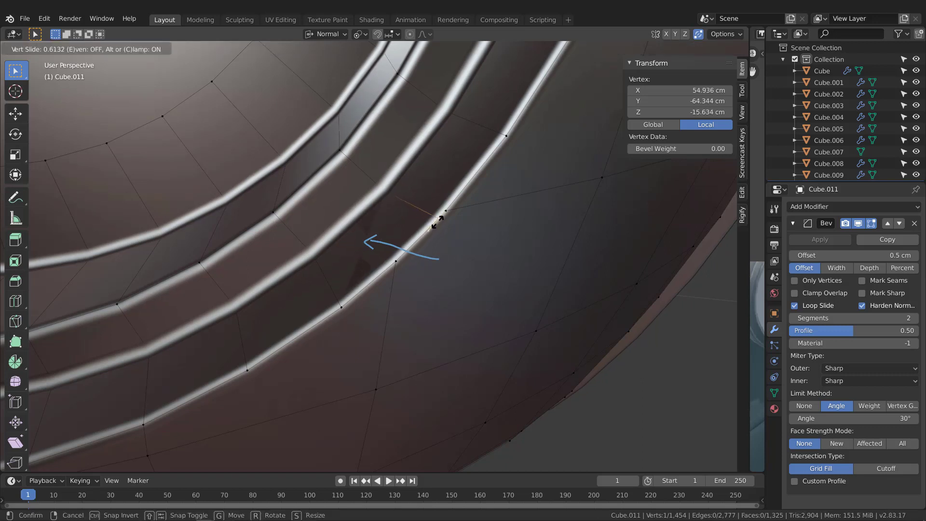
pyautogui.click(430, 232)
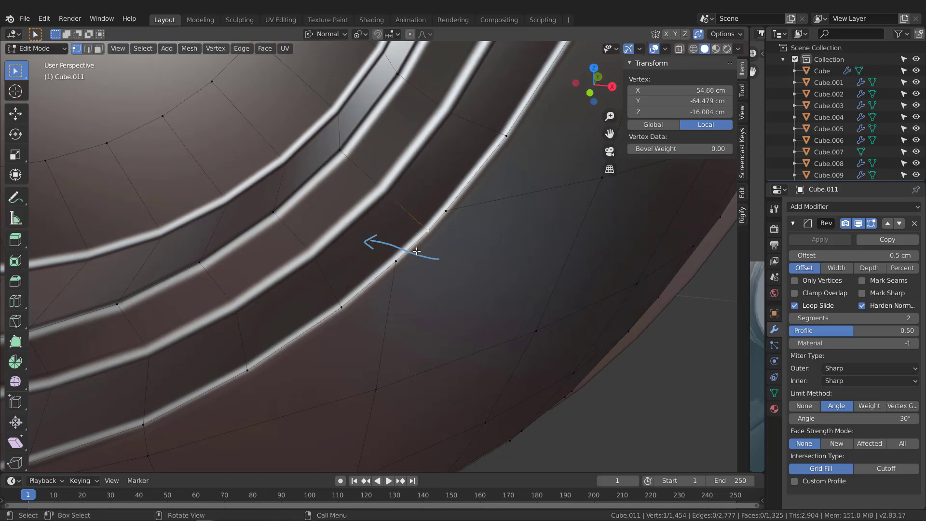
# Examine the shading around the positive-X recess with the dome in Object Mode.
pyautogui.moveTo(424, 224); pyautogui.dragTo(392, 299, button='middle')
pyautogui.scroll(-5, 444, 231)
pyautogui.scroll(-3, 412, 226)
pyautogui.scroll(-2, 412, 226)
pyautogui.scroll(-2, 421, 257)
pyautogui.press('Tab')
pyautogui.scroll(-2, 421, 257)
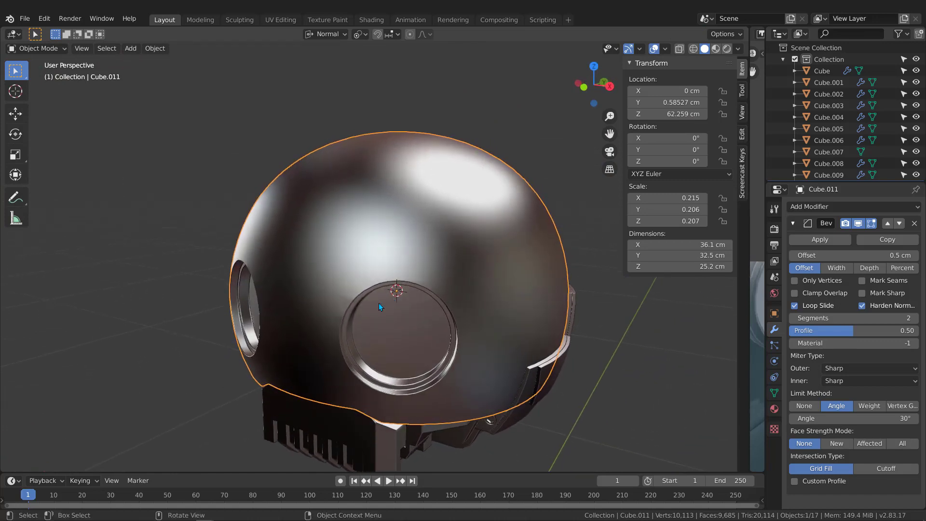
pyautogui.scroll(5, 378, 303)
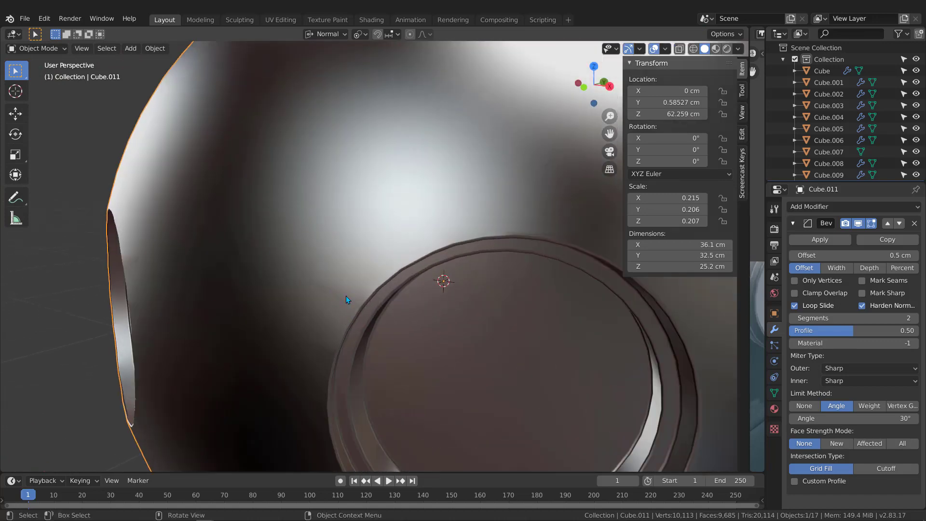
# Slide the stray vertex on the positive-X recess's upper outer rim, on the side facing the helmet's centre, onto its neighbour.
pyautogui.click(347, 313)
pyautogui.click(322, 200)
pyautogui.press('Tab')
pyautogui.click(362, 306)
pyautogui.moveTo(362, 307); pyautogui.dragTo(367, 238, button='middle')
pyautogui.scroll(8, 358, 262)
pyautogui.hotkey('shift', 'v')
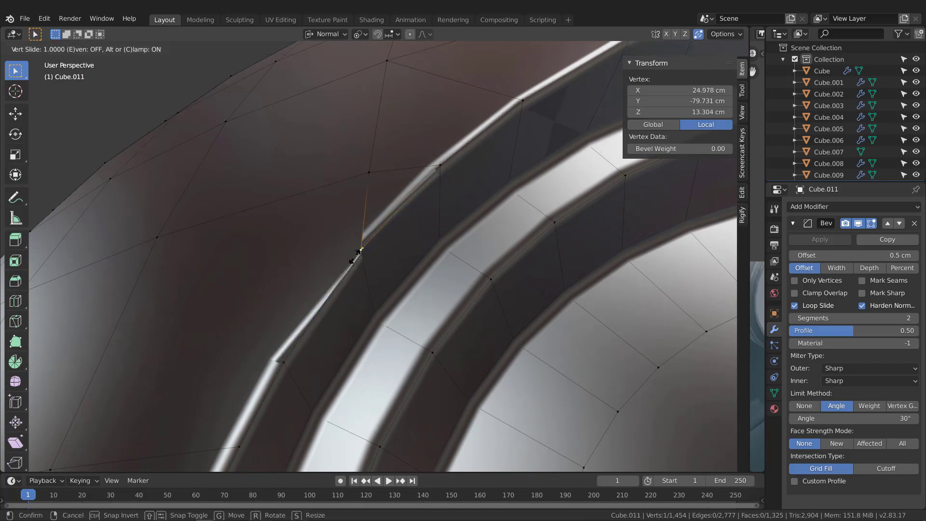
pyautogui.click(348, 271)
# Merge the matching stray vertex on the negative-X recess's upper outer rim into its neighbour by vertex slide.
pyautogui.moveTo(349, 271); pyautogui.dragTo(441, 255, button='middle')
pyautogui.scroll(-7, 283, 315)
pyautogui.scroll(6, 337, 193)
pyautogui.moveTo(318, 181); pyautogui.dragTo(423, 259, button='middle')
pyautogui.click(470, 115)
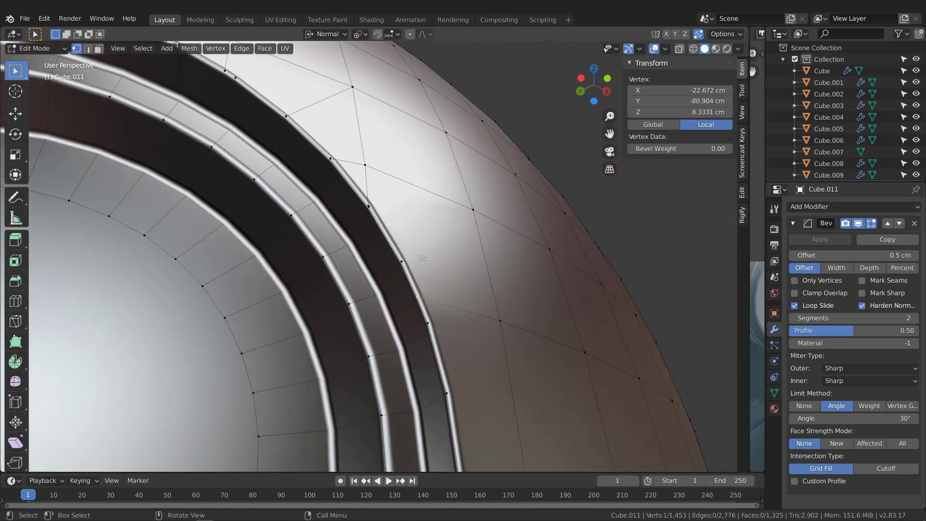
pyautogui.click(370, 205)
pyautogui.scroll(5, 371, 207)
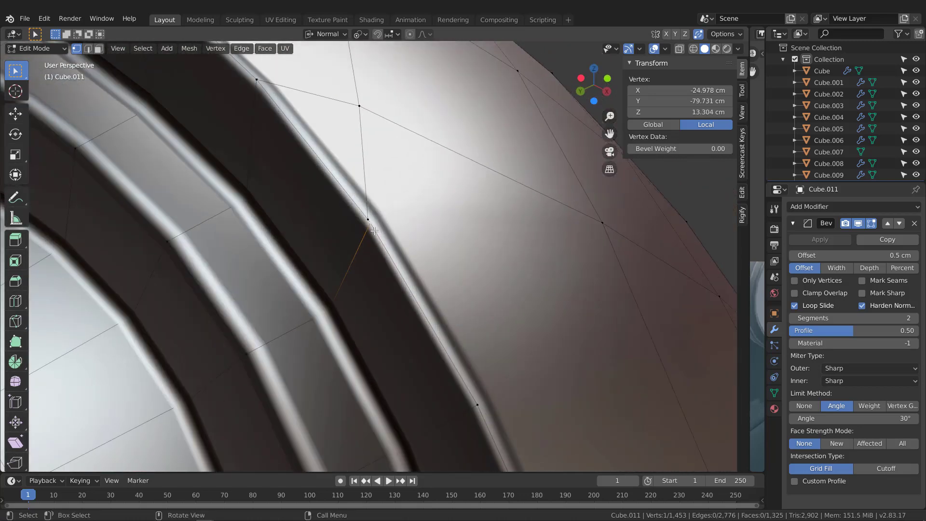
pyautogui.press('g')
pyautogui.press('g')
pyautogui.click(361, 201)
# Inspect the back of the dome and the seams around its rear panel in Object Mode.
pyautogui.scroll(-12, 365, 211)
pyautogui.moveTo(359, 212); pyautogui.dragTo(498, 242, button='middle')
pyautogui.scroll(-4, 312, 235)
pyautogui.press('Tab')
pyautogui.moveTo(507, 259); pyautogui.dragTo(329, 241, button='middle')
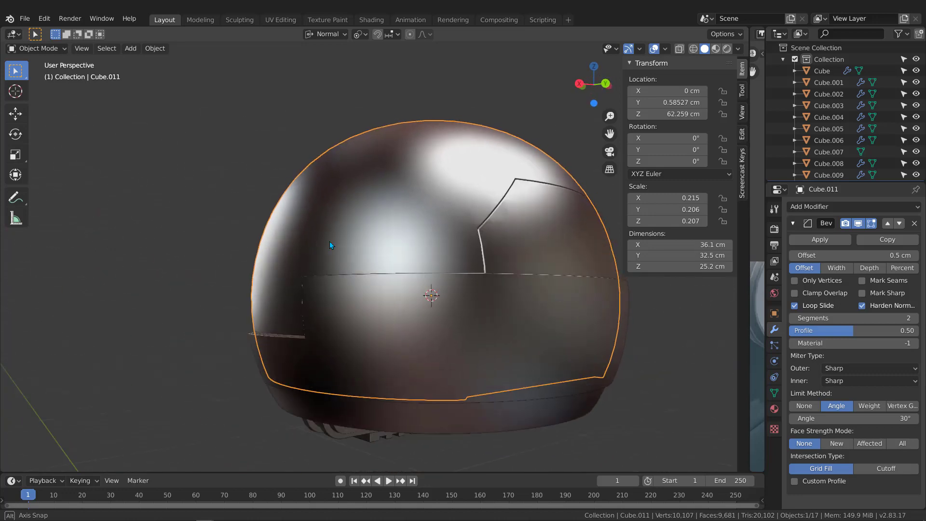
pyautogui.scroll(3, 366, 231)
pyautogui.moveTo(399, 223)
pyautogui.mouseDown(button='middle')
pyautogui.moveTo(438, 255)
pyautogui.moveTo(407, 240)
pyautogui.mouseUp(button='middle')
pyautogui.scroll(4, 405, 231)
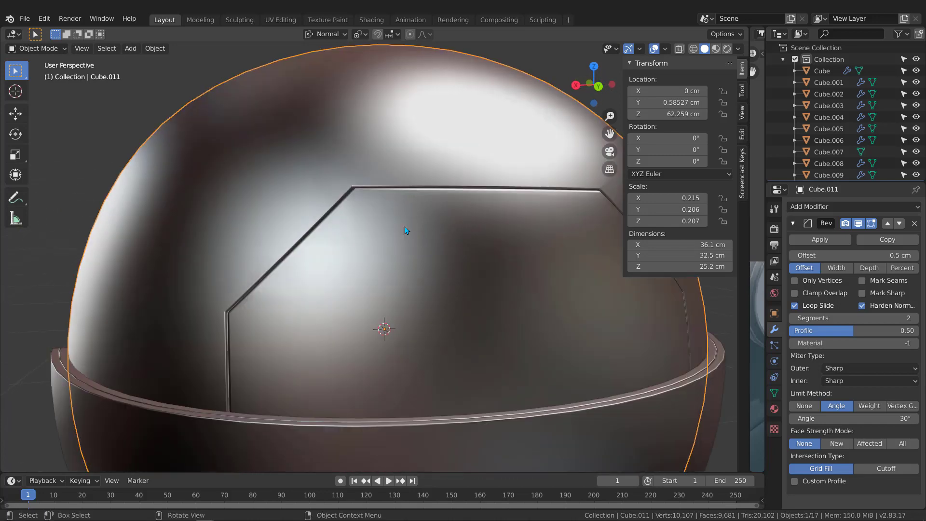
pyautogui.moveTo(358, 198); pyautogui.dragTo(373, 207, button='middle')
# Slide the stray vertex beside the rear panel's positive-X upper corner onto the corner vertex to merge them.
pyautogui.click(434, 300)
pyautogui.press('Tab')
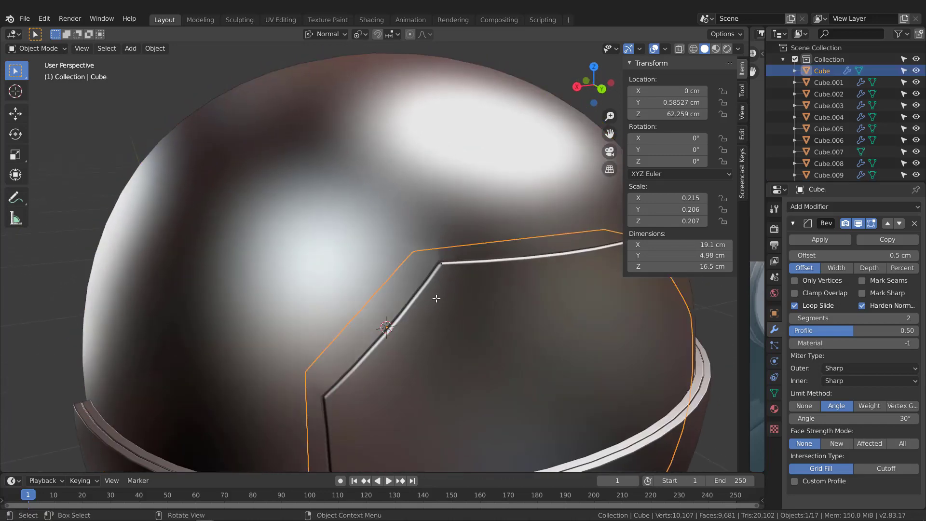
pyautogui.scroll(2, 444, 264)
pyautogui.scroll(2, 444, 264)
pyautogui.click(443, 262)
pyautogui.scroll(2, 444, 262)
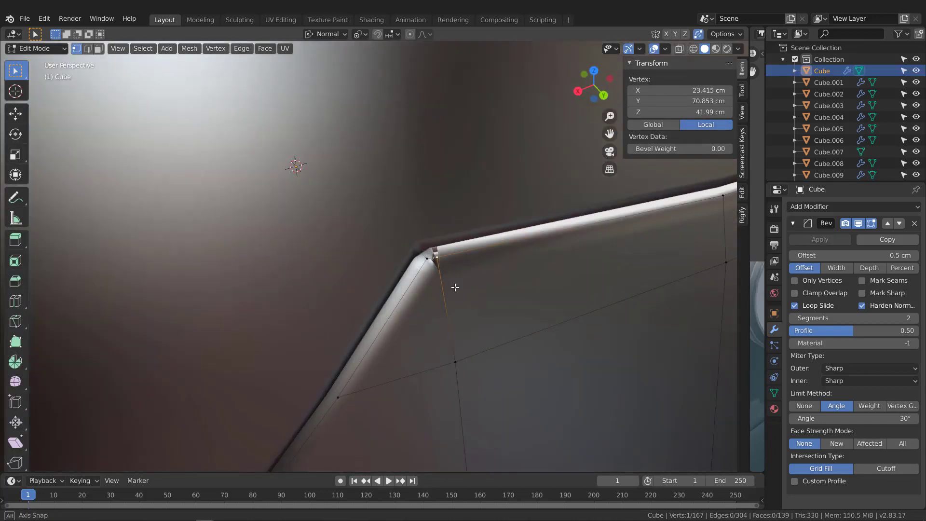
pyautogui.press('g')
pyautogui.press('g')
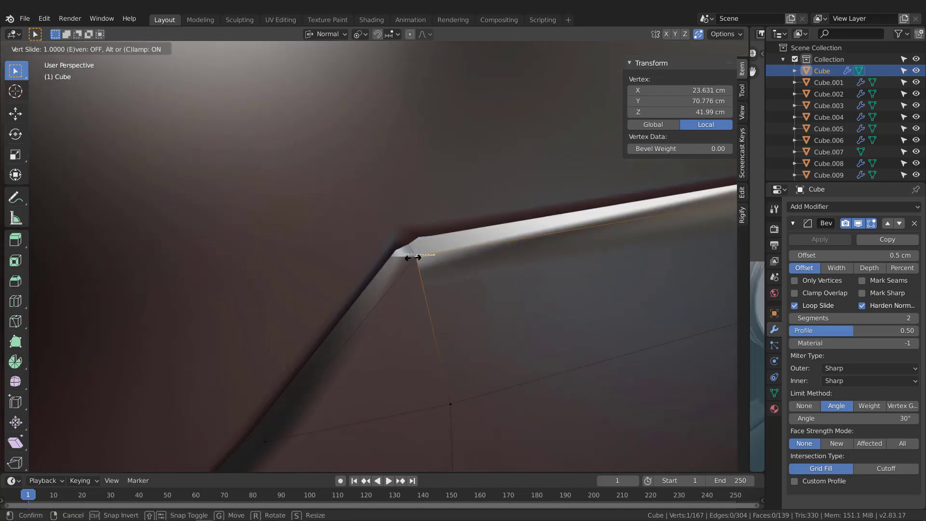
pyautogui.click(412, 257)
# Merge the stray vertex at the rear panel's negative-X upper corner into the corner vertex by vertex slide.
pyautogui.scroll(-8, 401, 269)
pyautogui.moveTo(619, 297); pyautogui.dragTo(437, 172, button='middle')
pyautogui.scroll(7, 430, 219)
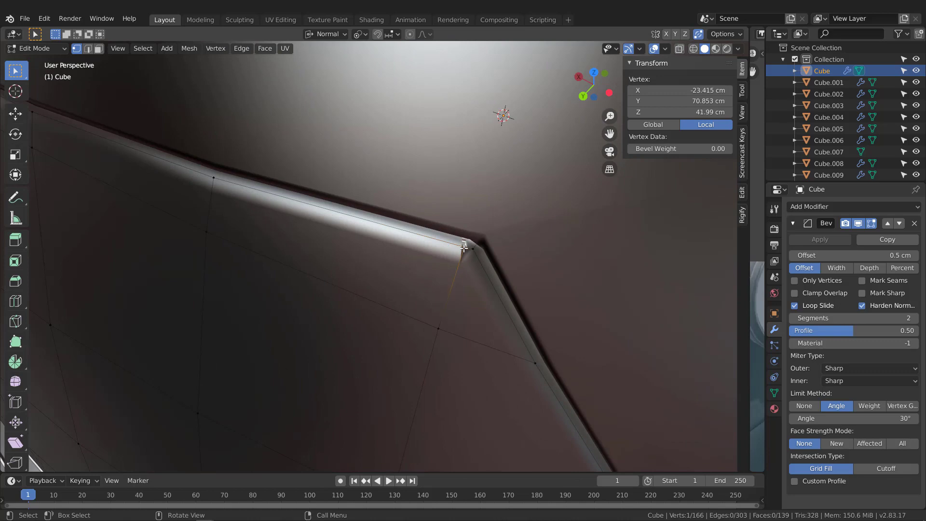
pyautogui.scroll(-9, 433, 225)
pyautogui.moveTo(434, 231); pyautogui.dragTo(412, 170, button='middle')
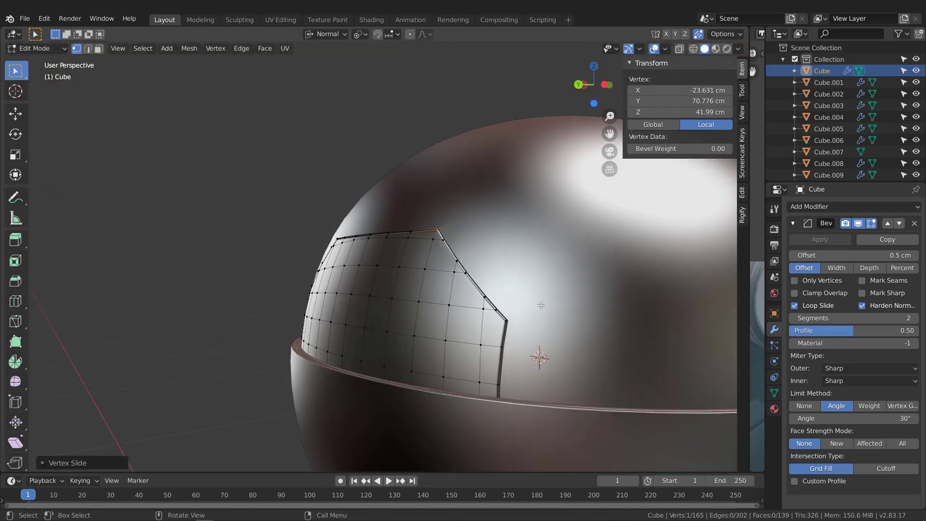
# Check the rear panel's upper corners, slanted edges and side corners for further stray vertices.
pyautogui.scroll(2, 512, 315)
pyautogui.moveTo(455, 260); pyautogui.dragTo(569, 299, button='middle')
pyautogui.scroll(-3, 479, 277)
pyautogui.keyDown('shift'); pyautogui.moveTo(289, 277); pyautogui.dragTo(386, 223, button='middle'); pyautogui.keyUp('shift')
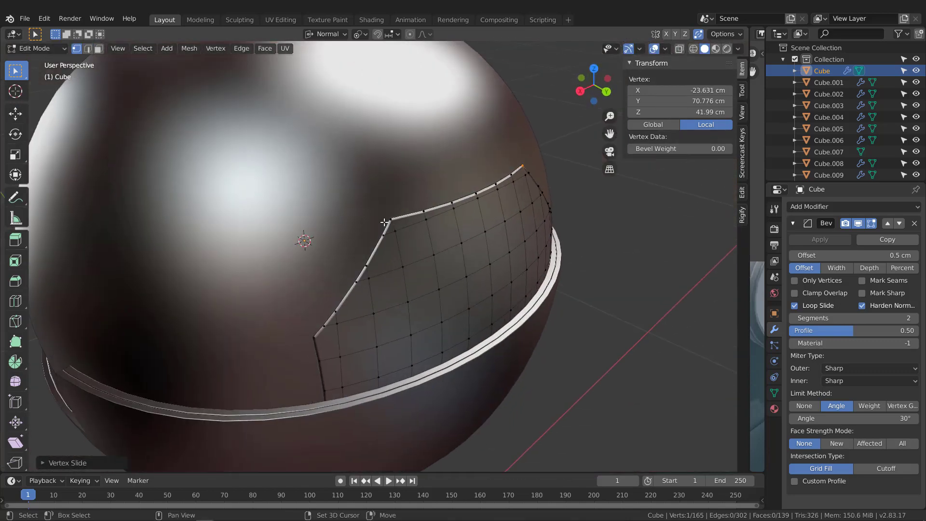
pyautogui.scroll(4, 386, 224)
pyautogui.scroll(-2, 386, 226)
pyautogui.keyDown('shift'); pyautogui.moveTo(284, 389); pyautogui.dragTo(328, 317, button='middle'); pyautogui.keyUp('shift')
pyautogui.scroll(2, 329, 316)
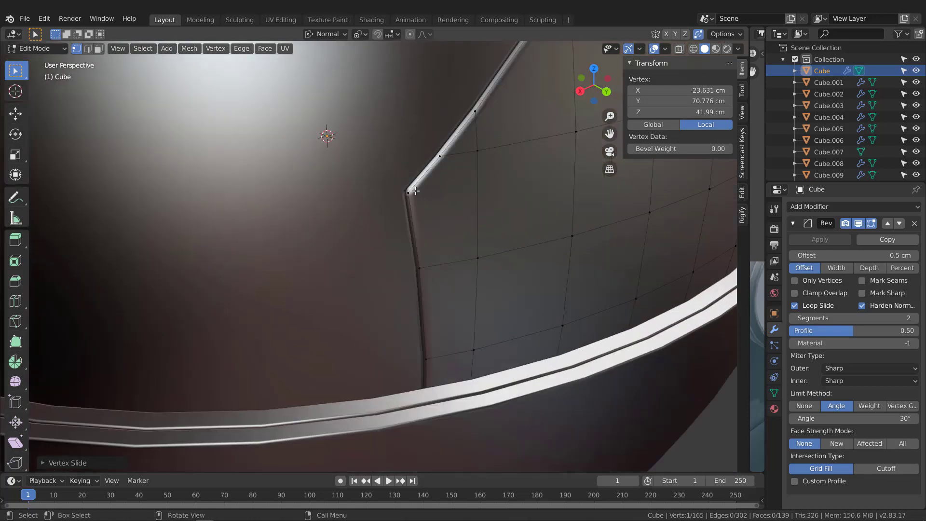
pyautogui.scroll(1, 414, 192)
pyautogui.scroll(-6, 403, 223)
pyautogui.moveTo(409, 219); pyautogui.dragTo(562, 180, button='middle')
pyautogui.scroll(4, 562, 181)
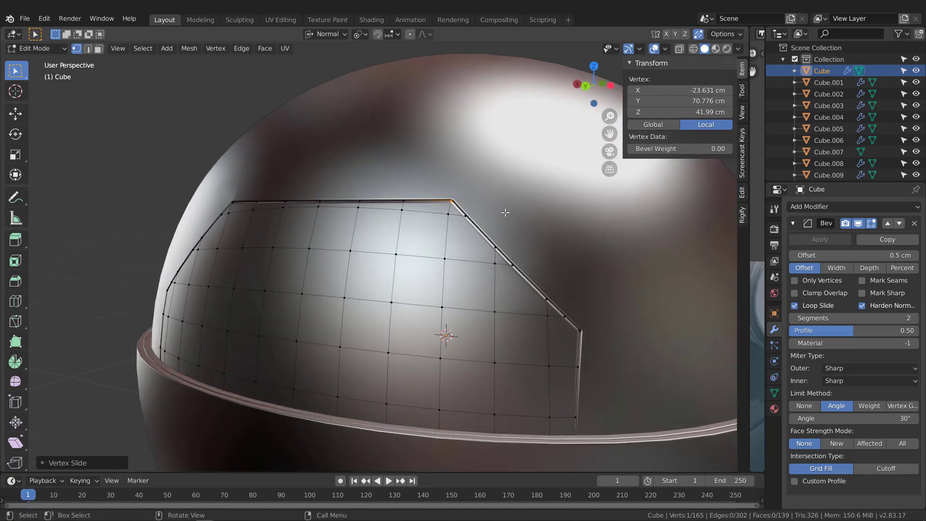
# Merge the stray vertex at the negative-X upper corner of the dome's rear cutout into the corner by vertex slide.
pyautogui.press('Tab')
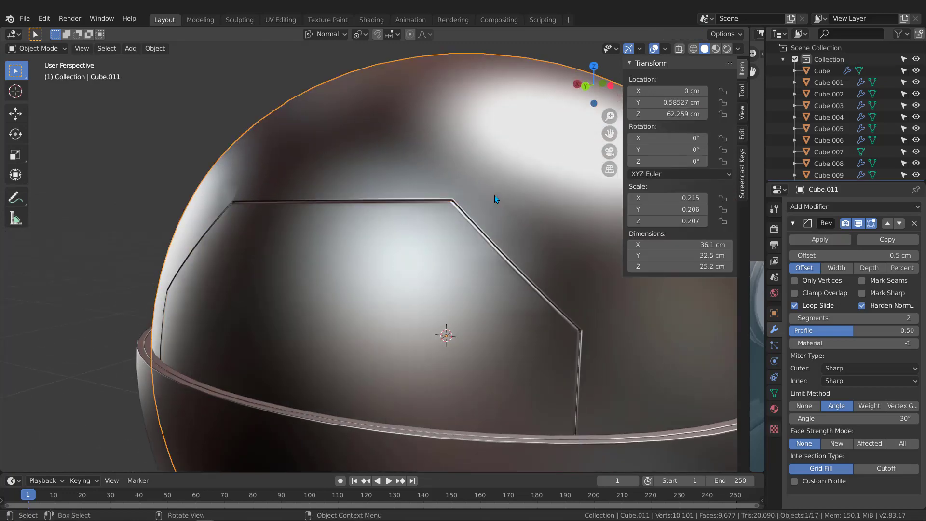
pyautogui.press('Tab')
pyautogui.scroll(5, 463, 202)
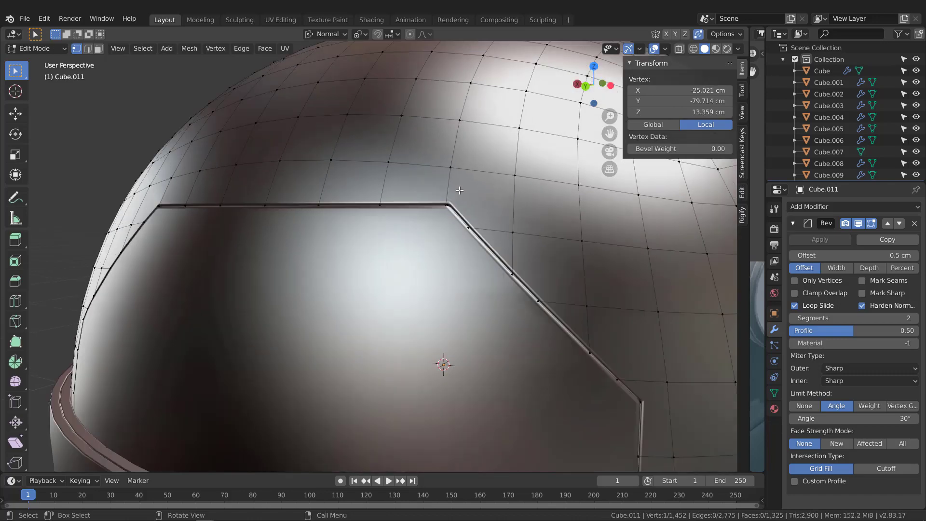
pyautogui.click(427, 219)
pyautogui.moveTo(458, 192); pyautogui.dragTo(427, 233, button='middle')
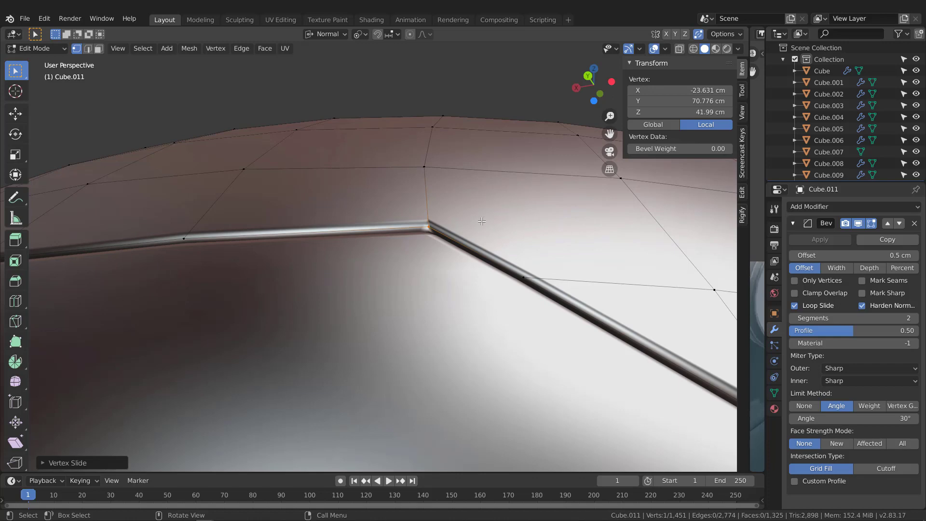
# Slide the stray vertex at the positive-X upper corner of the dome's rear cutout onto the corner vertex.
pyautogui.scroll(-3, 539, 201)
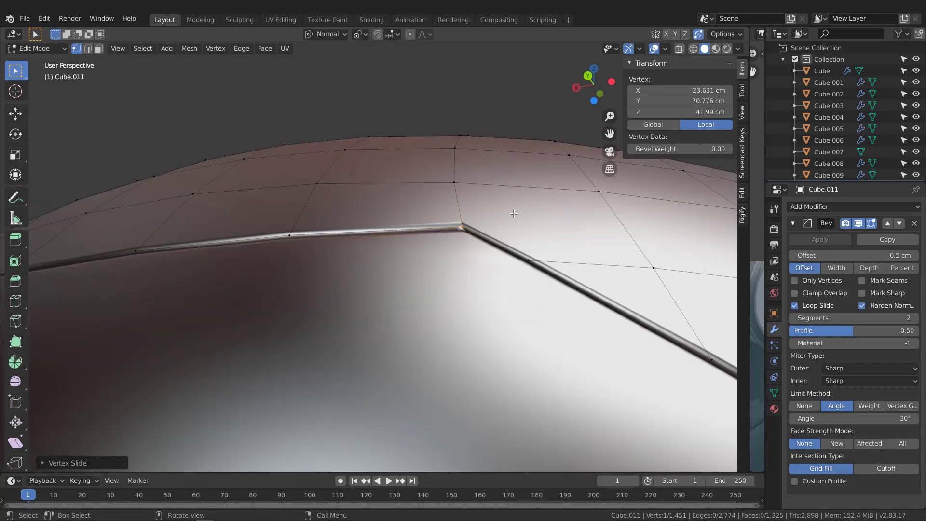
pyautogui.scroll(-3, 504, 250)
pyautogui.moveTo(504, 251); pyautogui.dragTo(262, 233, button='middle')
pyautogui.scroll(3, 341, 223)
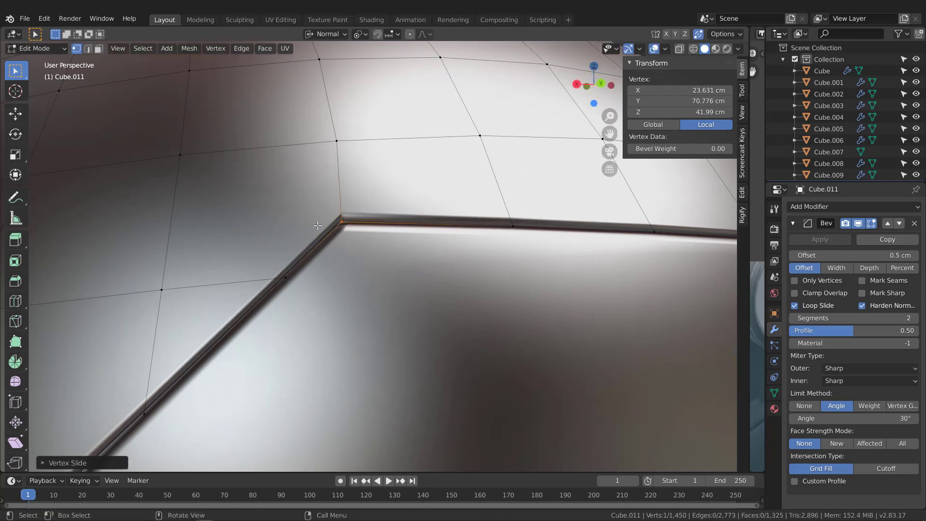
# Review the dome's rear cutout and the rear panel's mesh for remaining stray vertices and shading problems.
pyautogui.scroll(-6, 318, 225)
pyautogui.moveTo(268, 250); pyautogui.dragTo(478, 207, button='middle')
pyautogui.scroll(4, 450, 229)
pyautogui.scroll(3, 434, 191)
pyautogui.click(434, 192)
pyautogui.scroll(-4, 483, 258)
pyautogui.press('Tab')
pyautogui.scroll(-5, 476, 266)
pyautogui.scroll(3, 393, 197)
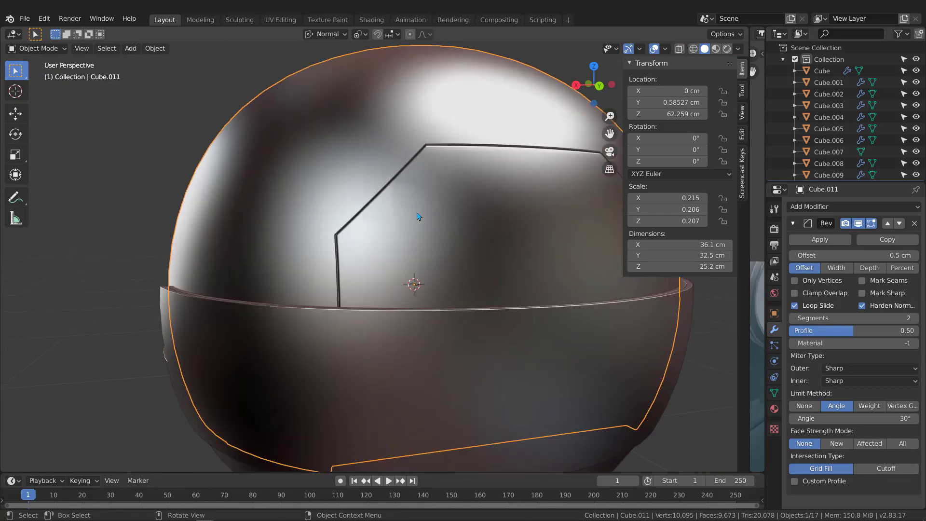
pyautogui.press('Tab')
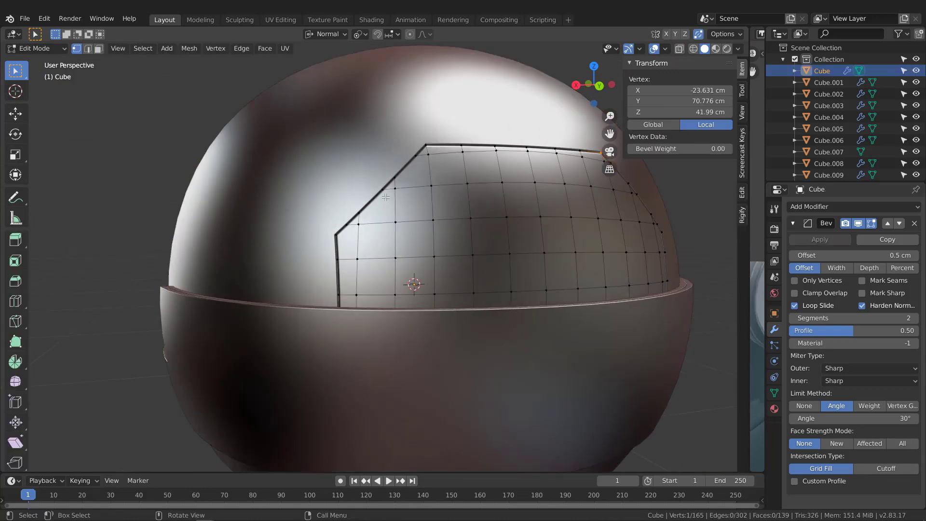
pyautogui.scroll(5, 414, 208)
pyautogui.moveTo(397, 194); pyautogui.dragTo(481, 221, button='middle')
pyautogui.scroll(-5, 336, 231)
# Slide a stray vertex on the dome's positive-X recess, along the lower outer rim, onto its neighbour to merge them.
pyautogui.press('Tab')
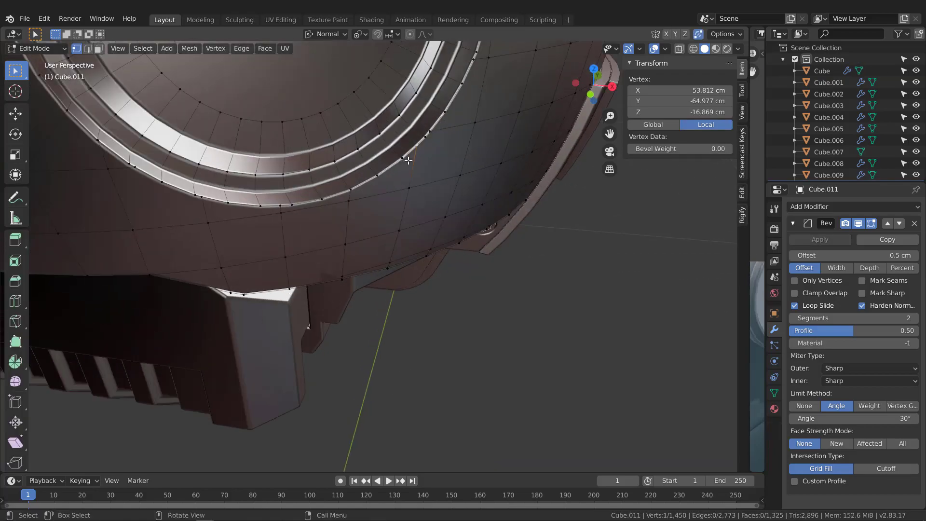
pyautogui.moveTo(407, 155)
pyautogui.mouseDown(button='middle')
pyautogui.moveTo(302, 77)
pyautogui.moveTo(347, 116)
pyautogui.moveTo(419, 151)
pyautogui.mouseUp(button='middle')
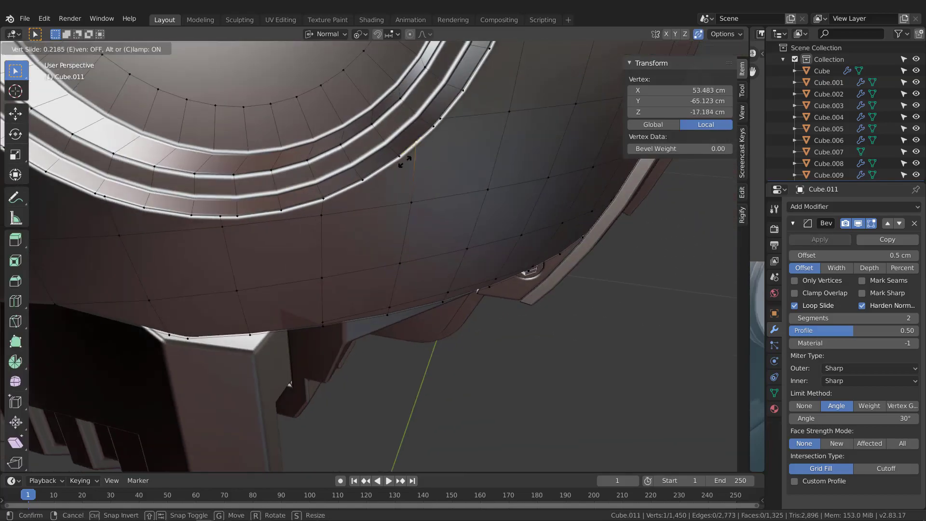
pyautogui.moveTo(375, 190); pyautogui.dragTo(444, 129, button='middle')
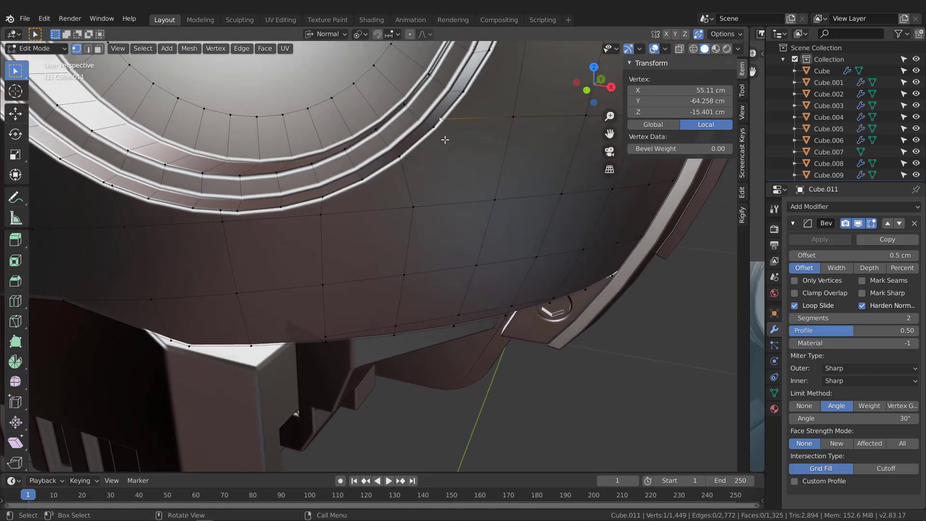
# Merge the next stray vertex on the positive-X recess's lower outer rim, and join the rim to the diagonal dome grid vertex.
pyautogui.moveTo(481, 164); pyautogui.dragTo(451, 134, button='middle')
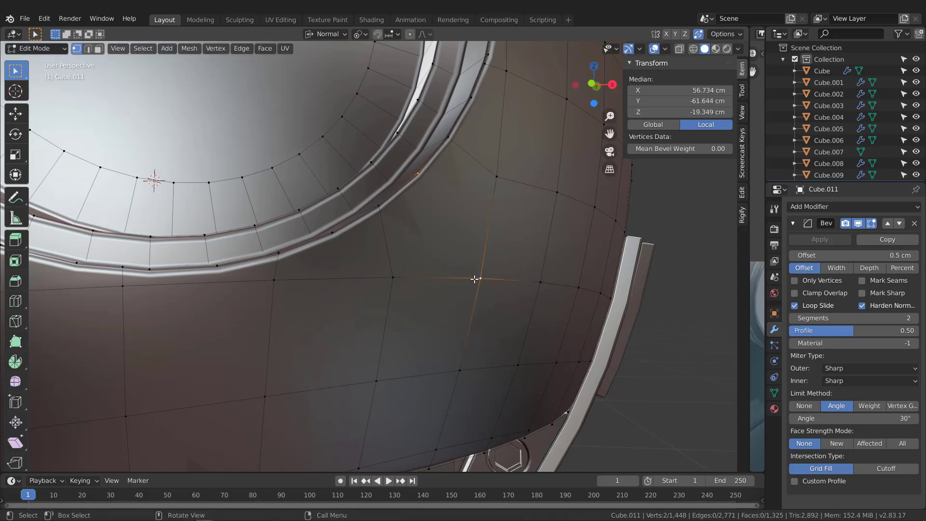
pyautogui.scroll(-4, 458, 194)
pyautogui.moveTo(454, 197); pyautogui.dragTo(300, 218, button='middle')
pyautogui.scroll(-2, 435, 219)
pyautogui.scroll(-5, 434, 227)
pyautogui.press('Tab')
pyautogui.press('Tab')
# Merge the stray vertices on the negative-X recess's lower outer rim, and join the rim to the diagonal dome grid vertex.
pyautogui.scroll(5, 227, 314)
pyautogui.click(242, 308)
pyautogui.moveTo(243, 310); pyautogui.dragTo(262, 305, button='middle')
pyautogui.scroll(2, 262, 306)
pyautogui.click(296, 334)
pyautogui.moveTo(295, 334); pyautogui.dragTo(233, 270, button='middle')
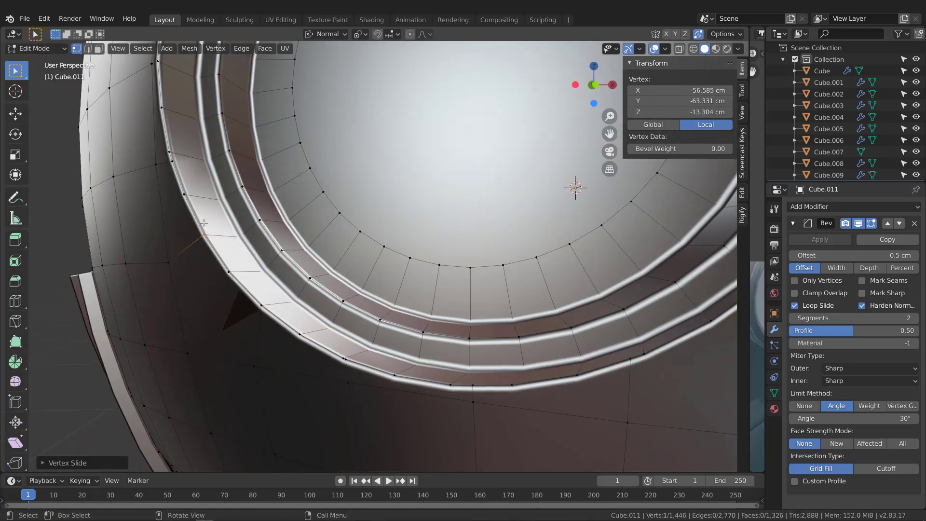
pyautogui.moveTo(204, 223); pyautogui.dragTo(230, 260, button='middle')
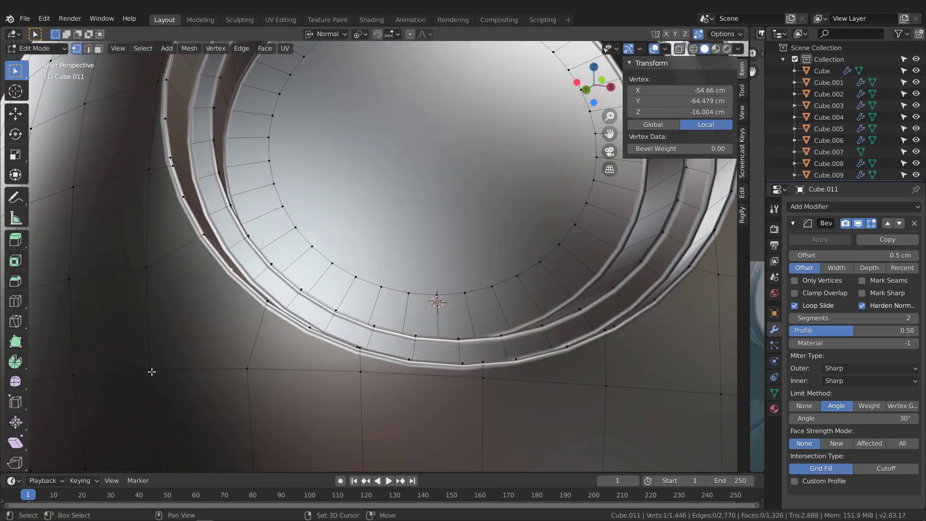
pyautogui.keyDown('shift'); pyautogui.click(152, 372); pyautogui.keyUp('shift')
pyautogui.moveTo(228, 325); pyautogui.dragTo(227, 320, button='middle')
# Slide two more stray vertices along the bottom of the negative-X recess's outer rim onto their neighbours to merge them.
pyautogui.moveTo(275, 301); pyautogui.dragTo(404, 340, button='middle')
pyautogui.scroll(2, 396, 304)
pyautogui.click(404, 311)
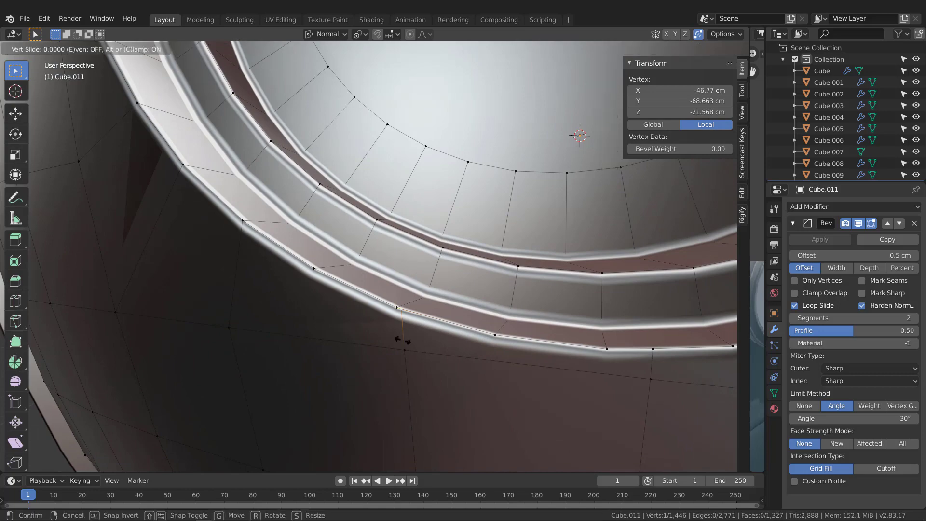
pyautogui.scroll(-5, 367, 299)
pyautogui.scroll(2, 502, 290)
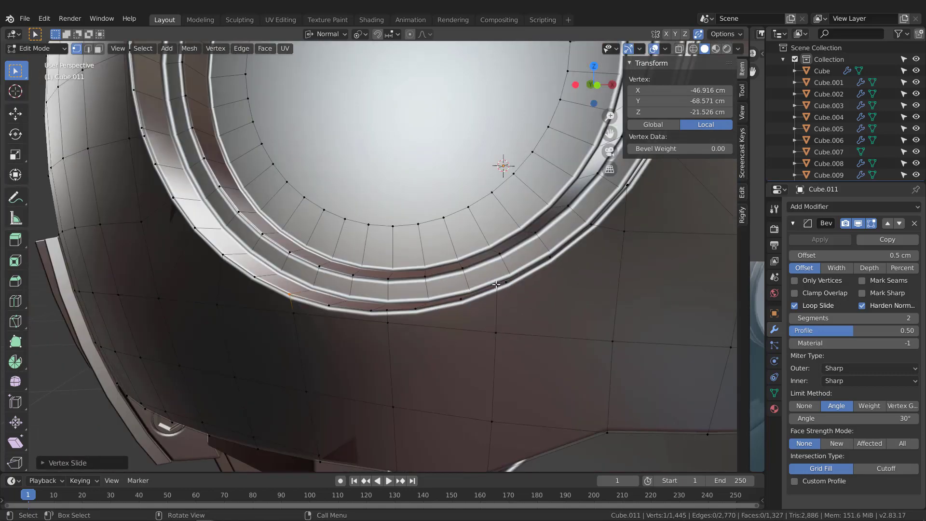
pyautogui.click(496, 285)
pyautogui.moveTo(496, 284); pyautogui.dragTo(525, 310, button='middle')
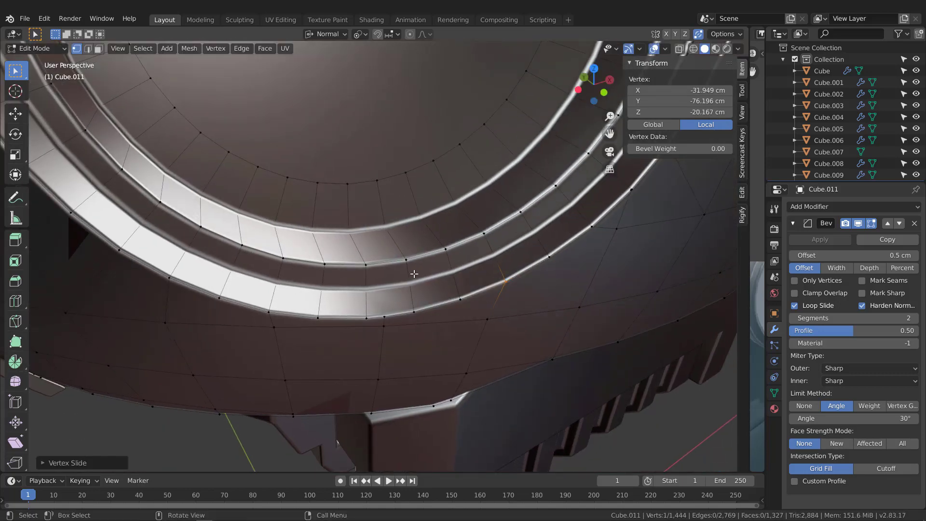
# Slide the matching stray vertex on the inward-facing lower outer rim of the positive-X recess onto its neighbour to merge them.
pyautogui.scroll(-4, 414, 274)
pyautogui.moveTo(414, 273); pyautogui.dragTo(453, 279, button='middle')
pyautogui.scroll(4, 464, 284)
pyautogui.scroll(3, 464, 284)
pyautogui.click(453, 266)
pyautogui.click(428, 262)
pyautogui.scroll(-5, 429, 262)
pyautogui.scroll(5, 453, 279)
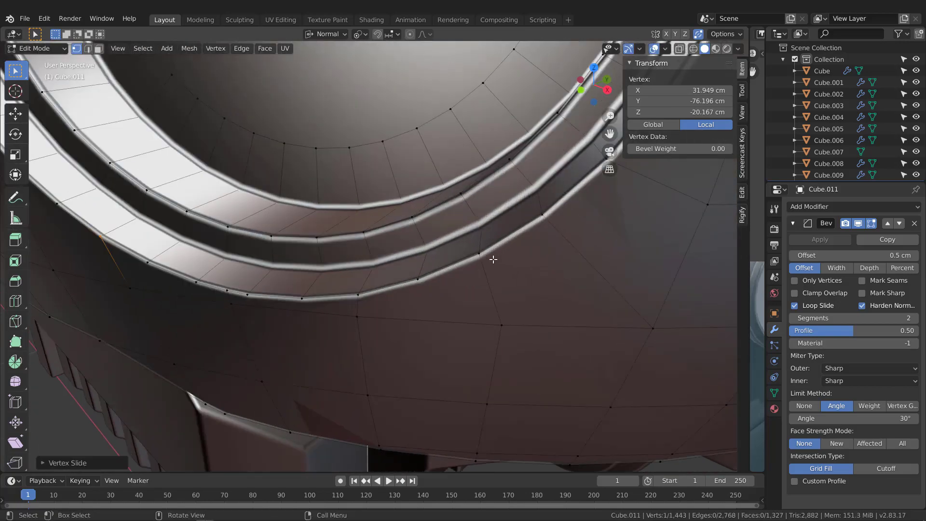
# Check the rest of the positive-X recess's outer rim for stray vertices, and return to Object Mode to view the whole helmet.
pyautogui.moveTo(603, 226); pyautogui.dragTo(577, 222, button='middle')
pyautogui.scroll(-1, 444, 267)
pyautogui.keyDown('shift'); pyautogui.moveTo(342, 283); pyautogui.dragTo(424, 273, button='middle'); pyautogui.keyUp('shift')
pyautogui.scroll(2, 385, 282)
pyautogui.scroll(-3, 380, 280)
pyautogui.scroll(-2, 394, 290)
pyautogui.press('Tab')
pyautogui.scroll(-3, 421, 268)
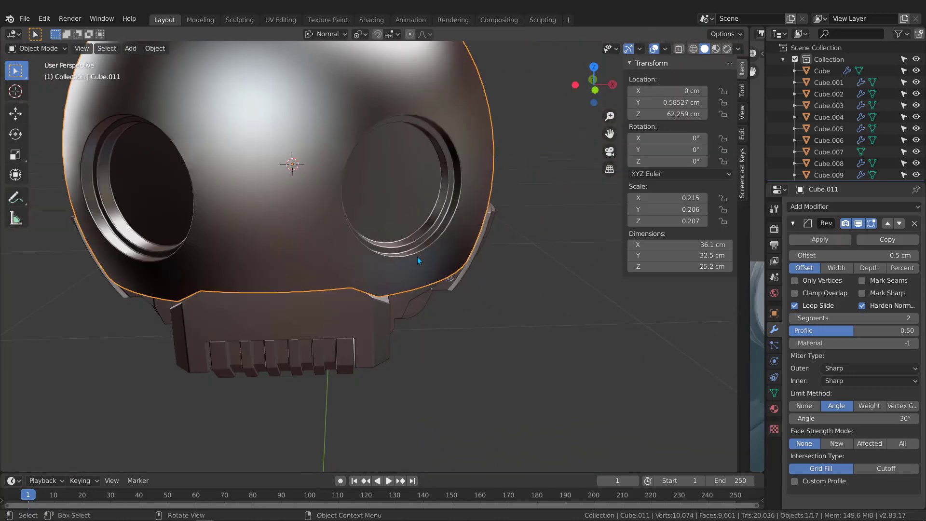
pyautogui.scroll(-2, 418, 257)
pyautogui.moveTo(352, 242); pyautogui.dragTo(355, 271, button='middle')
# Switch the viewport's metallic matcap to the plain light-grey one and inspect the helmet's shading with it.
pyautogui.click(737, 48)
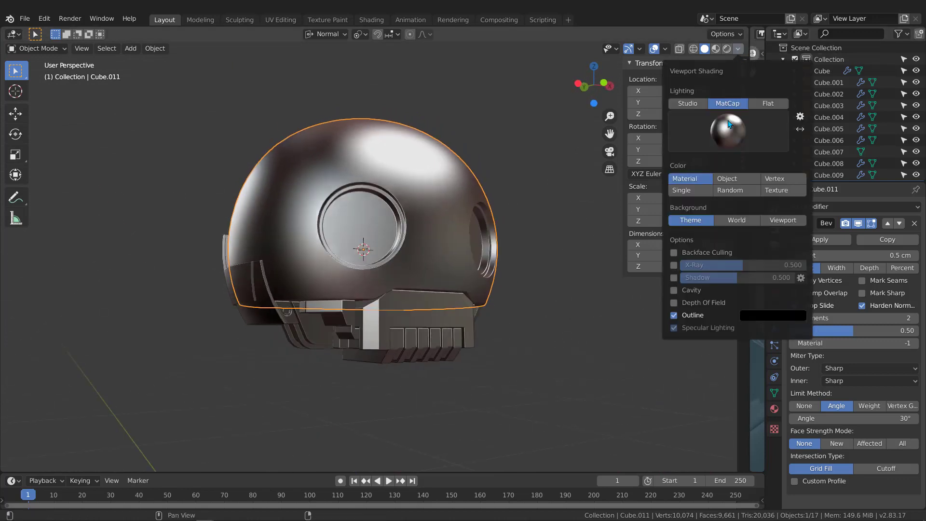
pyautogui.click(728, 126)
pyautogui.click(530, 171)
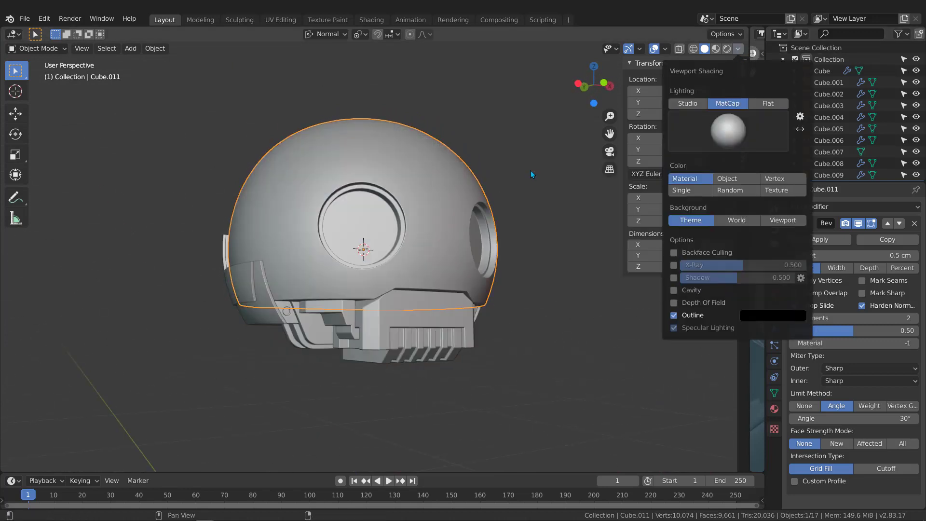
pyautogui.moveTo(441, 210); pyautogui.dragTo(423, 209, button='middle')
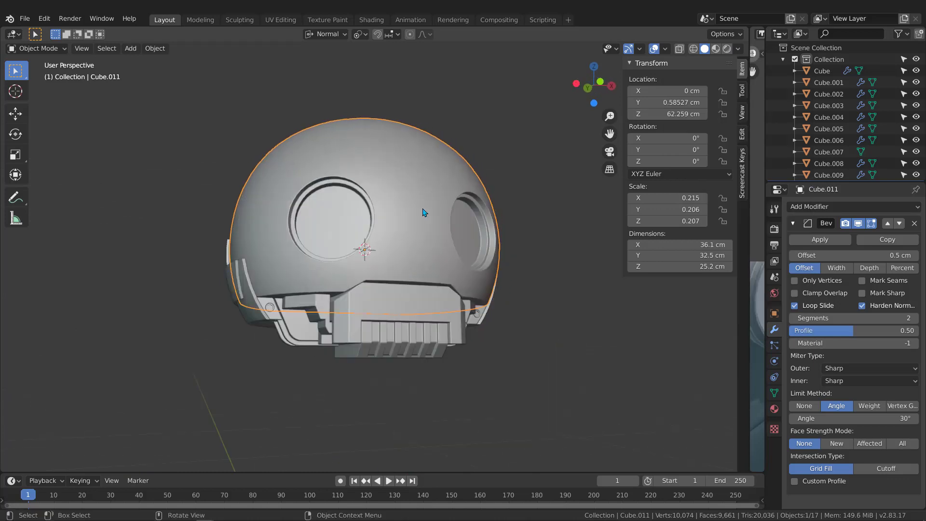